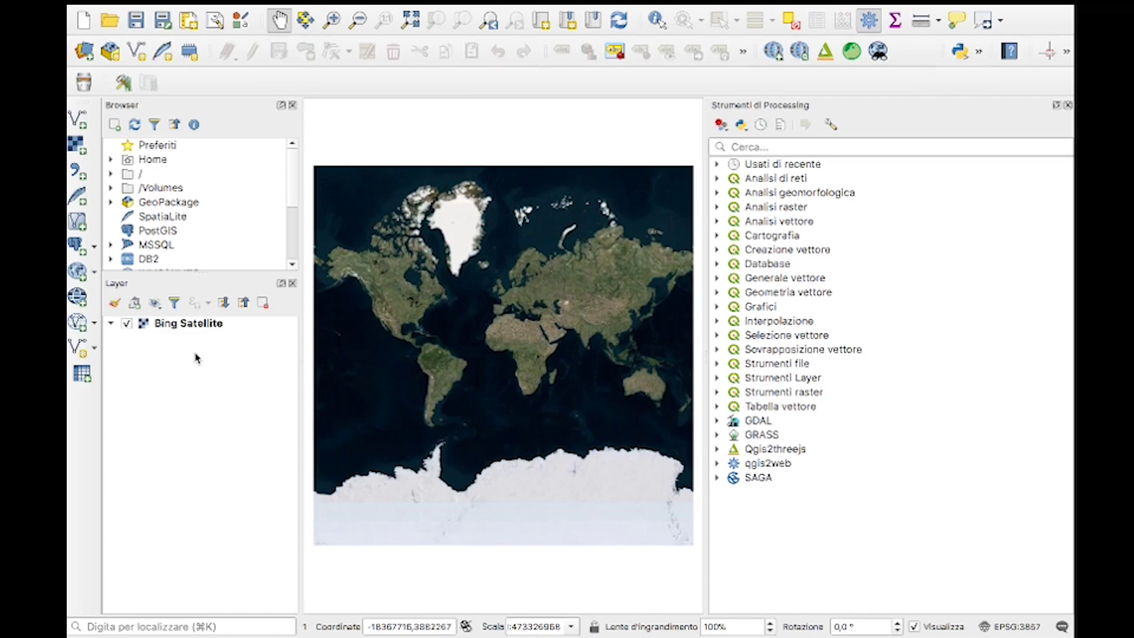
Add the ESRI Satellite basemap from QuickMapServices to the project alongside Bing Satellite
left_click(174, 325)
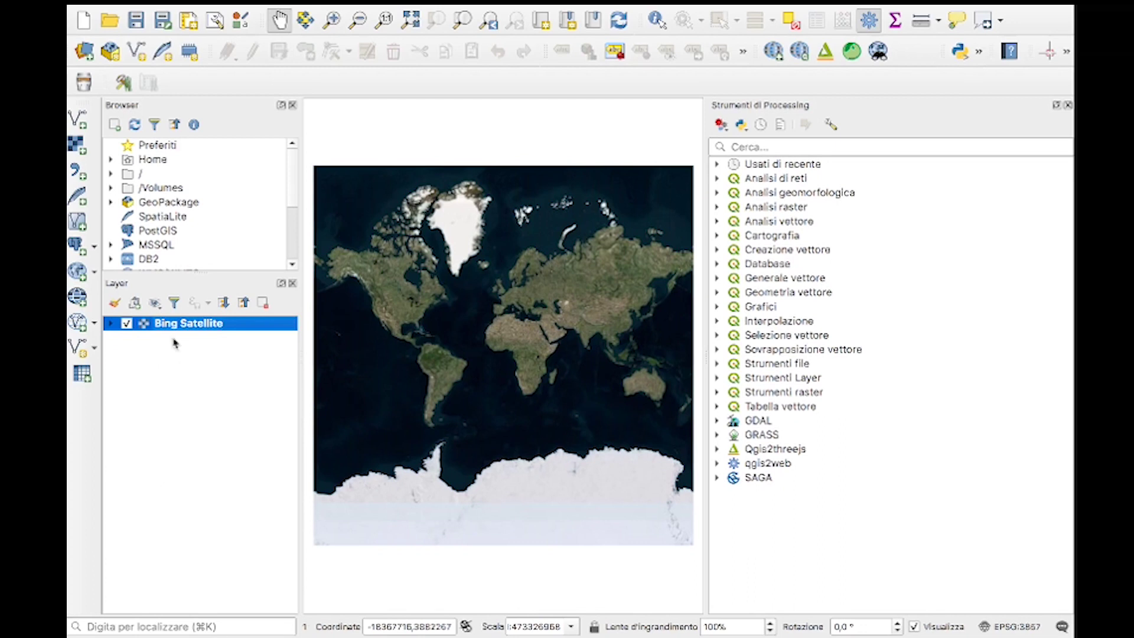
left_click(714, 13)
mouse_move(689, 14)
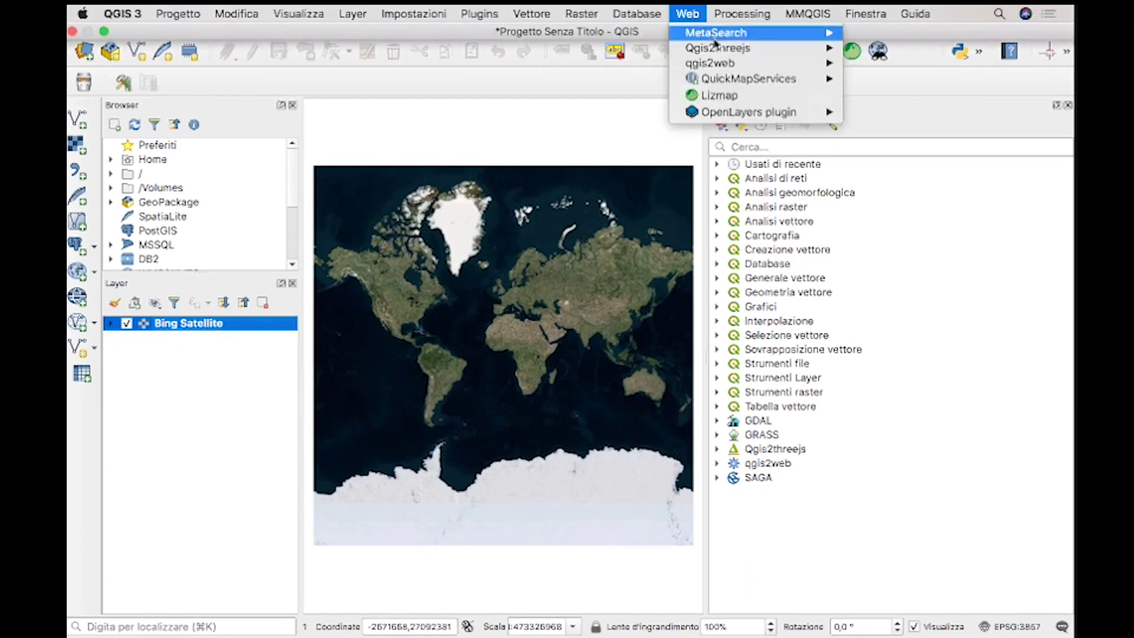
mouse_move(703, 78)
mouse_move(867, 106)
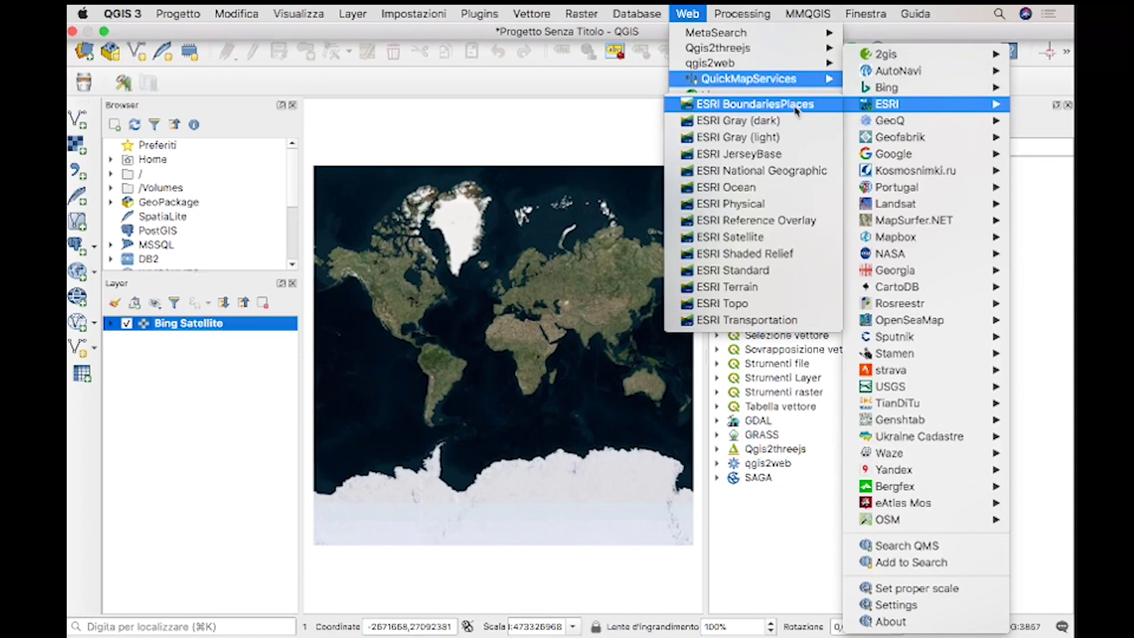
left_click(787, 235)
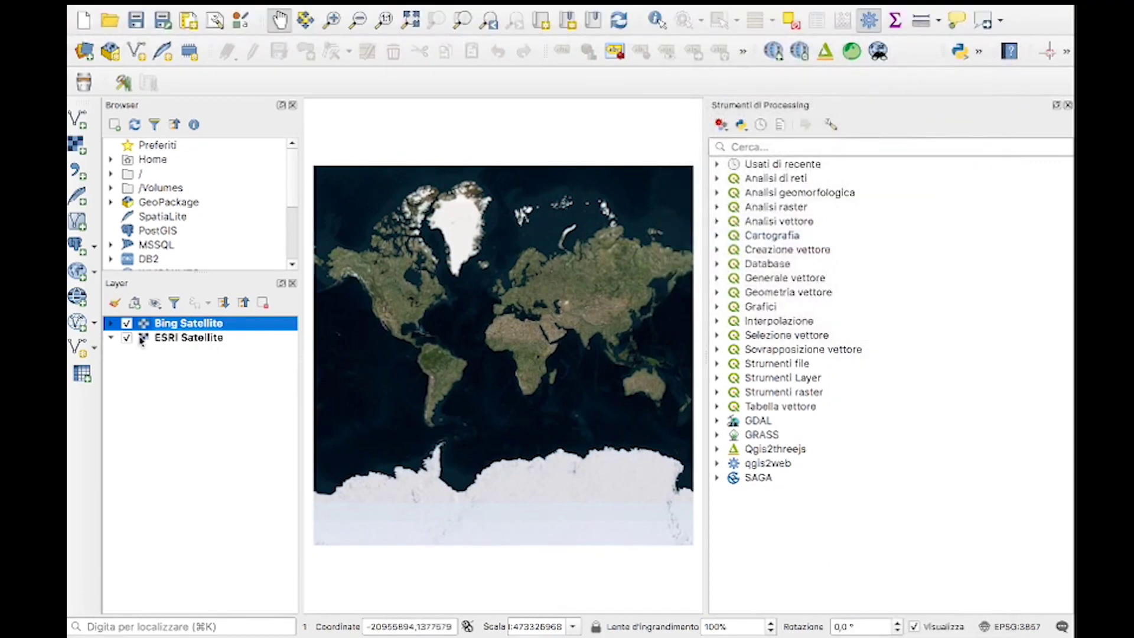
Collapse the ESRI Satellite entry and toggle the visibility of both satellite layers to compare their imagery
left_click(110, 337)
left_click(126, 323)
left_click(126, 323)
left_click(127, 337)
left_click(126, 324)
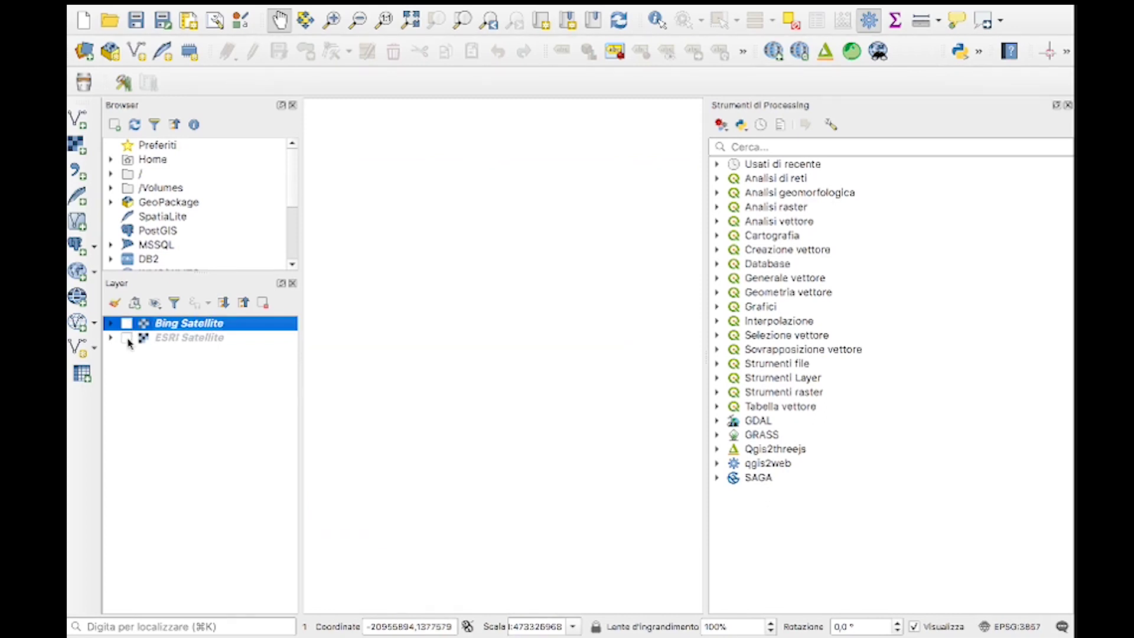
left_click(127, 337)
left_click(126, 323)
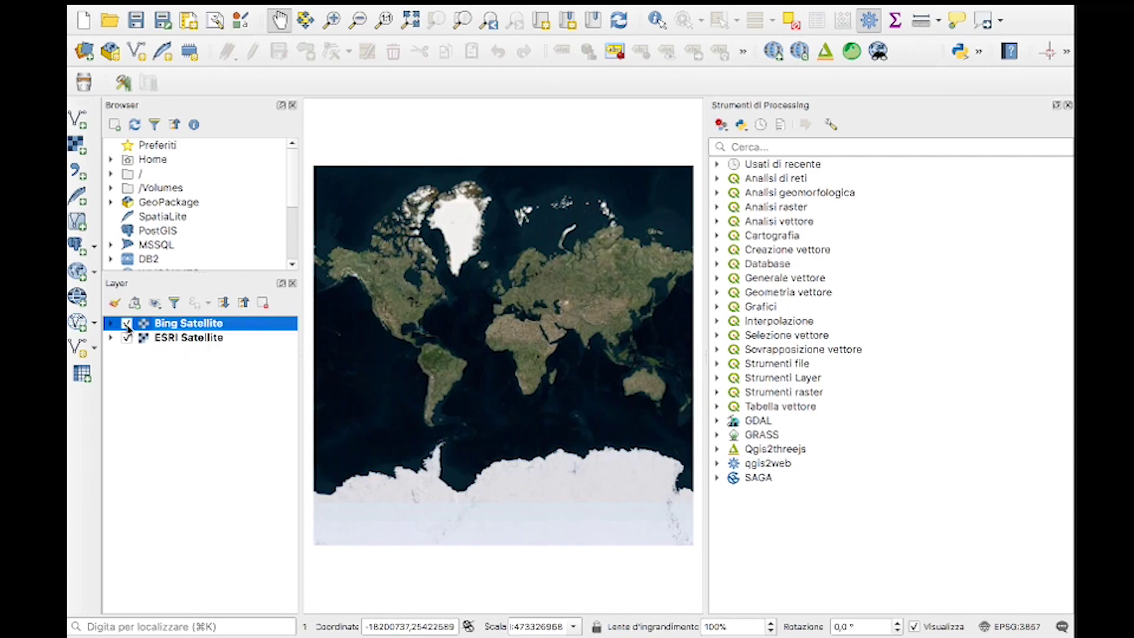
left_click(126, 323)
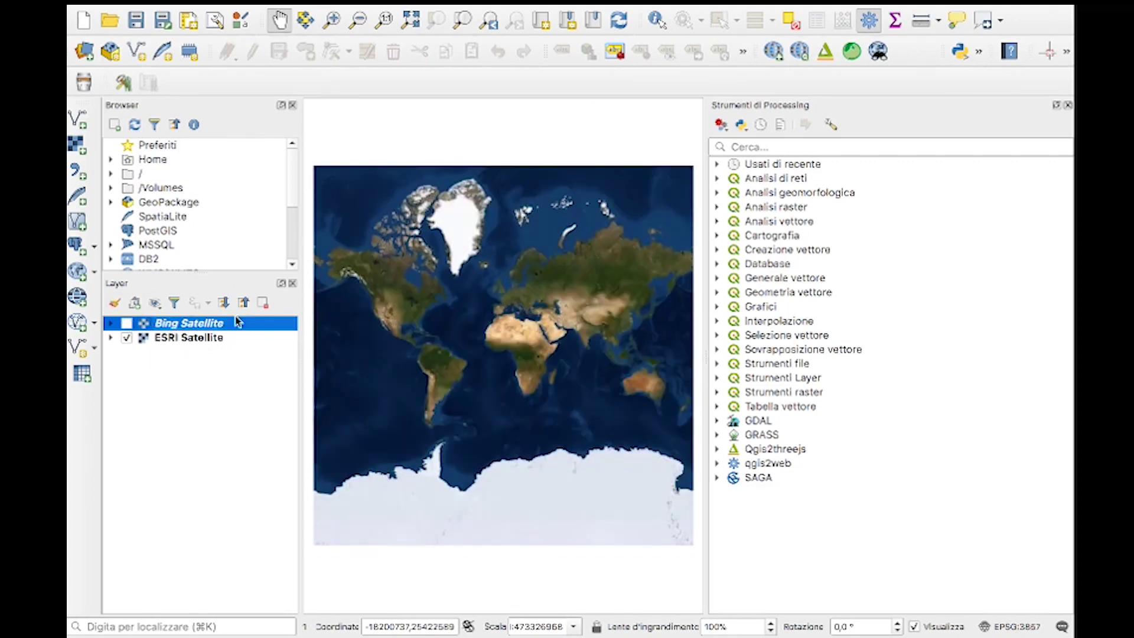
Remove the Bing Satellite and ESRI Satellite layers from the project
left_click(263, 302)
left_click(618, 329)
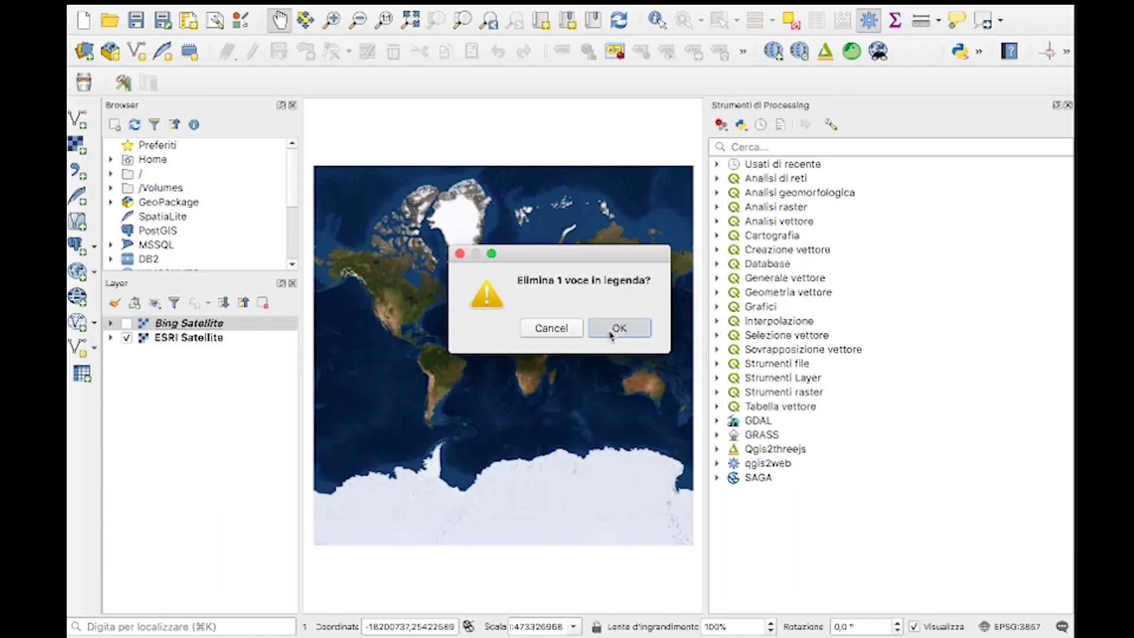
left_click(246, 326)
left_click(262, 303)
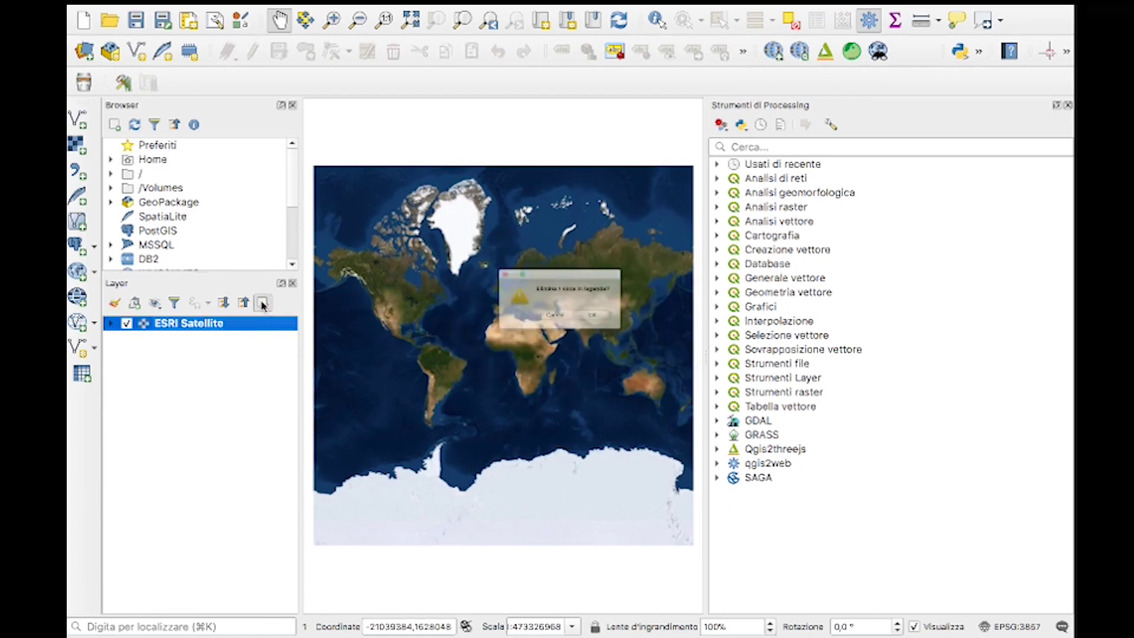
left_click(619, 328)
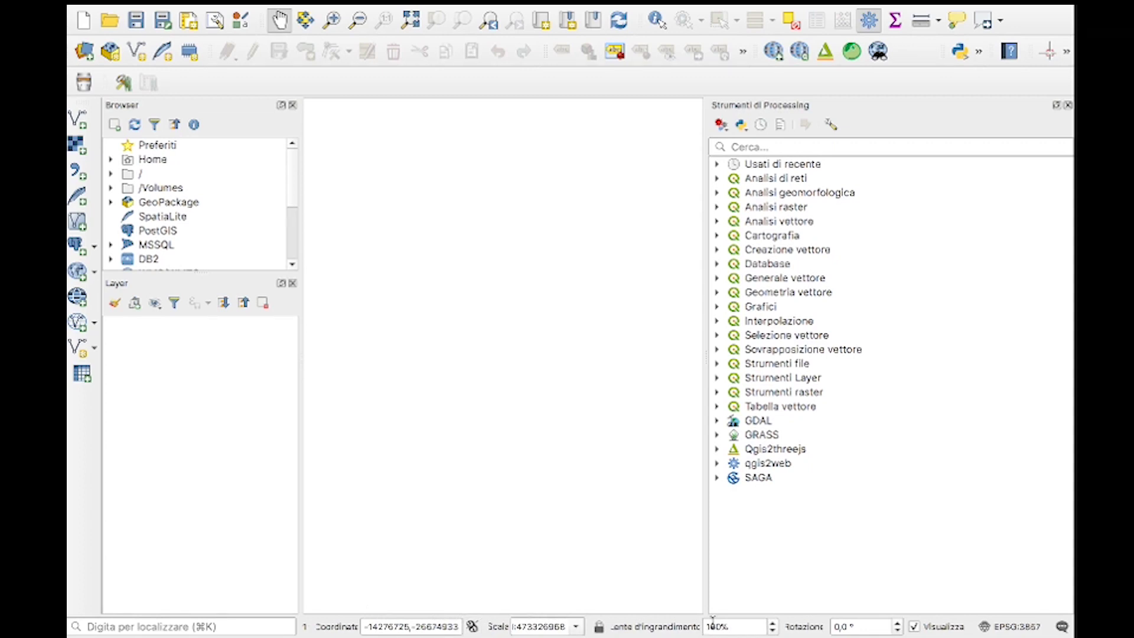
Open the project's coordinate reference system settings and preview the extents of WGS 84 / PDC Mercator and WGS 84 / Pseudo-Mercator
left_click(1019, 631)
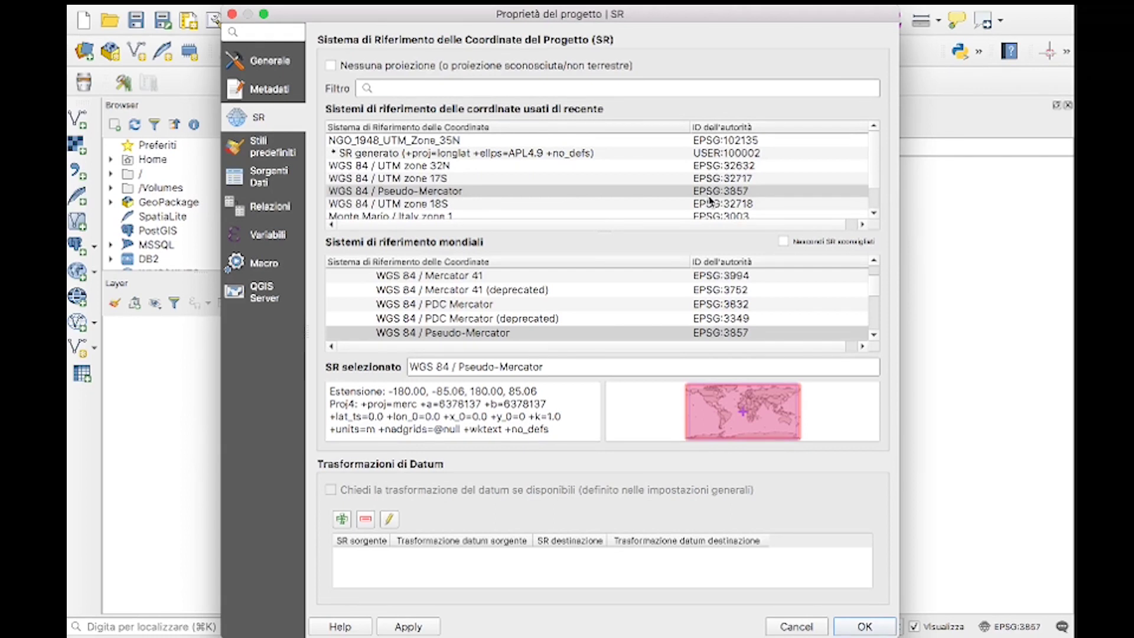
scroll(620, 202, "down", 2)
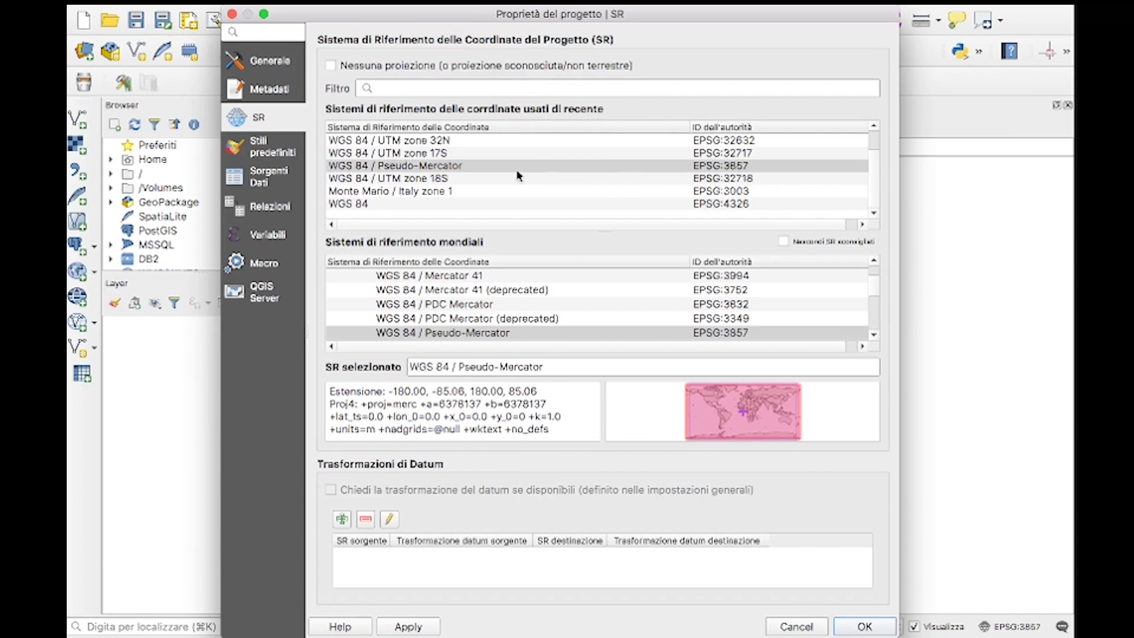
scroll(523, 171, "up", 2)
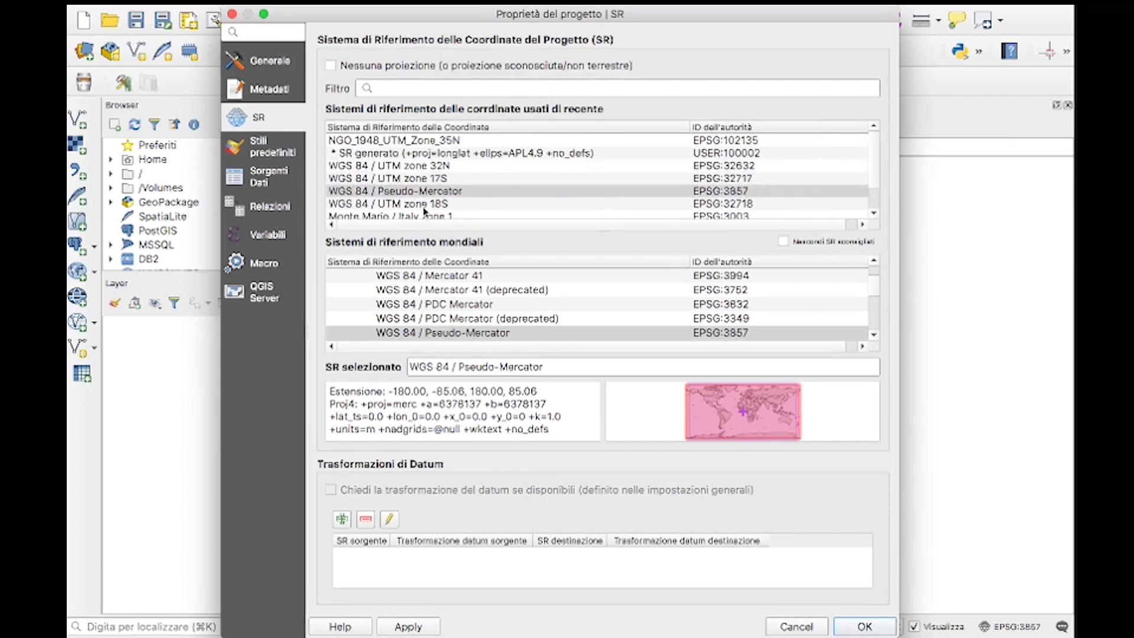
scroll(426, 210, "down", 2)
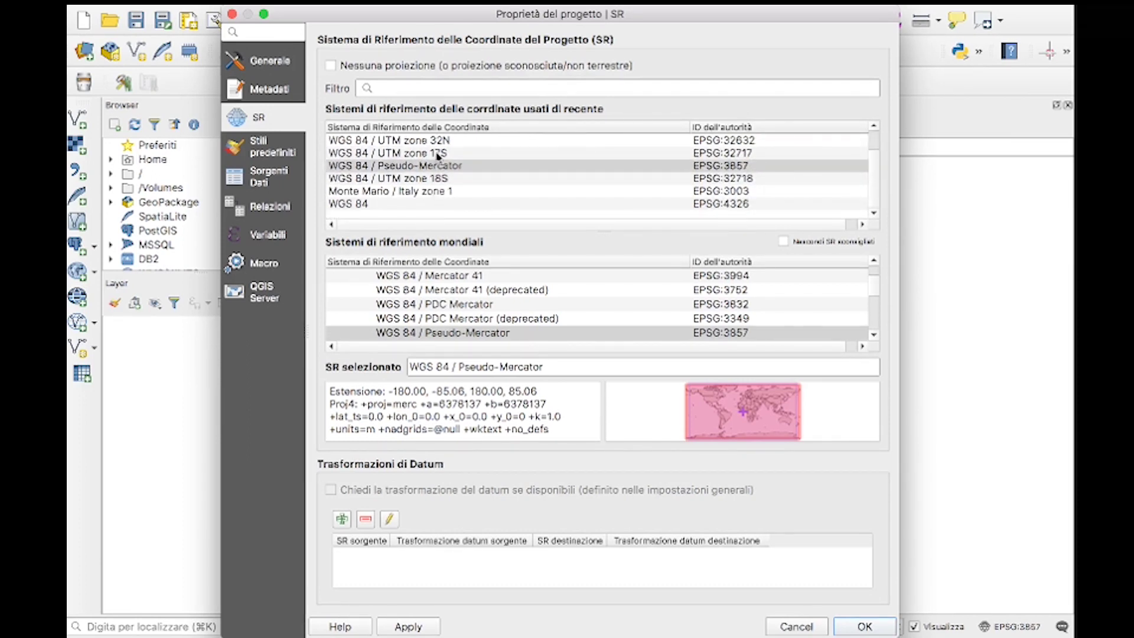
left_click(479, 305)
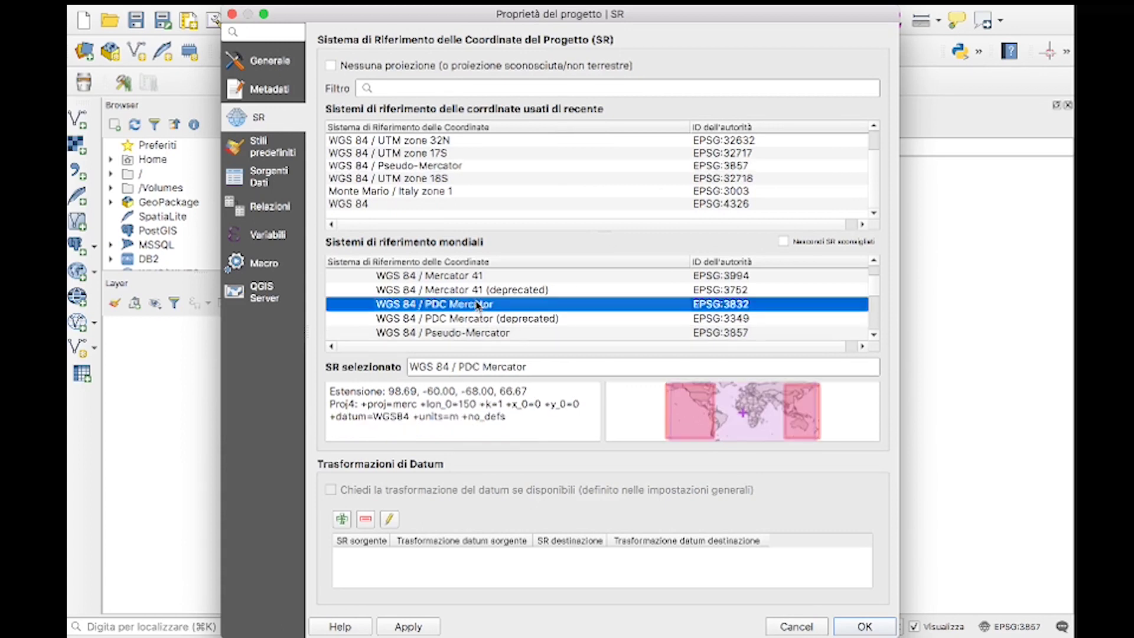
left_click(480, 319)
left_click(473, 333)
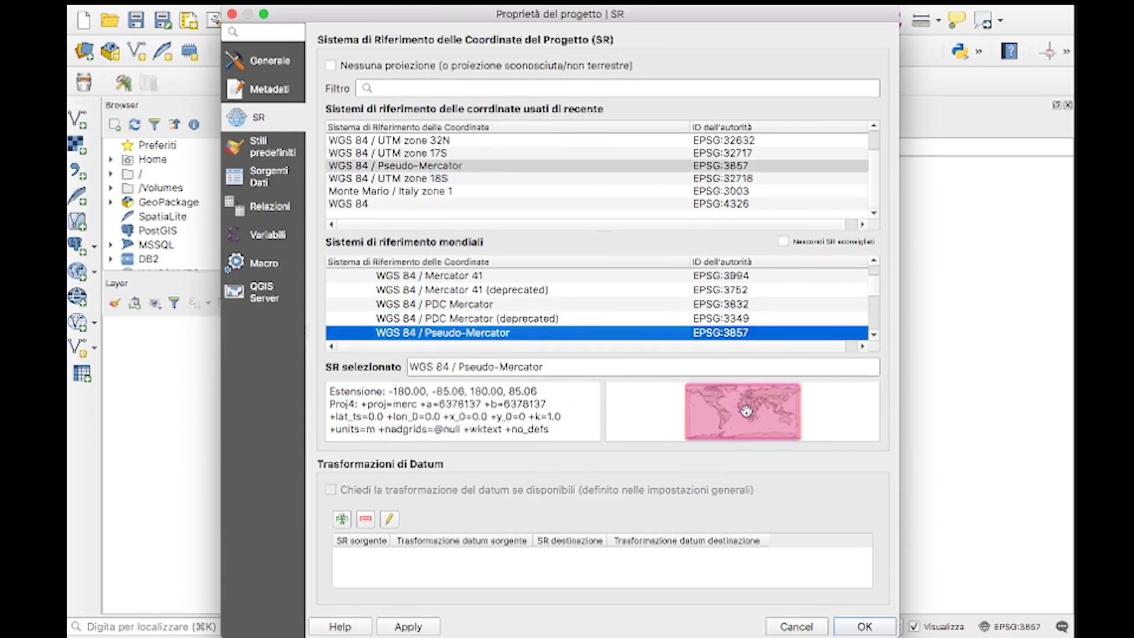
Preview the extents of Sphere_Mercator and Monte Mario / Italy zone 1, and close the project properties without applying a change
key("Up")
key("Up")
key("Up")
key("Up")
key("Up")
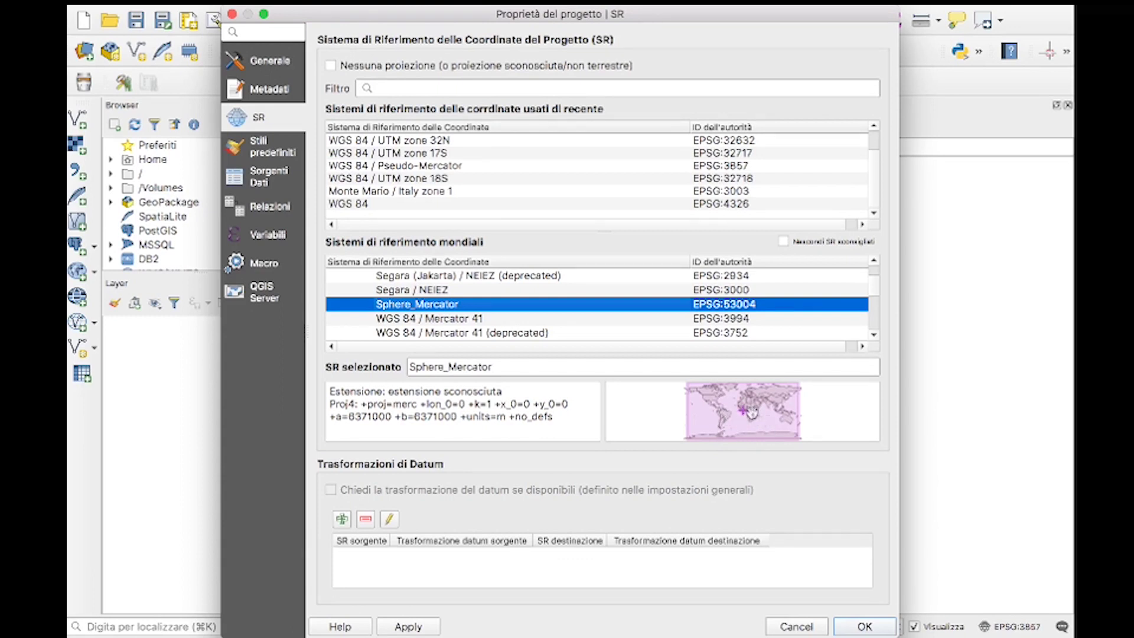
scroll(512, 304, "up", 1)
scroll(511, 304, "down", 2)
scroll(512, 304, "up", 1)
left_click(410, 192)
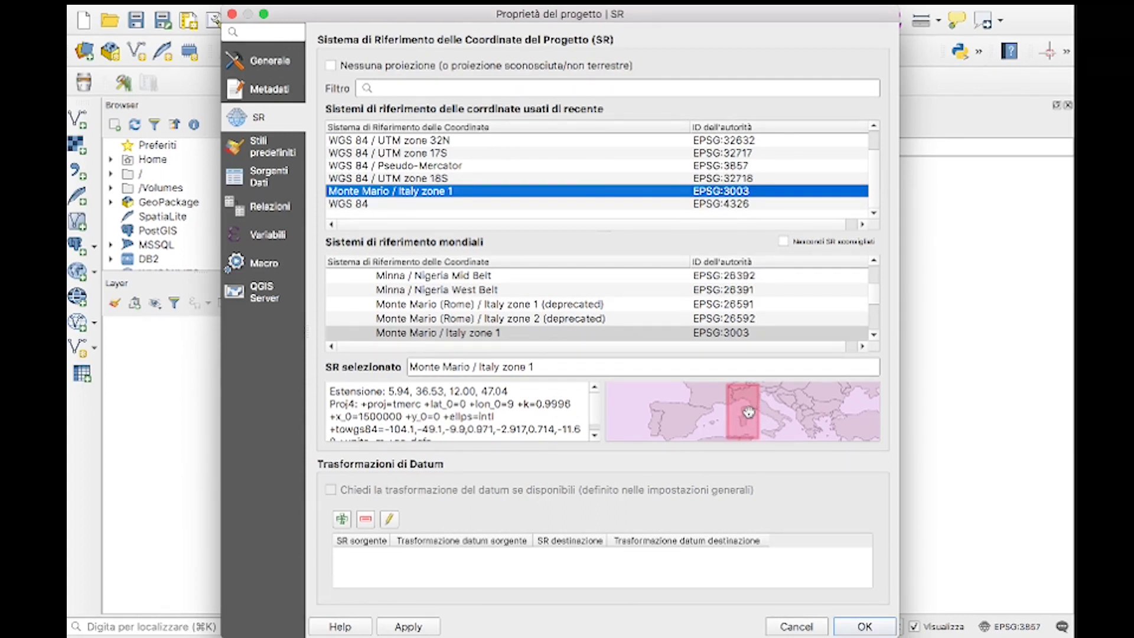
left_click(232, 14)
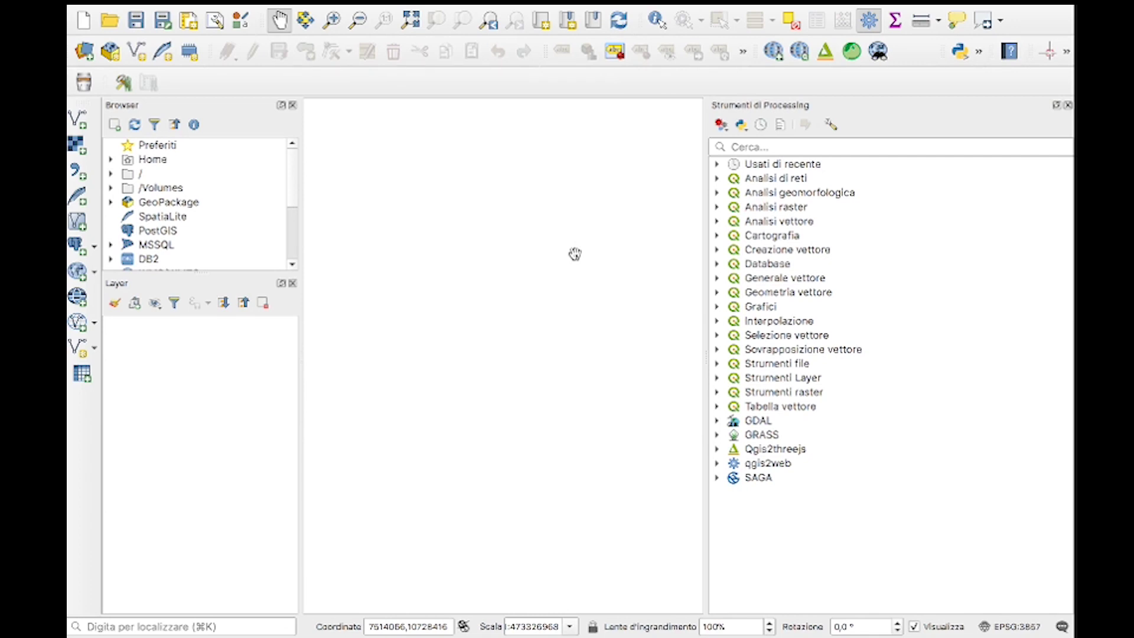
Open the data source manager's vector source and clear its dataset path
left_click(82, 54)
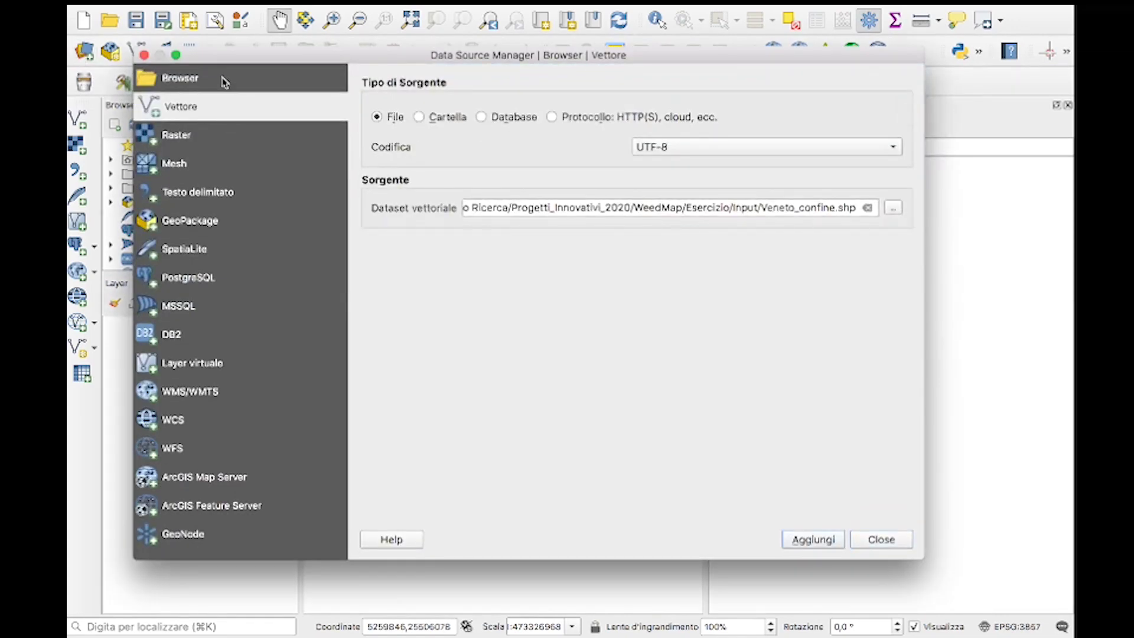
left_click(870, 209)
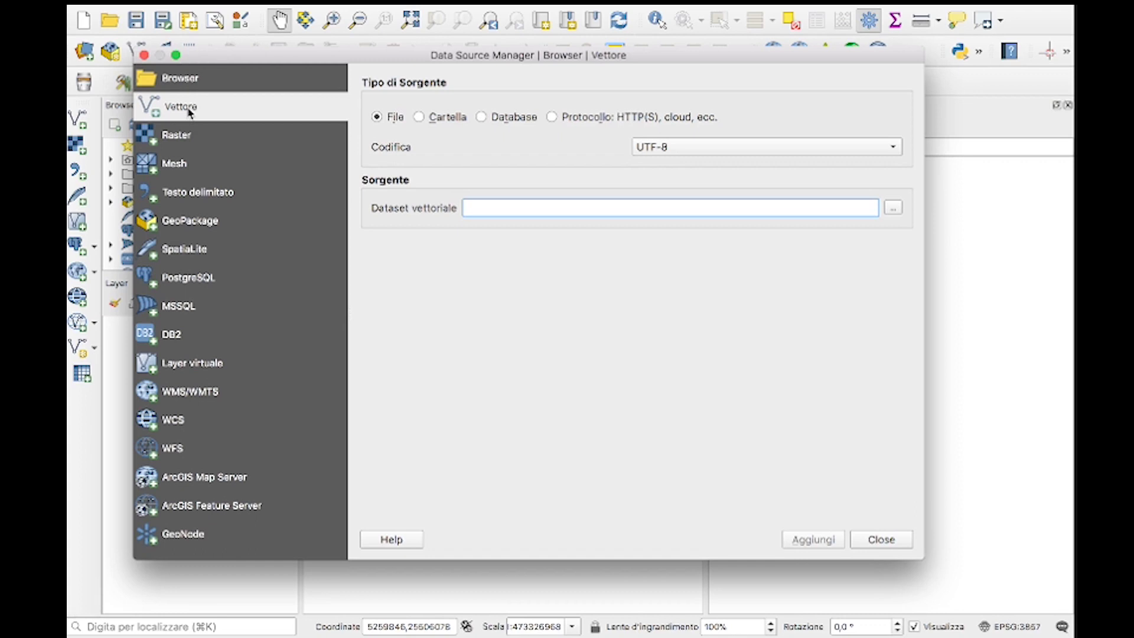
Examine the raster, mesh and delimited text source options, including the file format, record, geometry and layer settings for delimited text
left_click(189, 134)
left_click(190, 164)
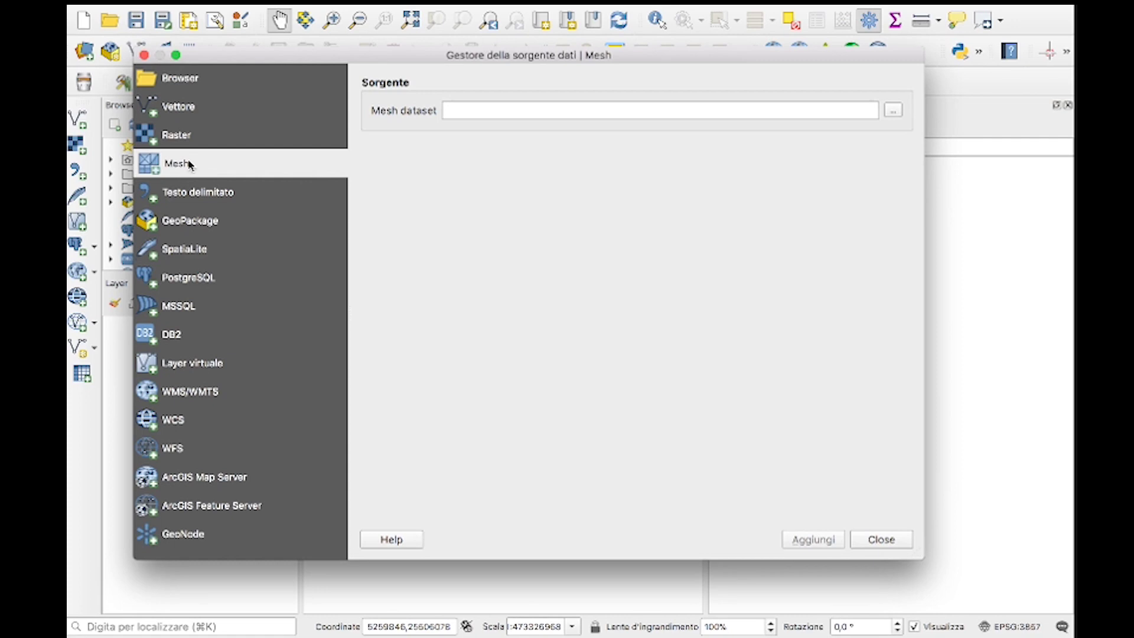
left_click(198, 193)
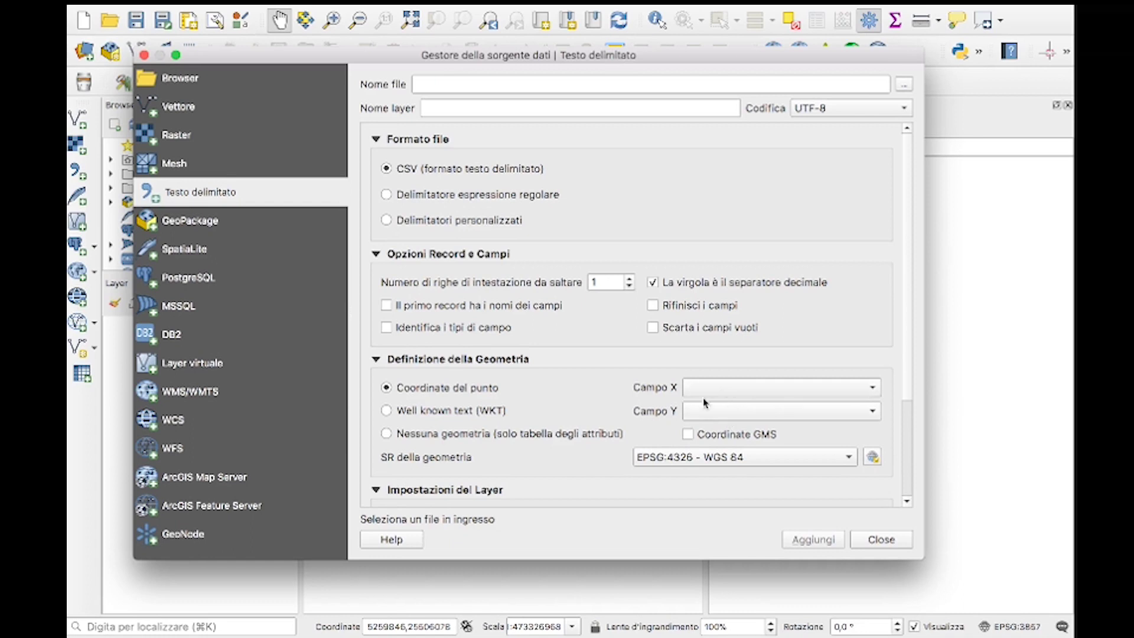
scroll(578, 414, "down", 3)
scroll(578, 414, "down", 1)
scroll(574, 407, "up", 5)
Examine the database connection options for GeoPackage, SpatiaLite, PostgreSQL and MSSQL
left_click(247, 223)
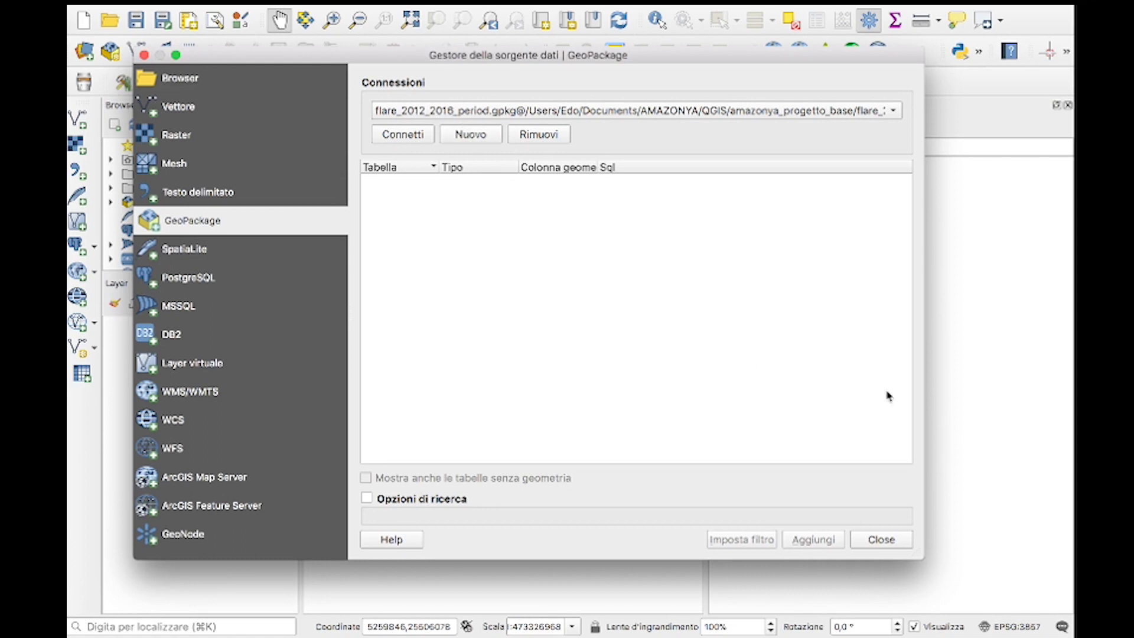
left_click(247, 253)
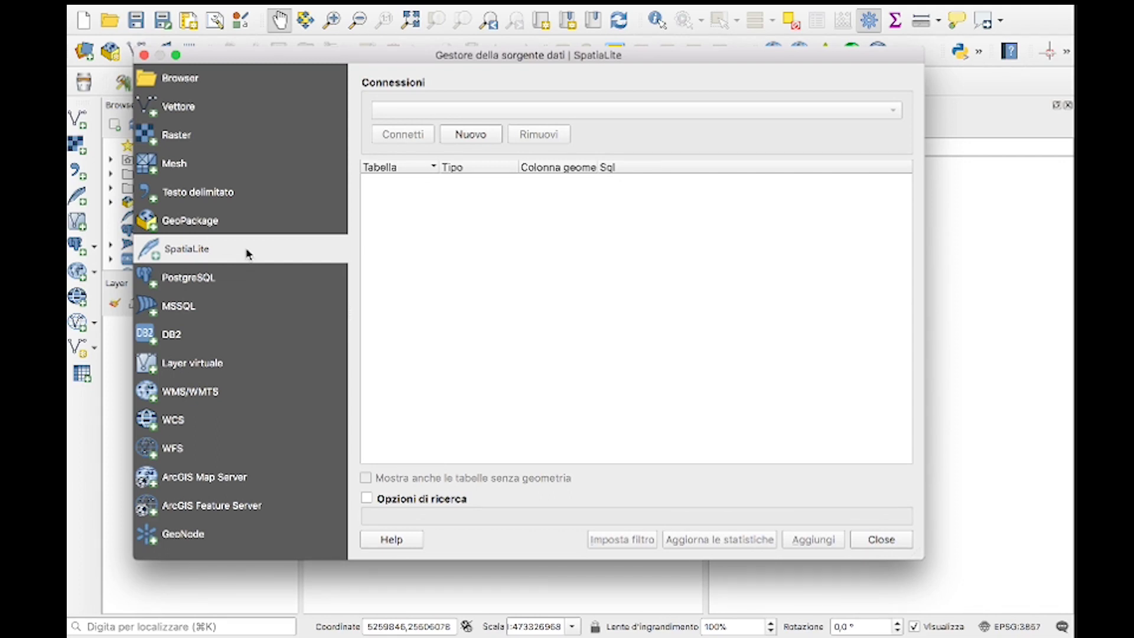
left_click(241, 283)
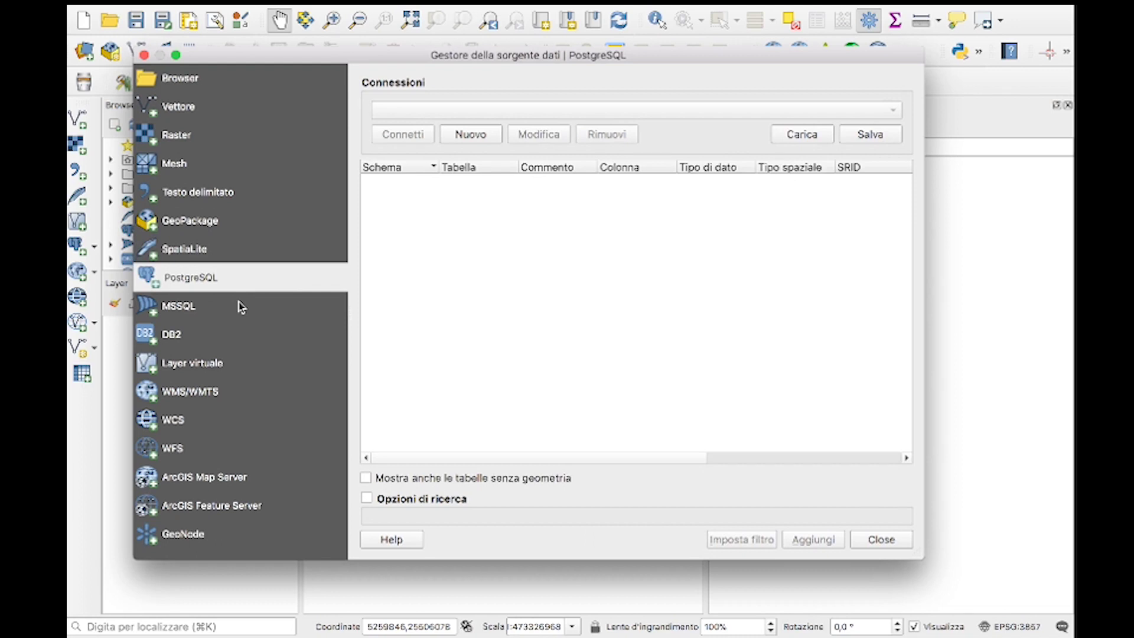
left_click(239, 306)
left_click(236, 330)
left_click(236, 312)
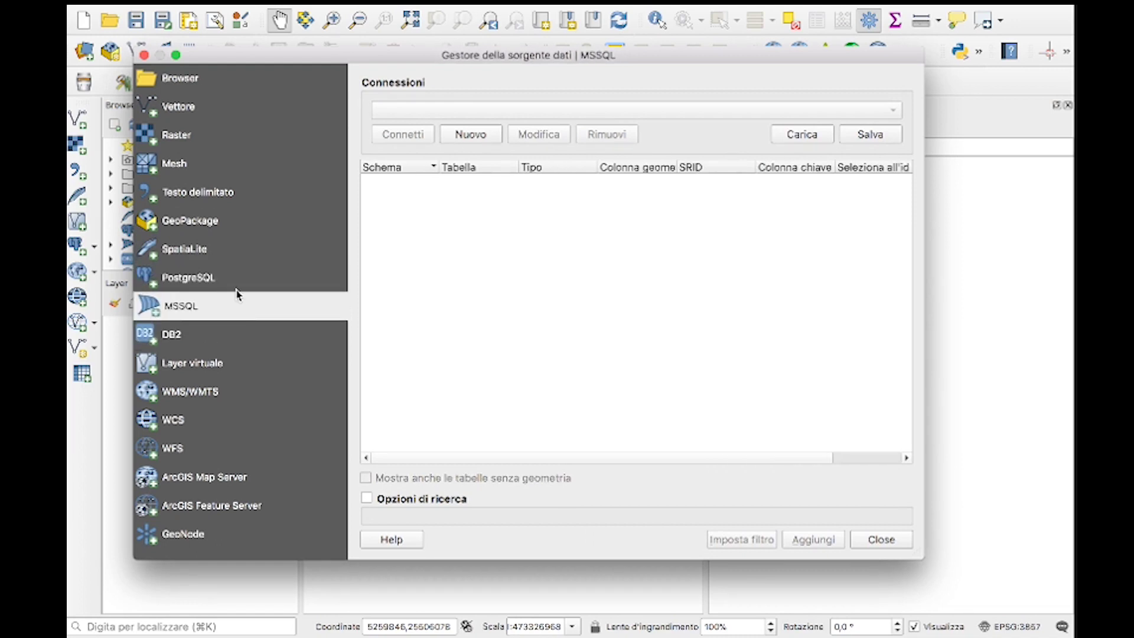
left_click(233, 284)
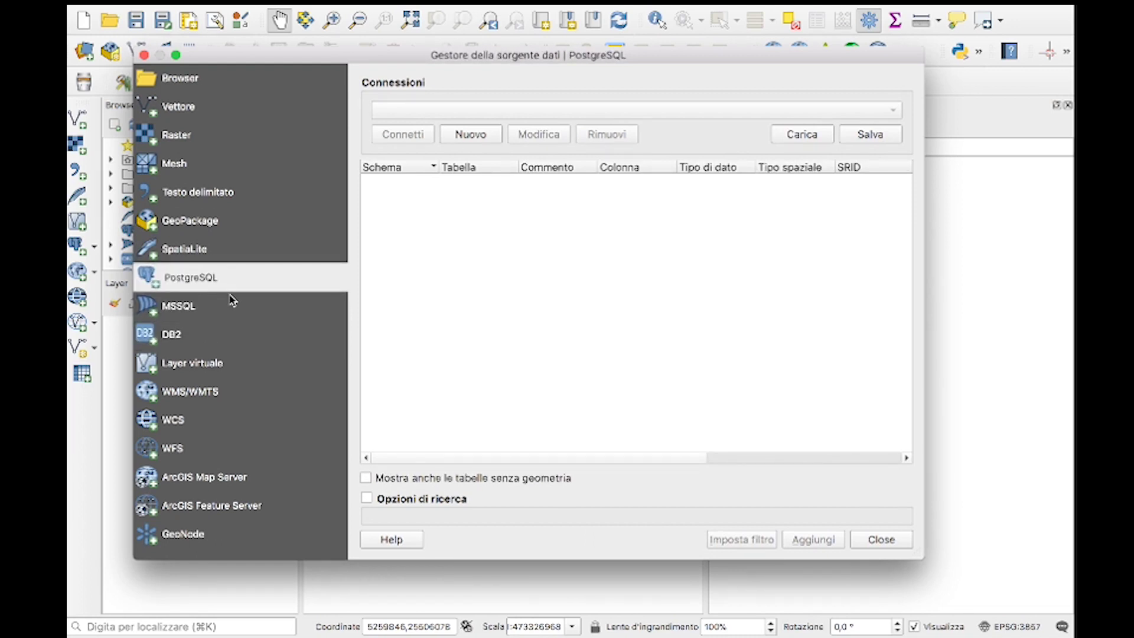
left_click(222, 312)
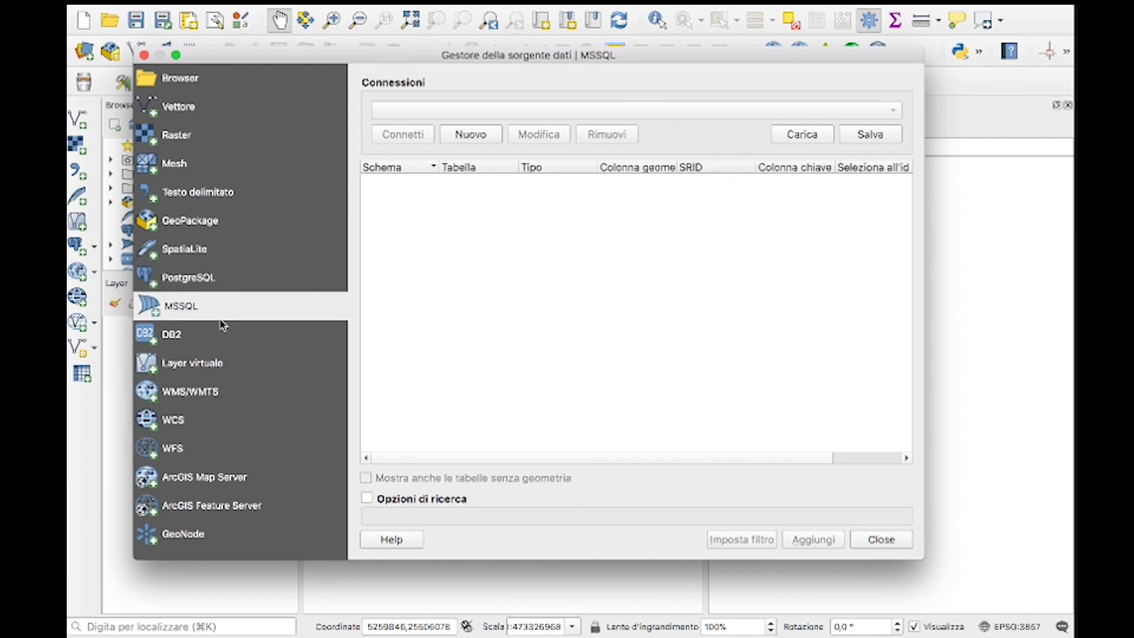
Examine the WMS/WMTS, WCS and WFS web service connection options, including the WMS/WMTS server search
left_click(219, 394)
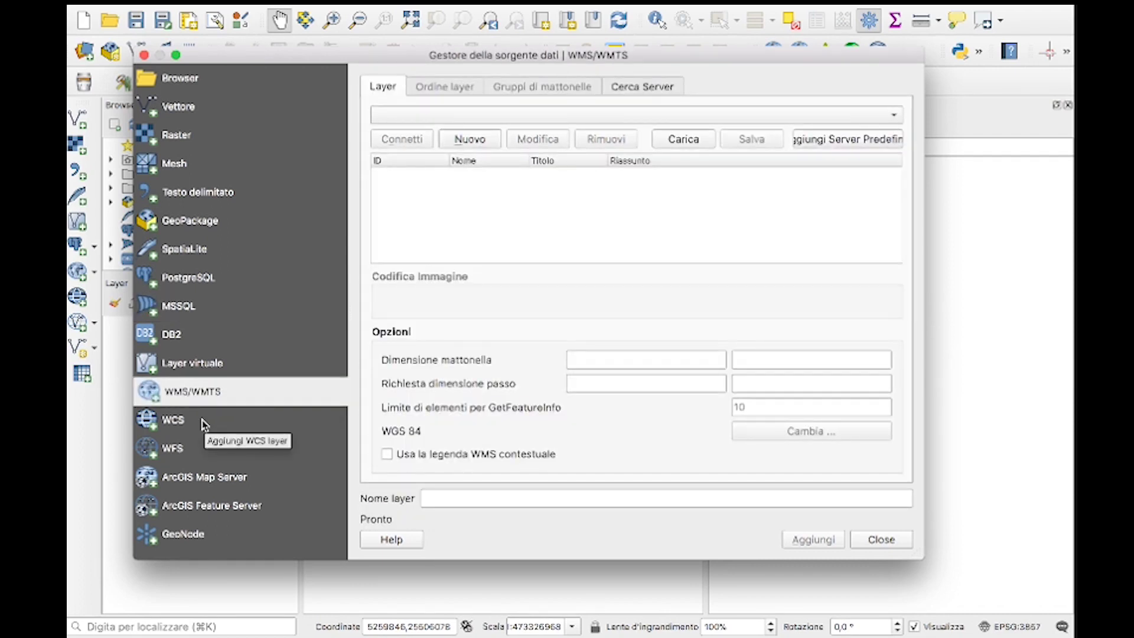
left_click(204, 427)
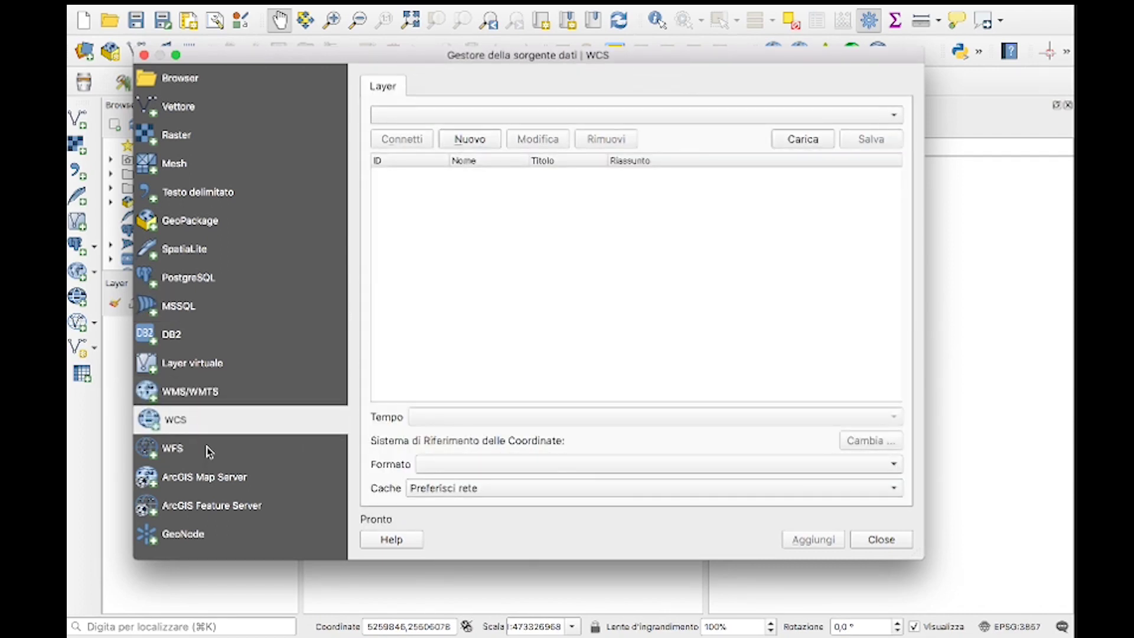
left_click(208, 450)
left_click(220, 400)
left_click(216, 418)
left_click(218, 402)
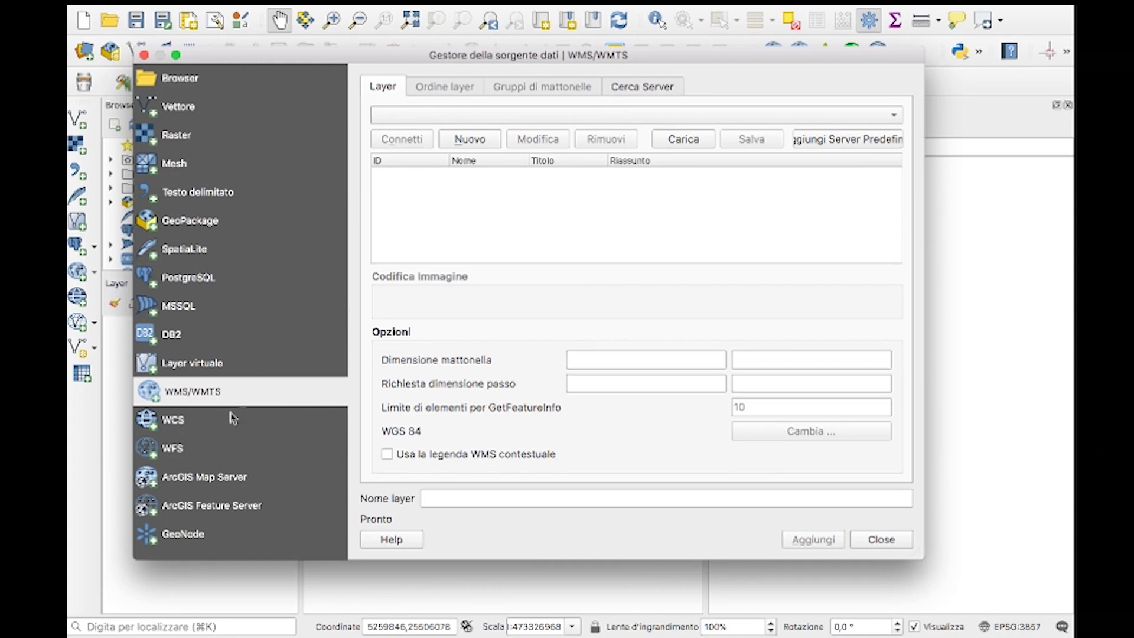
left_click(184, 416)
left_click(191, 391)
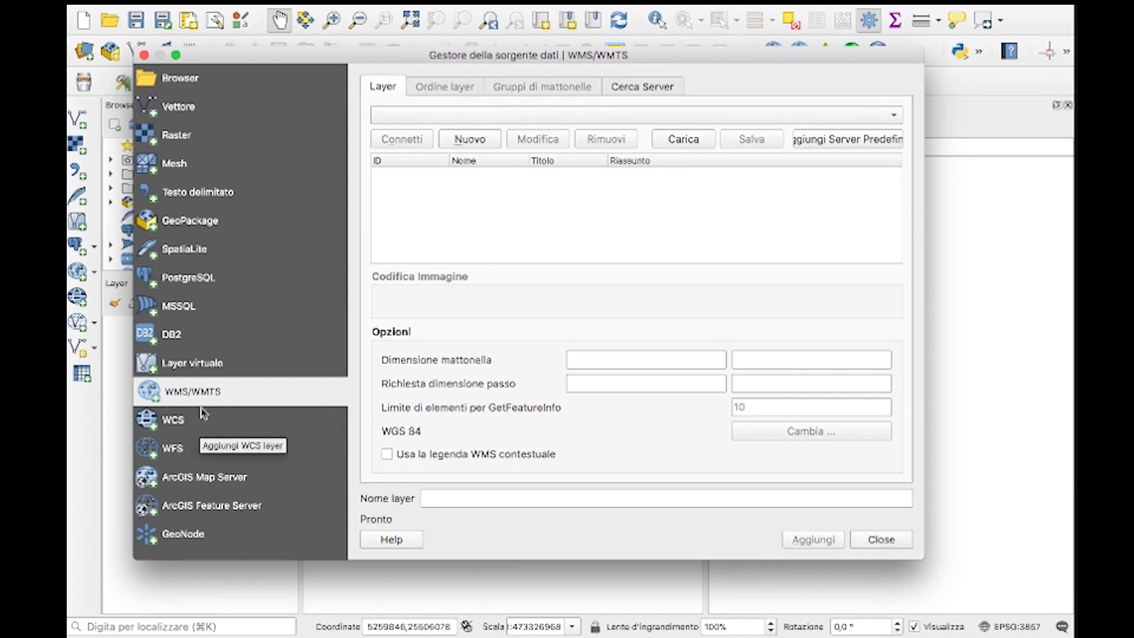
left_click(639, 88)
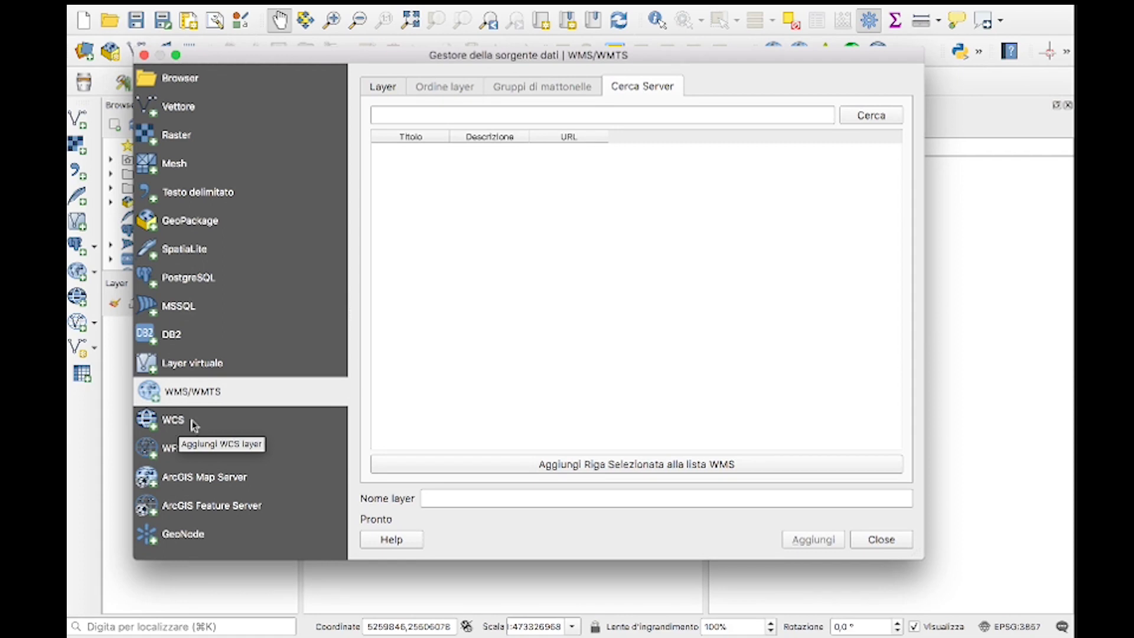
left_click(177, 454)
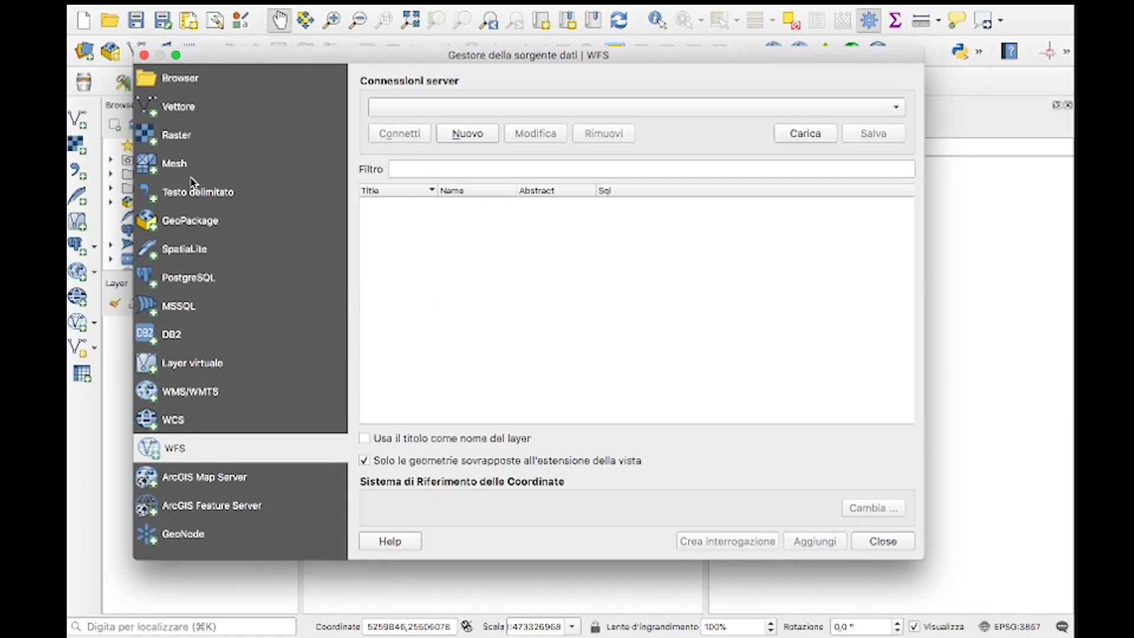
Load Veneto_confine.shp from the Input folder as a file-based vector layer with UTF-8 encoding
left_click(144, 55)
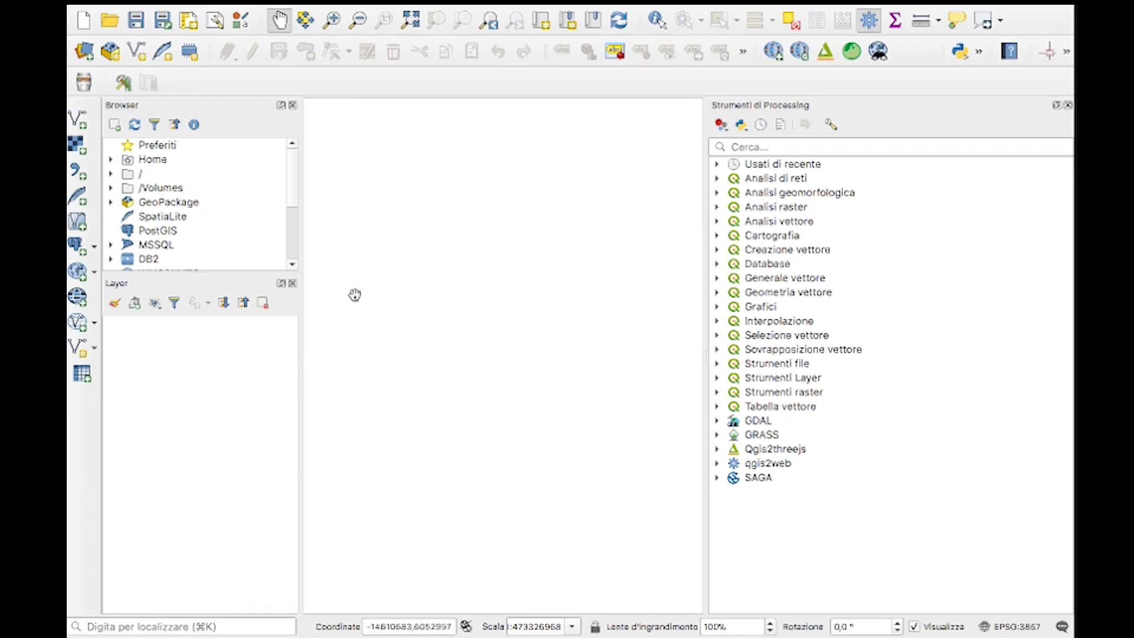
left_click(73, 129)
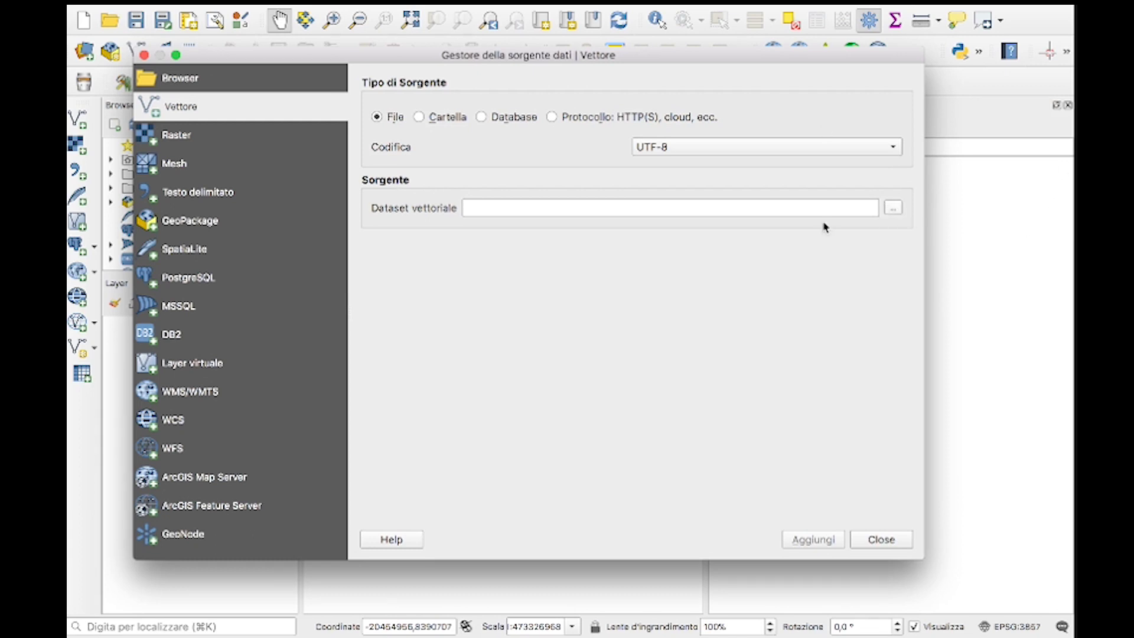
scroll(673, 263, "down", 5)
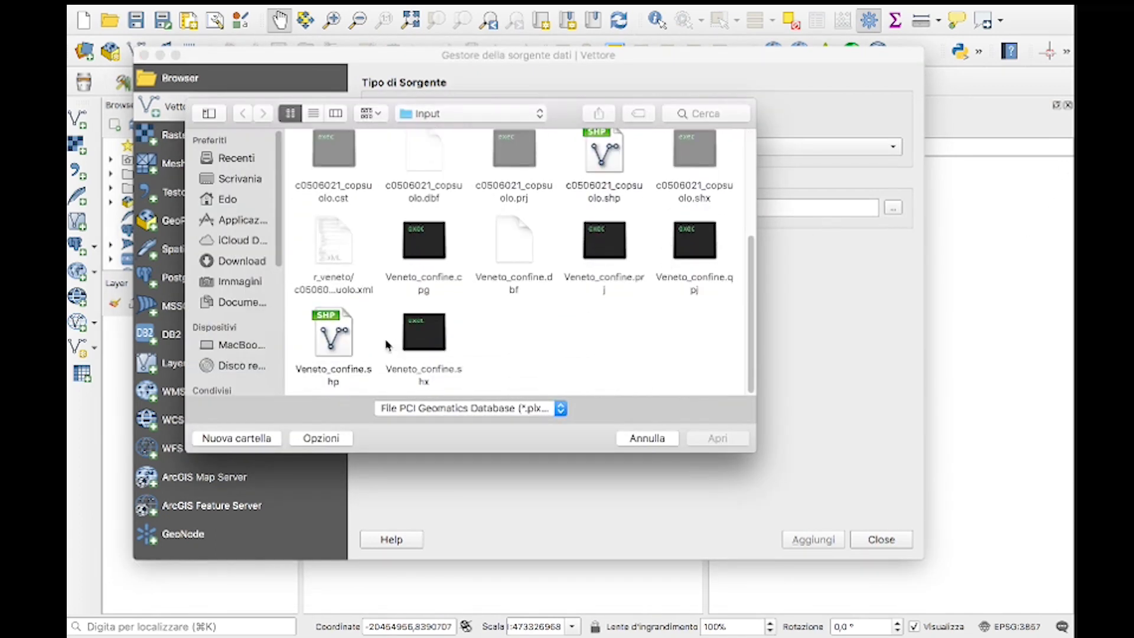
left_click(348, 329)
left_click(718, 438)
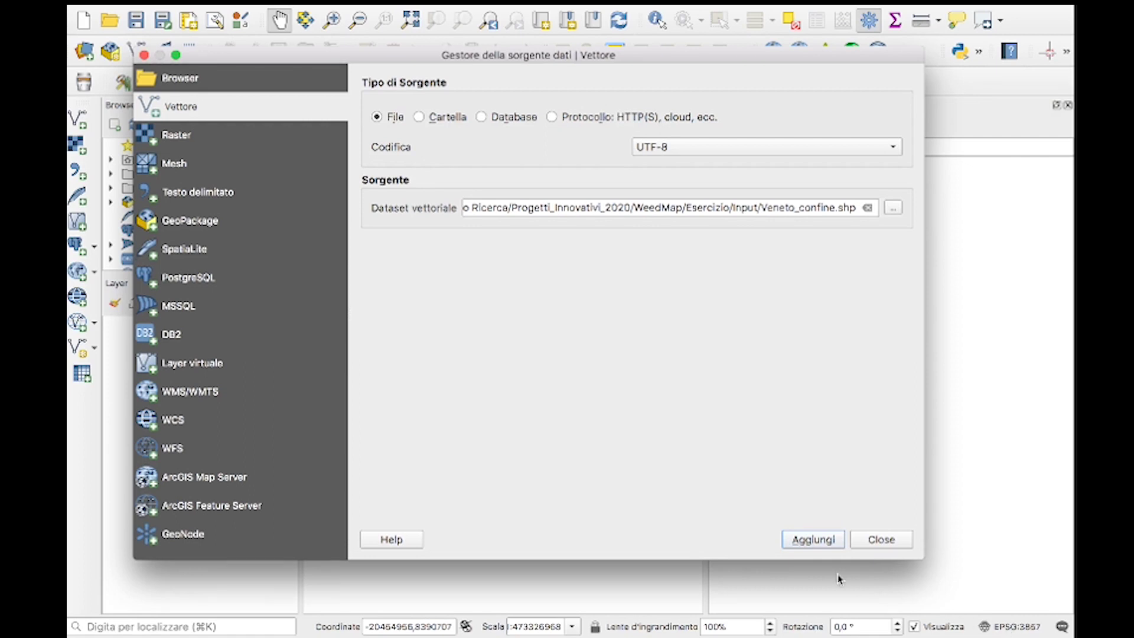
left_click(829, 541)
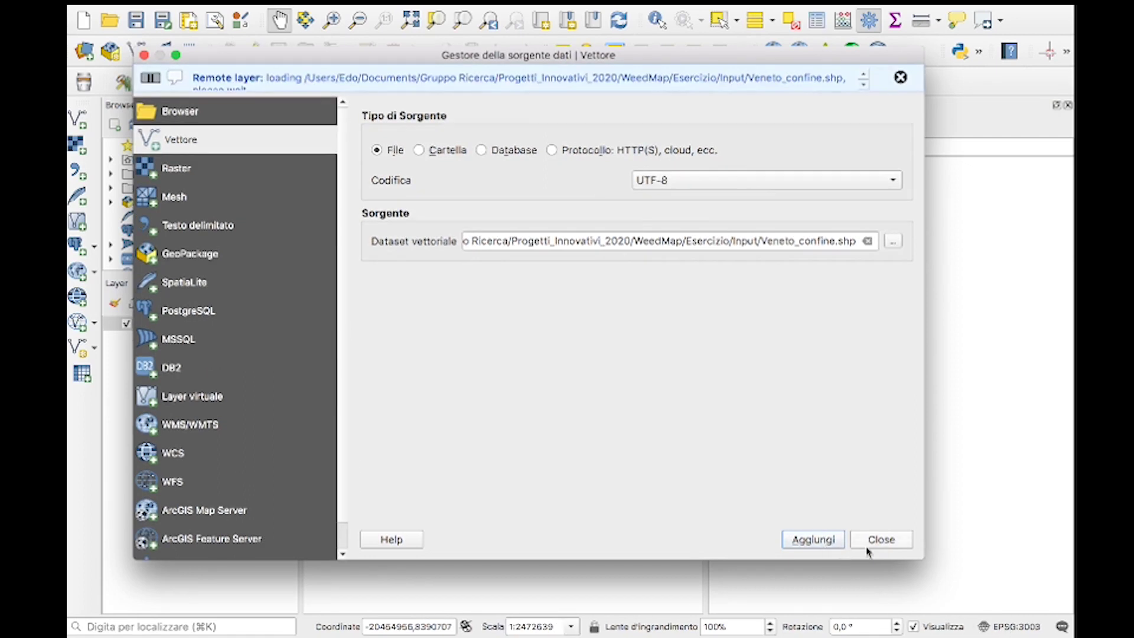
left_click(880, 540)
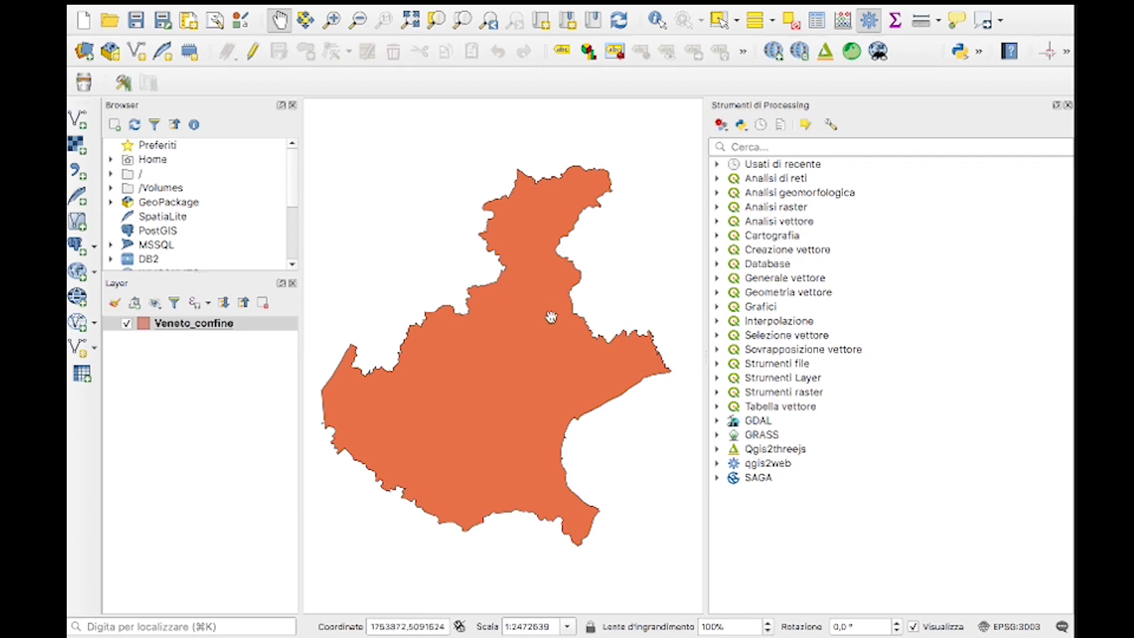
Examine the attribute table of the Veneto_confine layer and close it
right_click(178, 326)
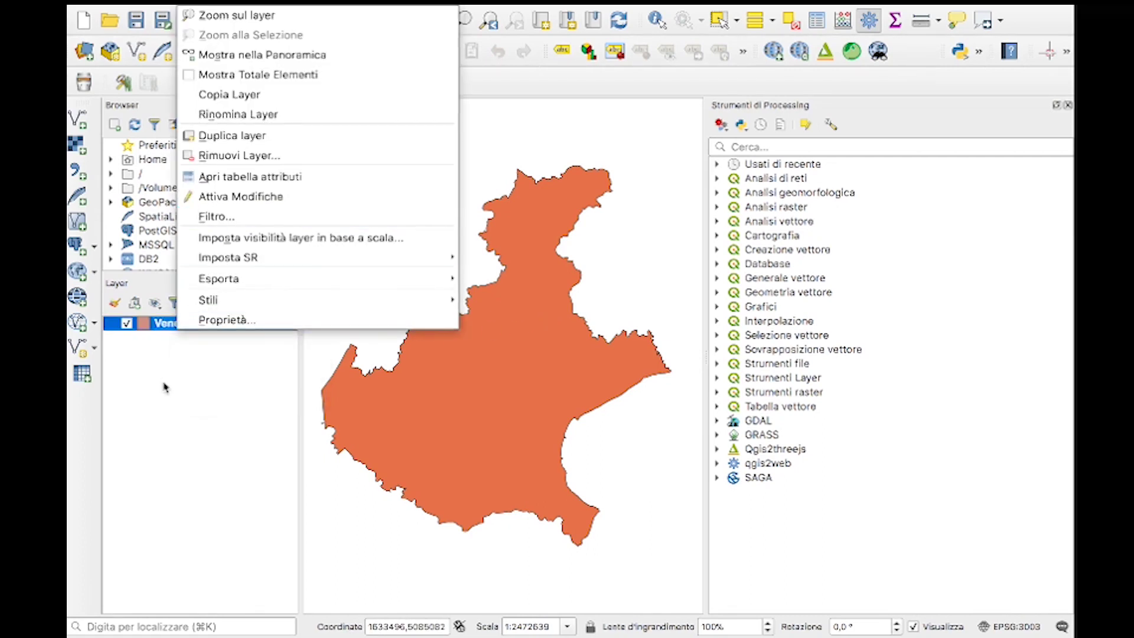
left_click(173, 362)
mouse_move(176, 329)
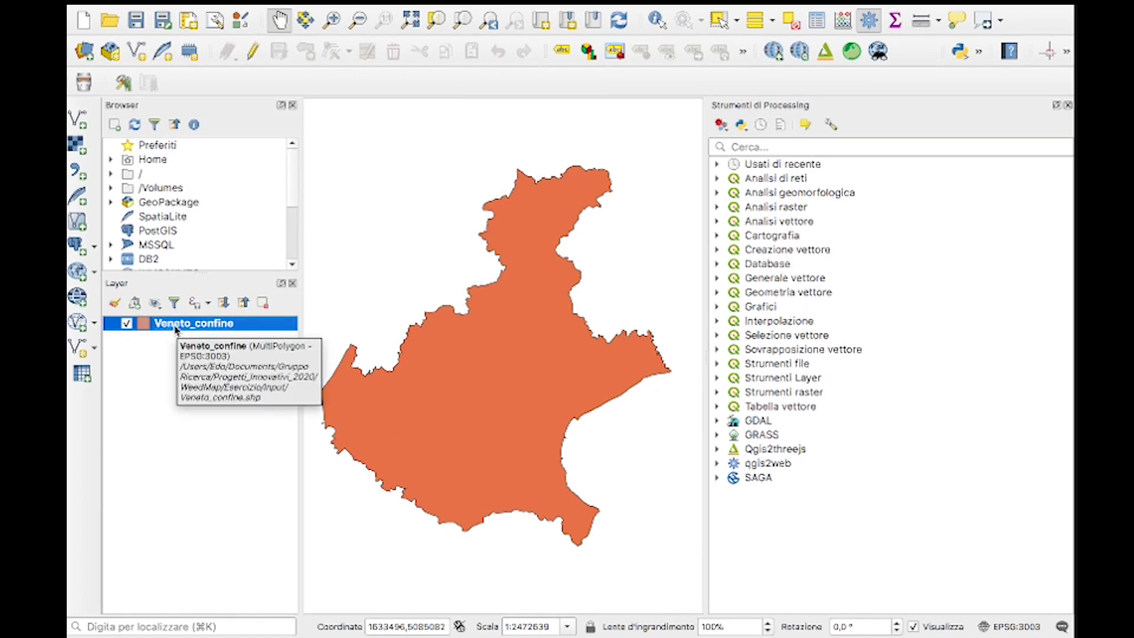
right_click(176, 330)
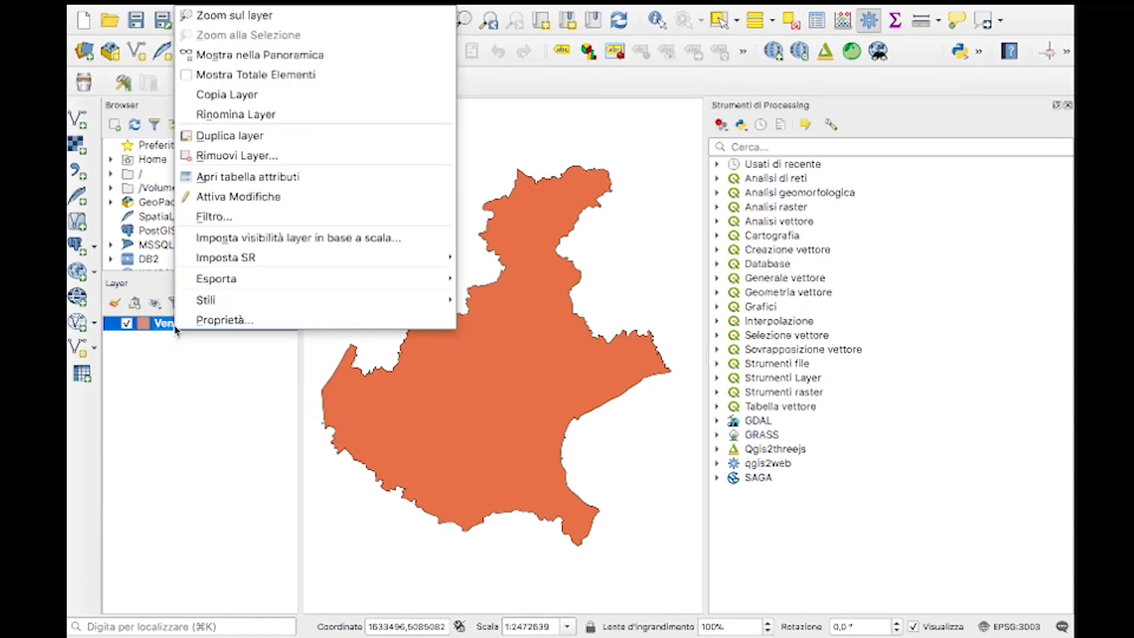
left_click(221, 188)
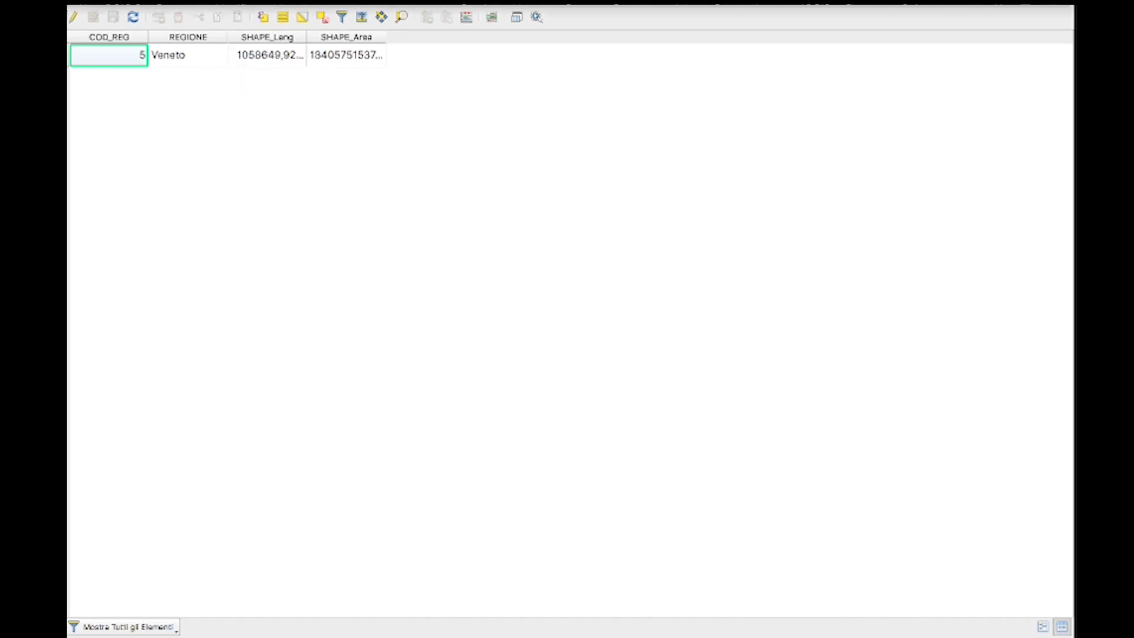
left_click(71, 30)
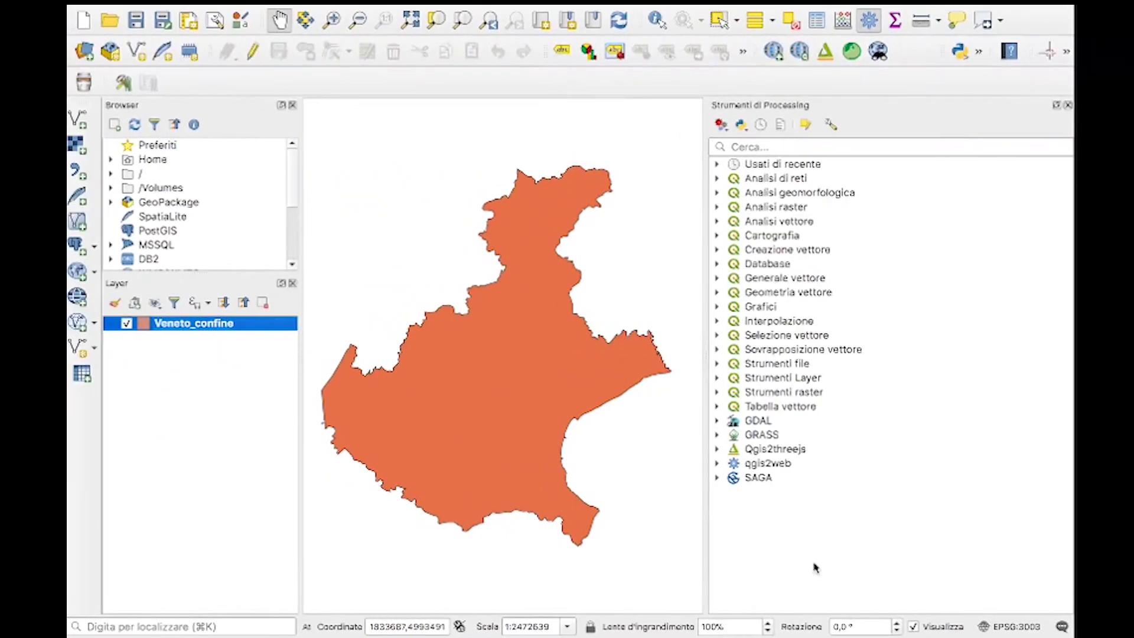
Set the project's coordinate reference system to WGS 84 (EPSG:4326)
left_click(998, 628)
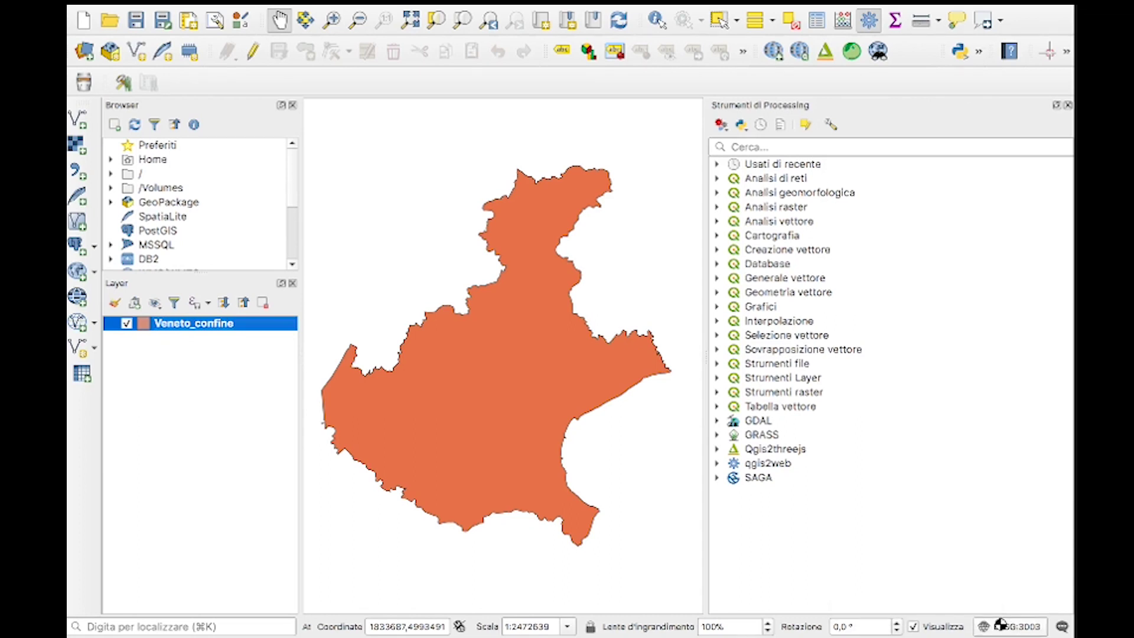
scroll(453, 203, "down", 1)
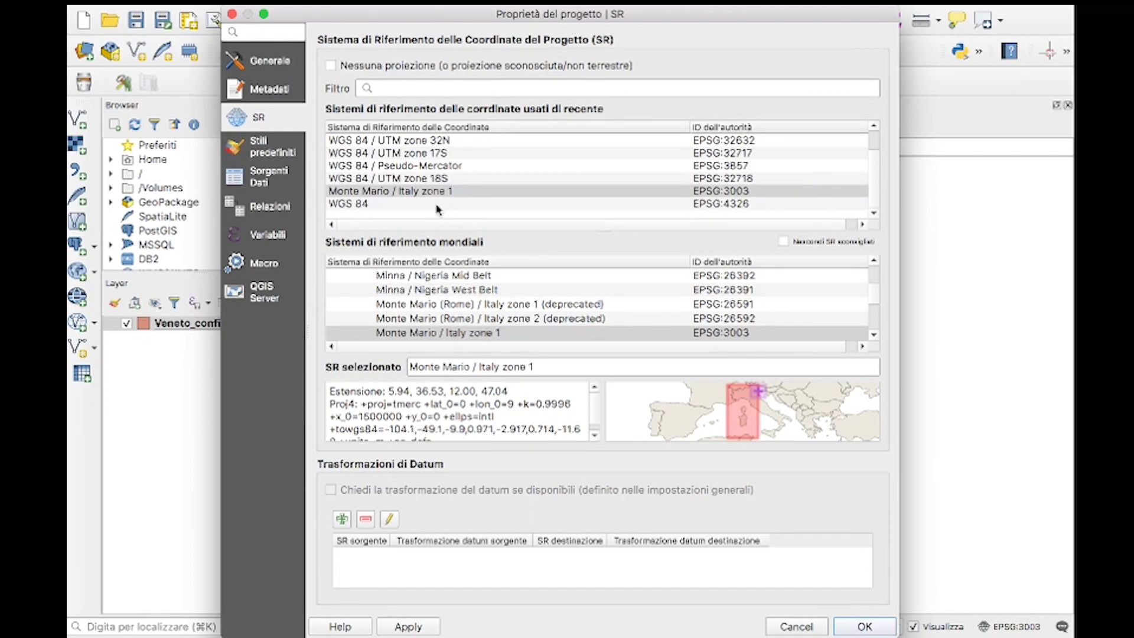
left_click(438, 205)
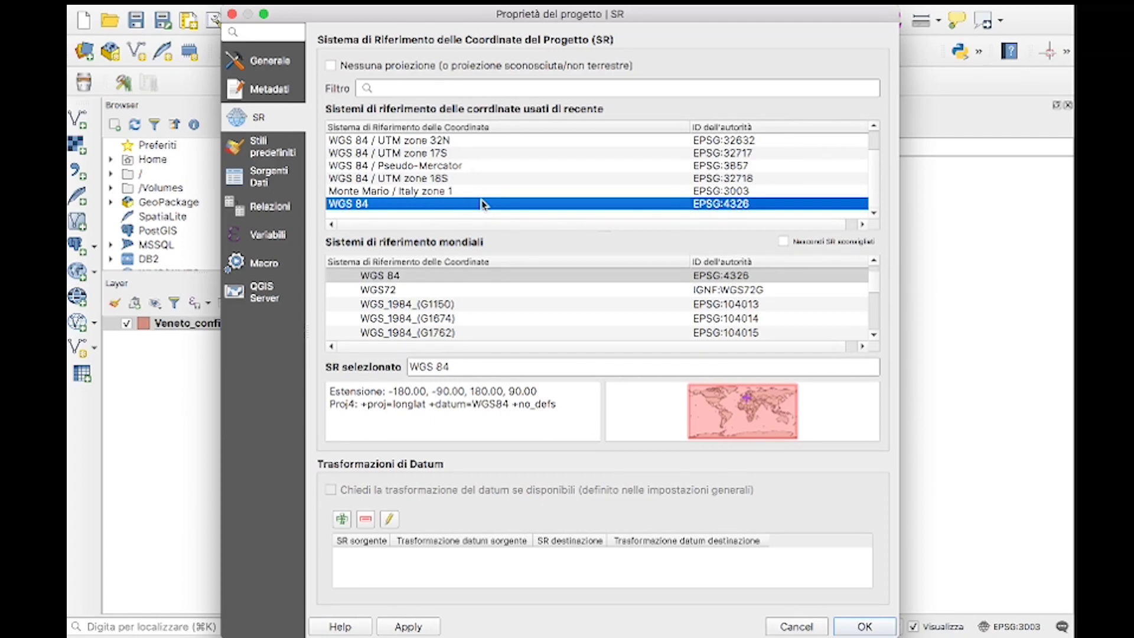
left_click(865, 626)
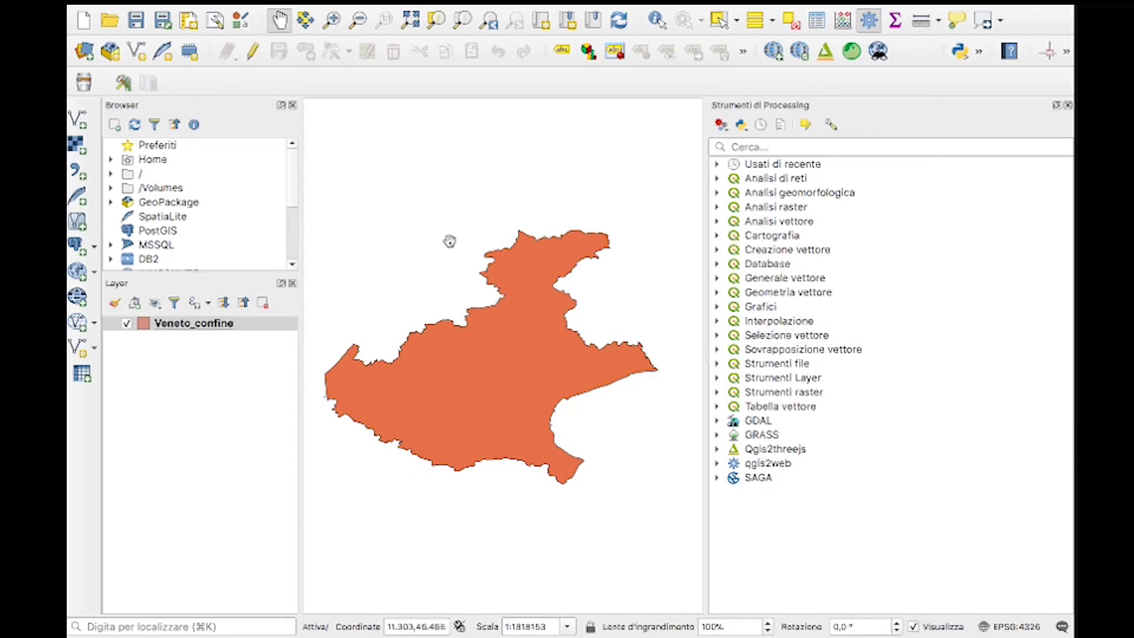
Remove the Veneto_confine layer from the project
left_click_drag(535, 312, 551, 314)
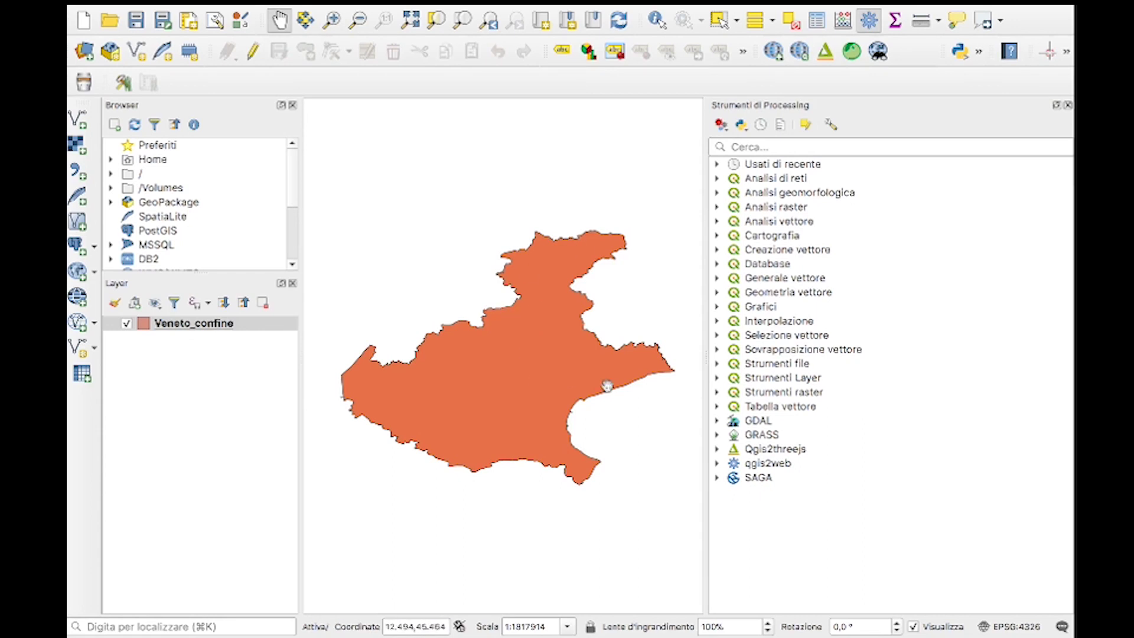
left_click_drag(600, 372, 600, 365)
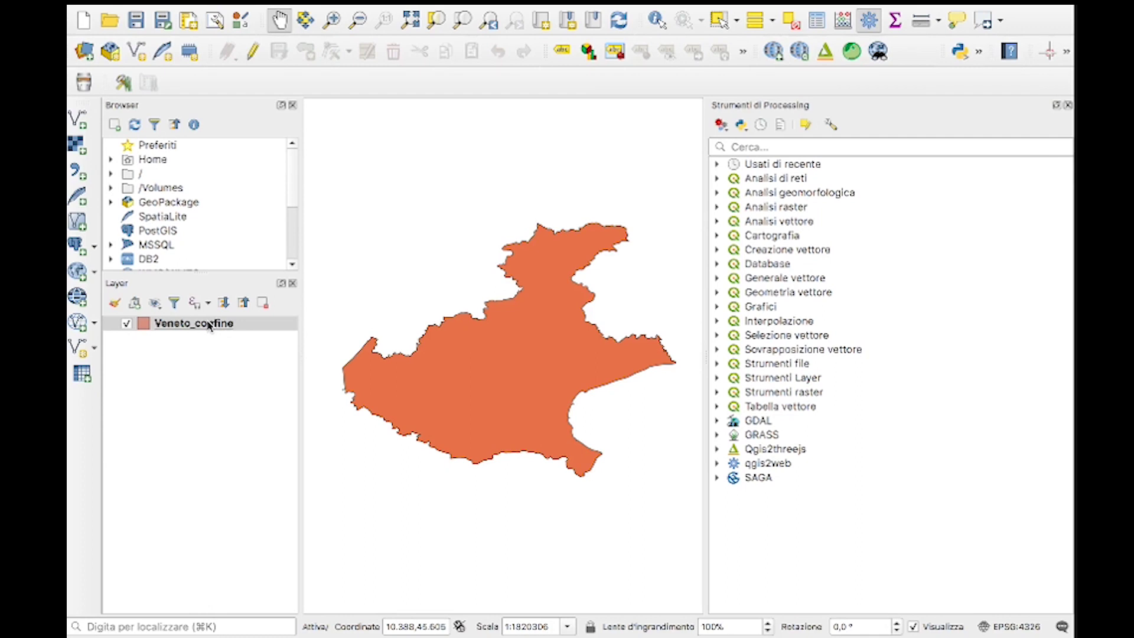
left_click(263, 303)
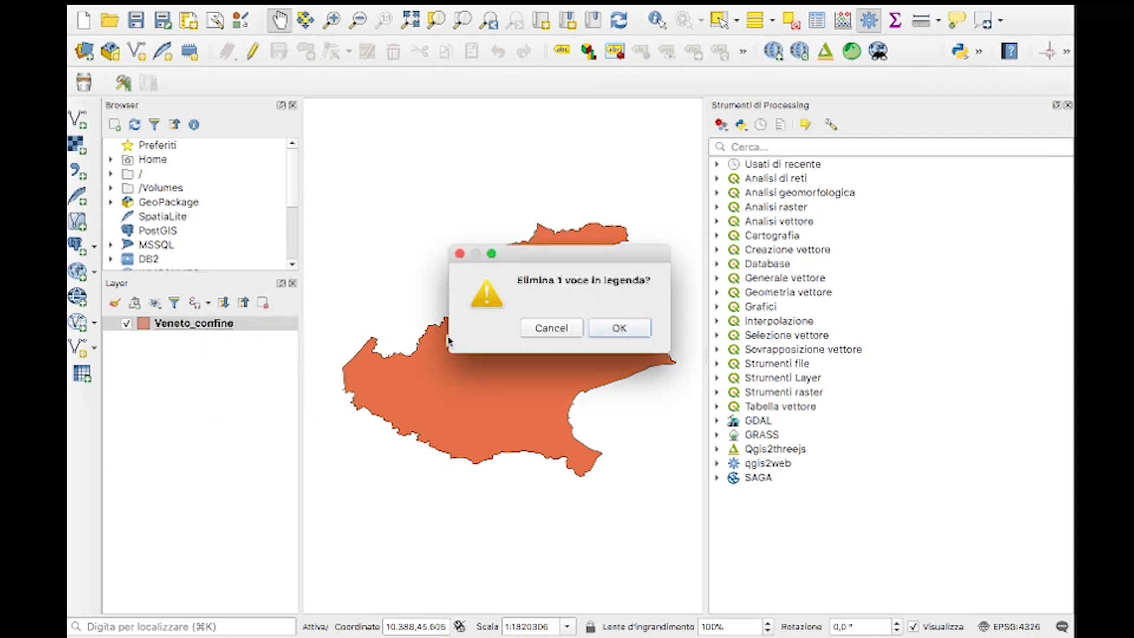
left_click(619, 328)
Switch to the Esercizio folder in Finder and examine the Veneto_confine component files in Input, including the .prj, .dbf and .shx files
key("ctrl+Up")
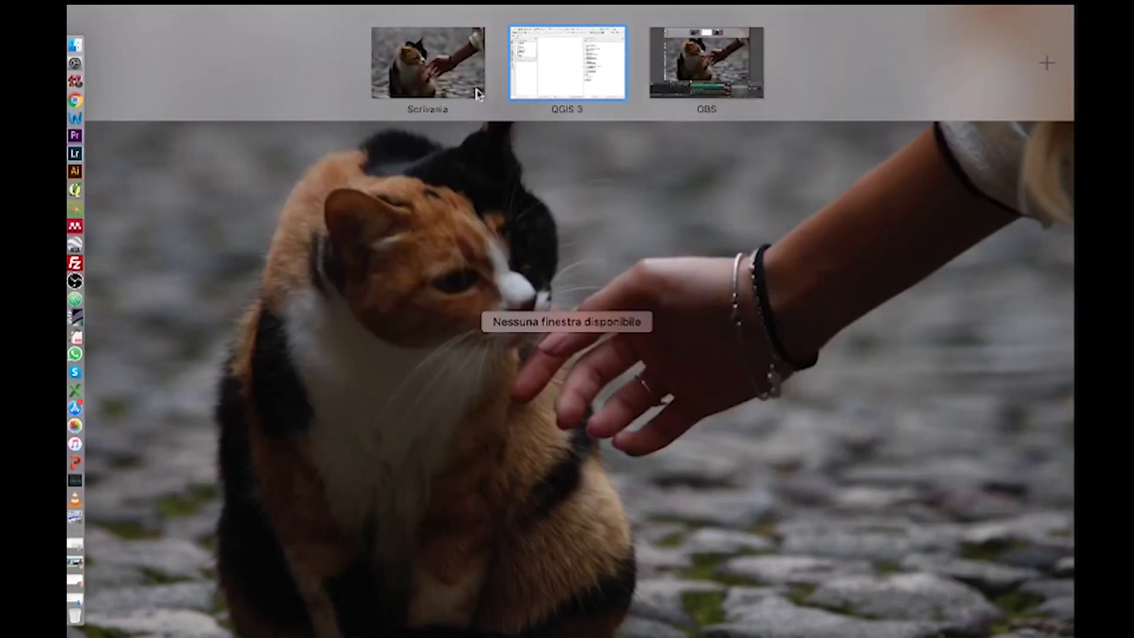
left_click(472, 88)
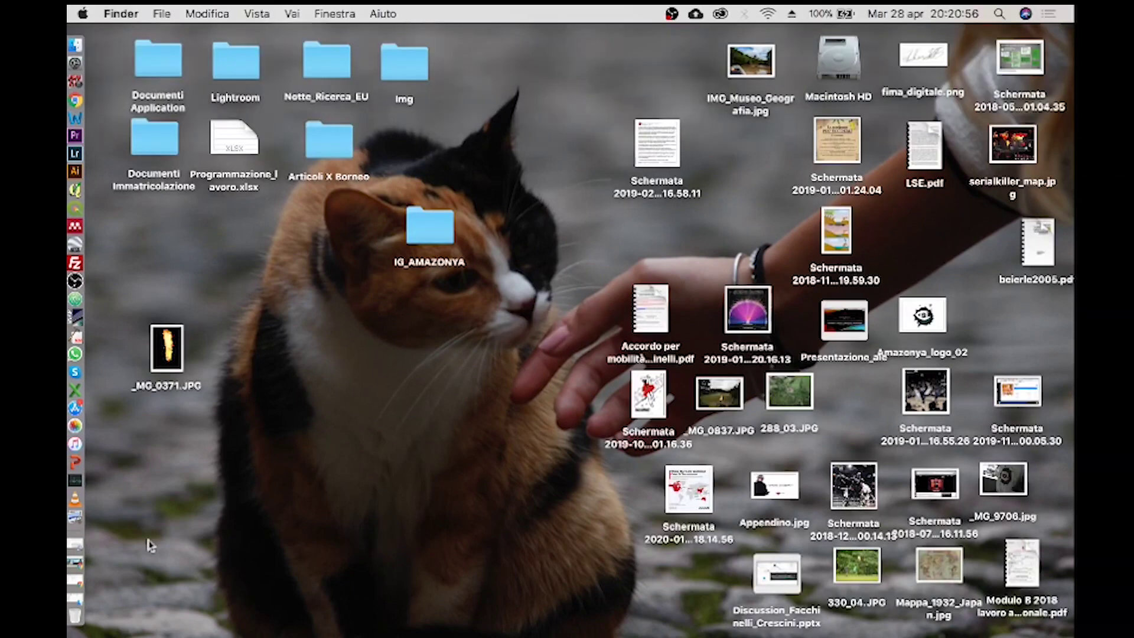
left_click(81, 600)
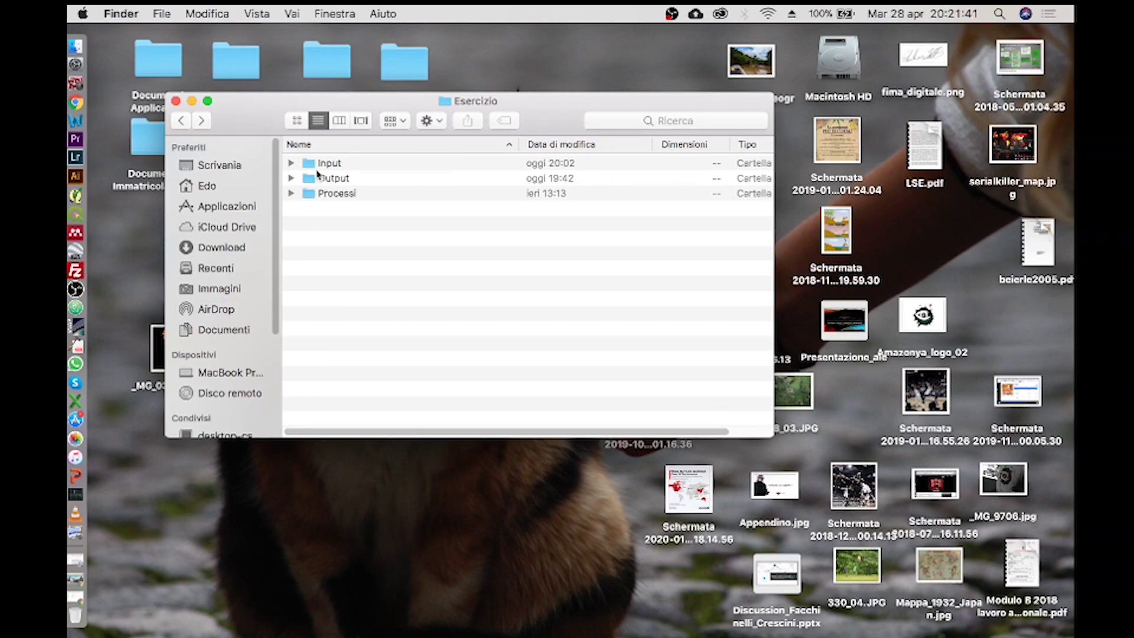
left_click(291, 164)
scroll(361, 251, "down", 5)
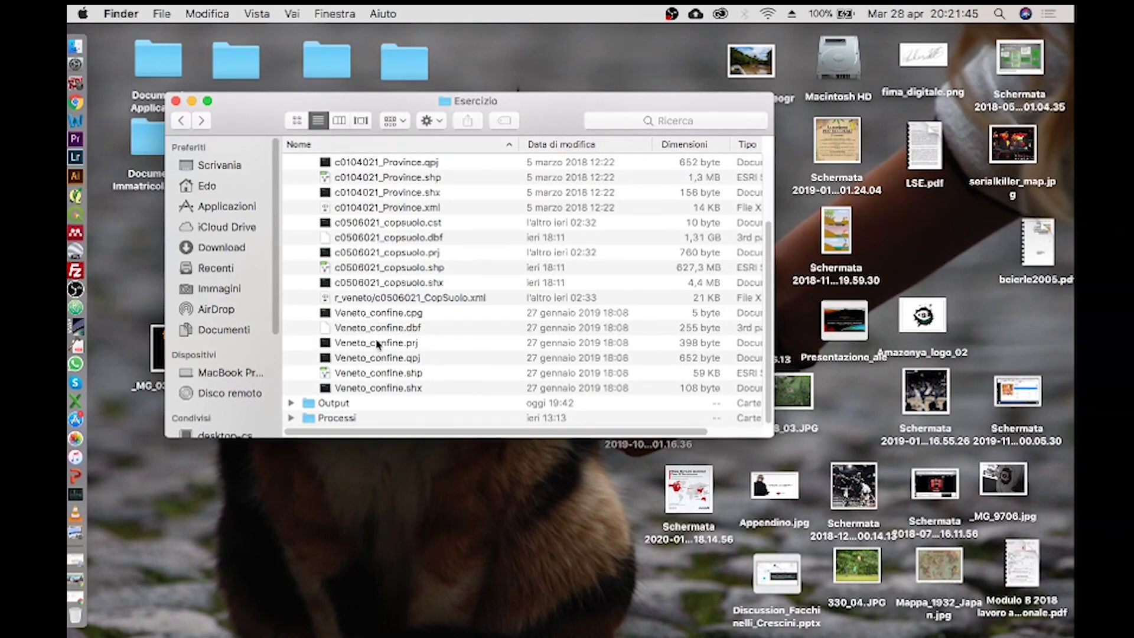
left_click(404, 373)
left_click(409, 345)
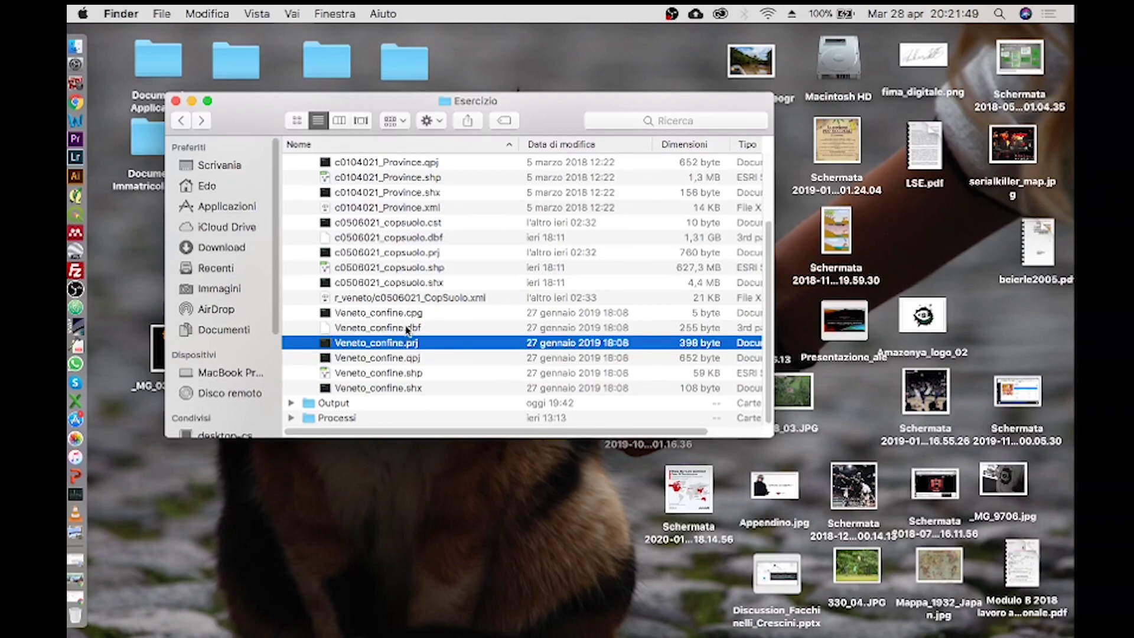
left_click(407, 331)
left_click(417, 390)
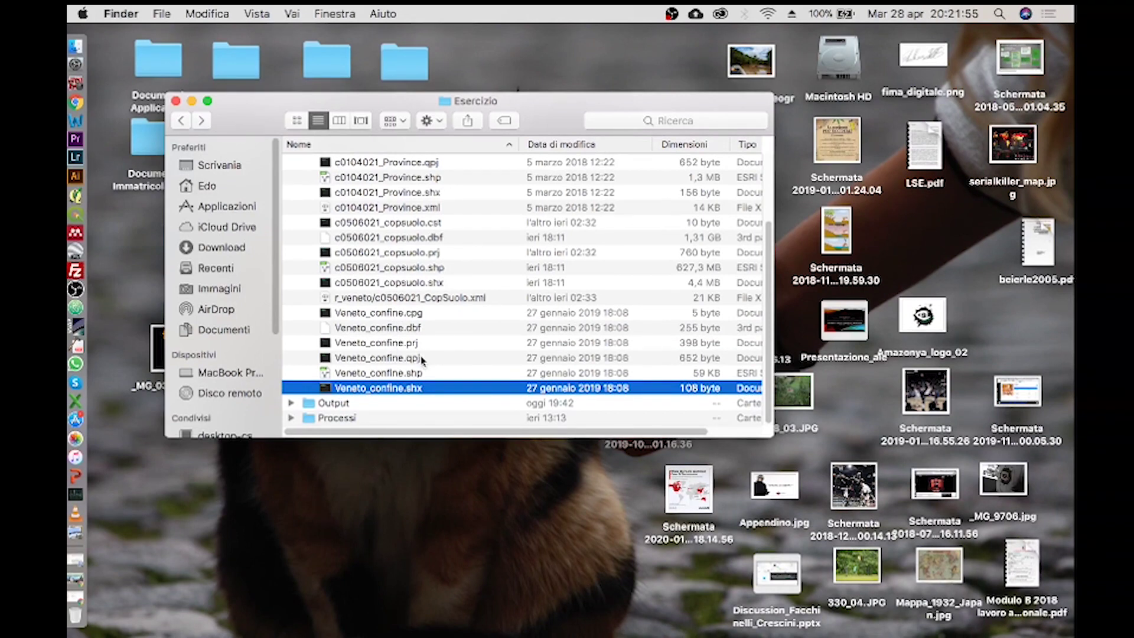
Delete Veneto_confine.dbf from the Input folder and empty the trash
left_click(403, 329)
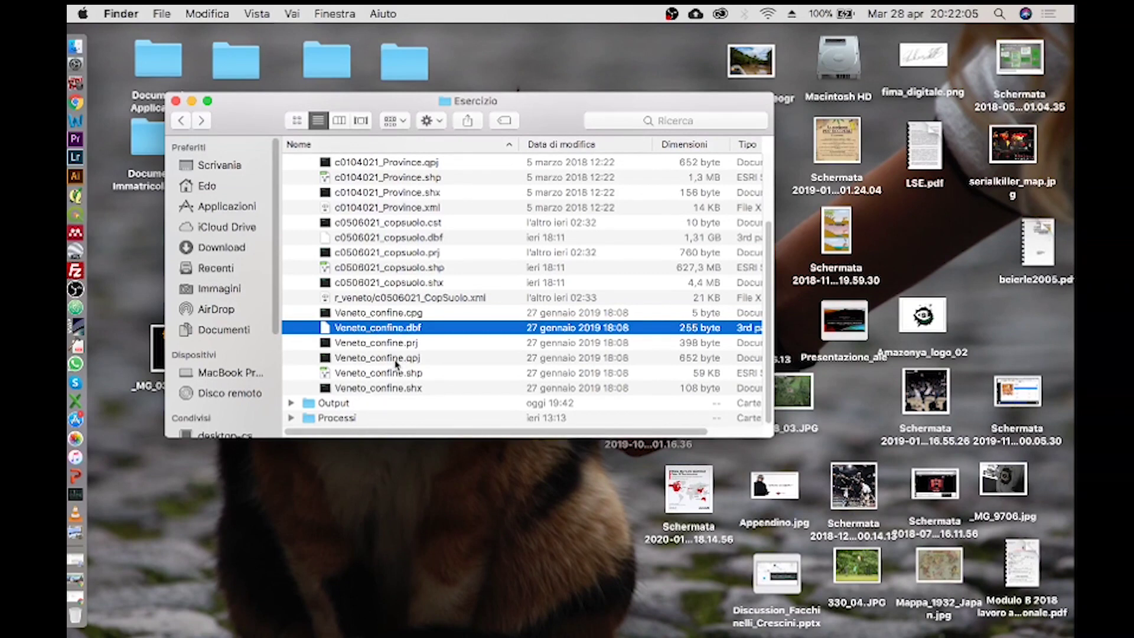
left_click_drag(387, 328, 74, 625)
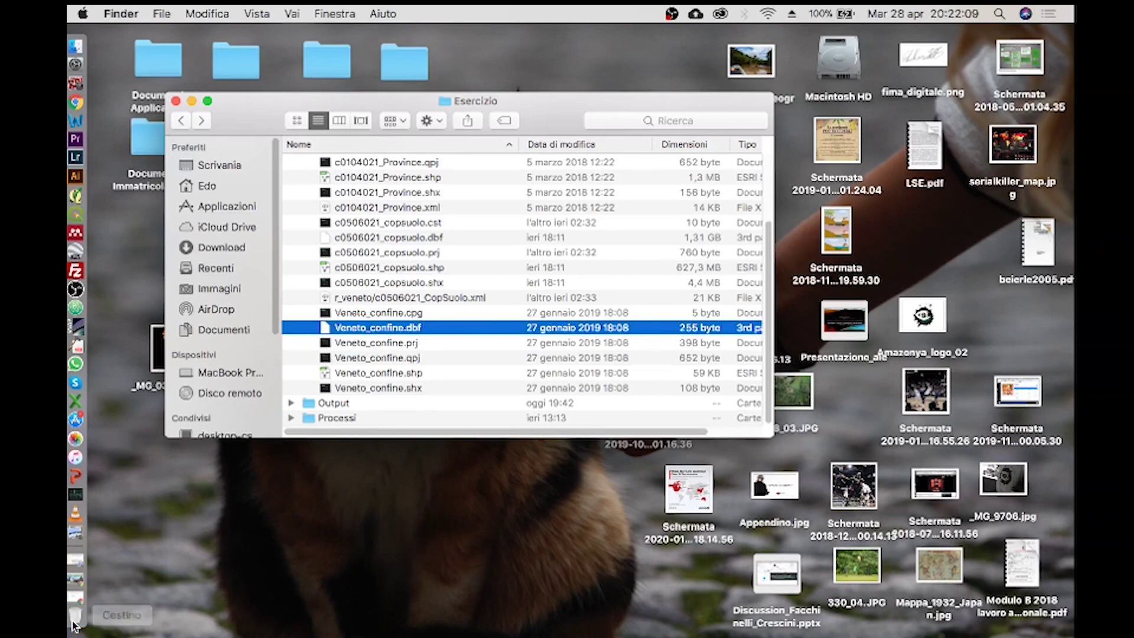
right_click(75, 615)
left_click(155, 614)
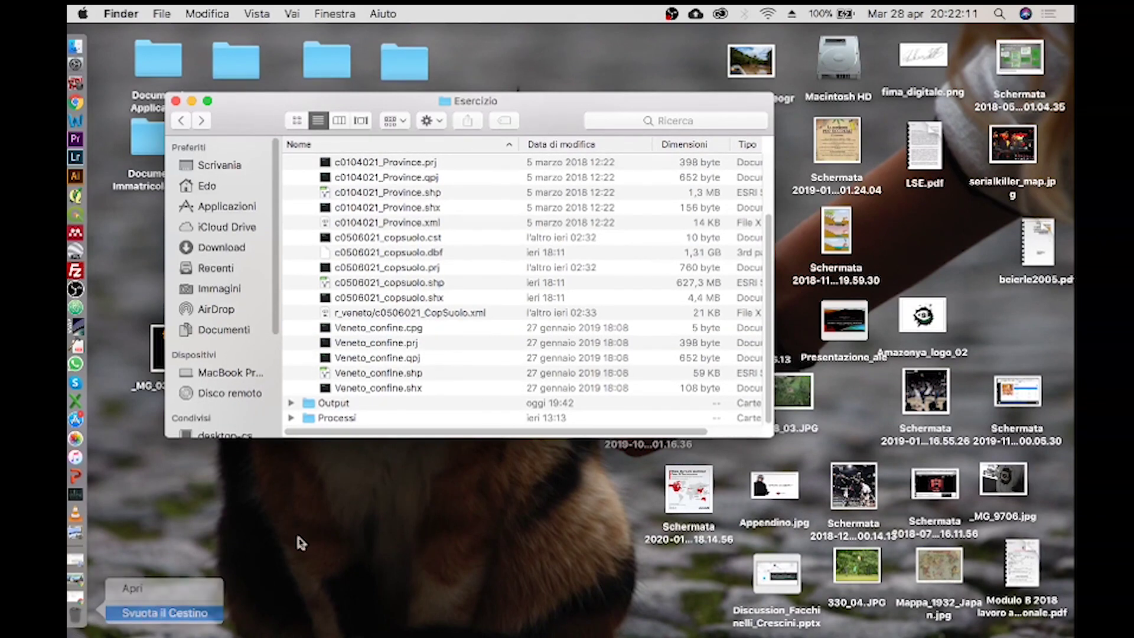
key("Return")
Switch back to QGIS and load Veneto_confine.shp again from the Input folder as a vector layer
key("ctrl+Up")
left_click(573, 59)
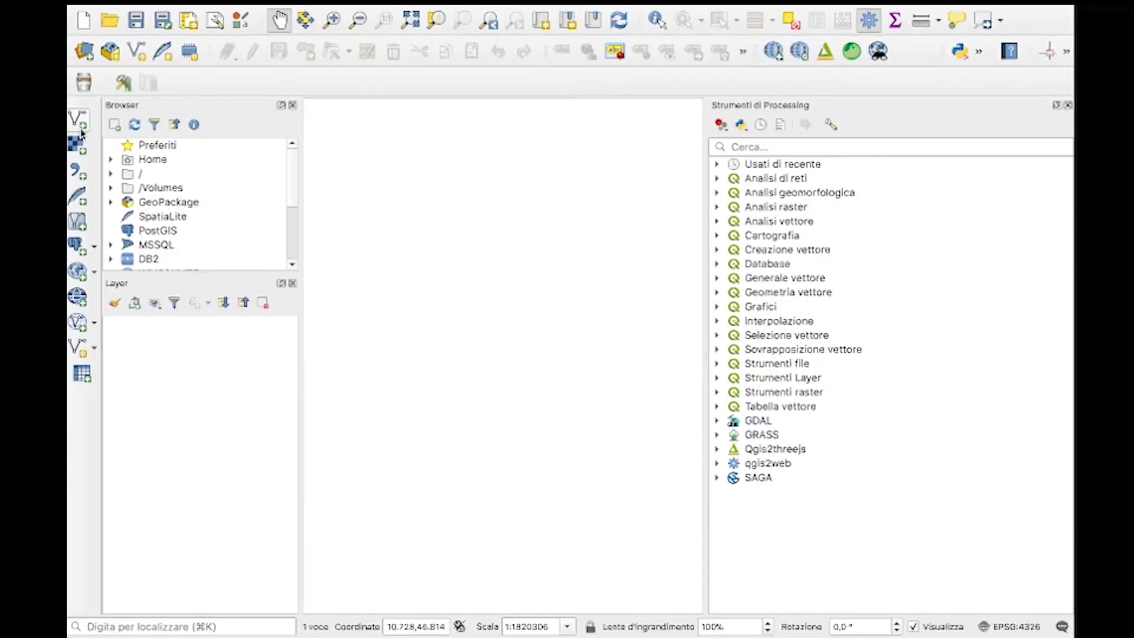
left_click(80, 132)
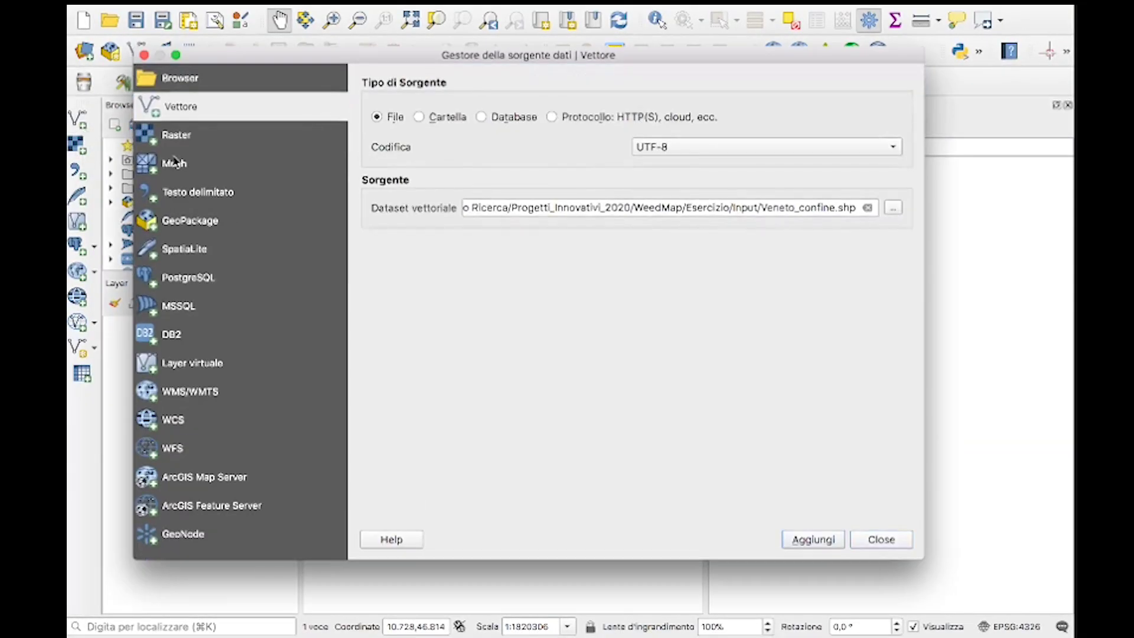
left_click(869, 207)
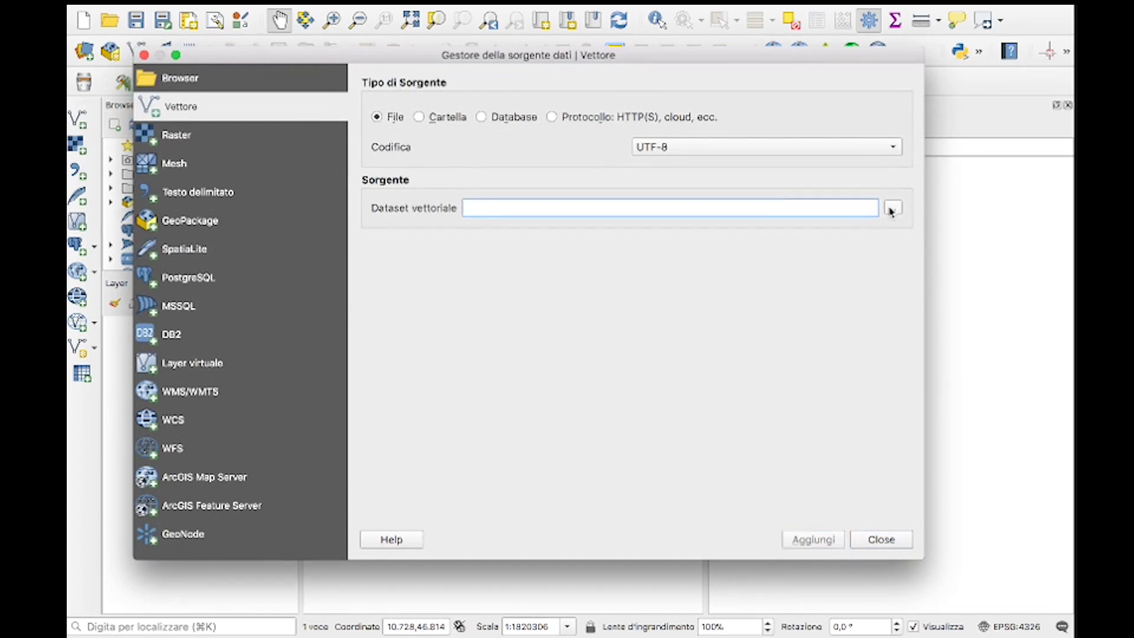
left_click(892, 209)
scroll(625, 302, "down", 5)
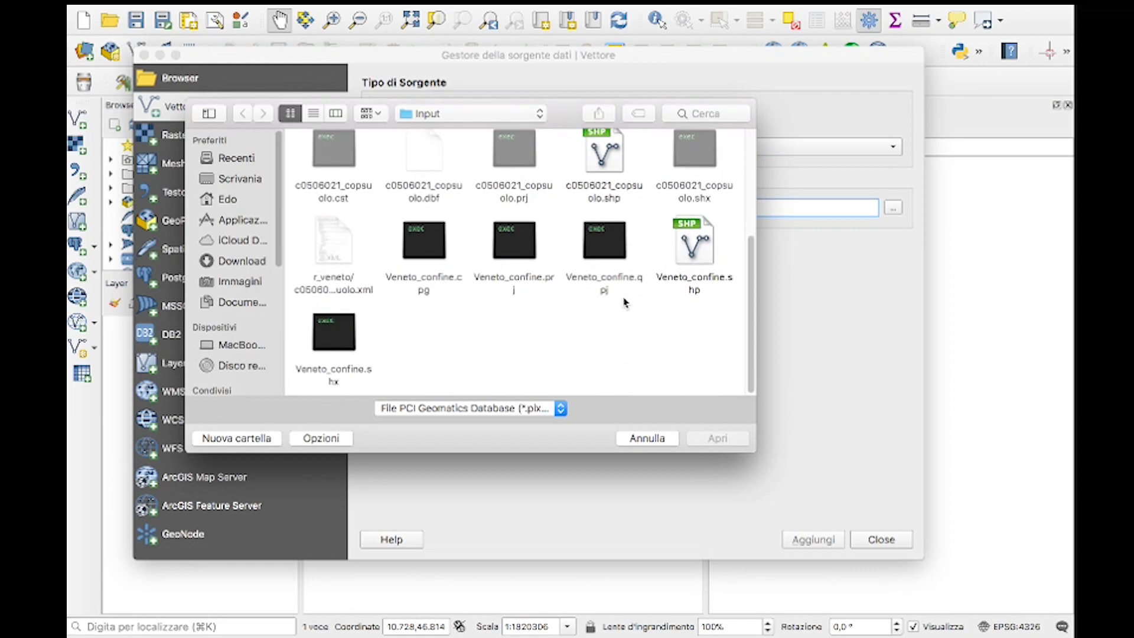
left_click(696, 251)
left_click(717, 446)
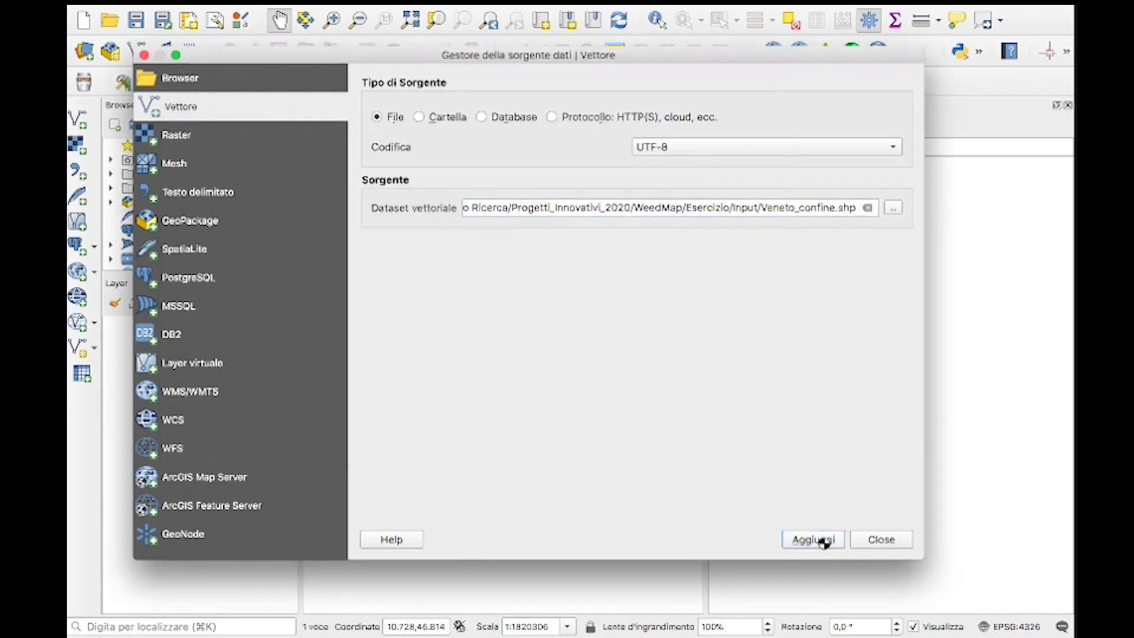
left_click(881, 541)
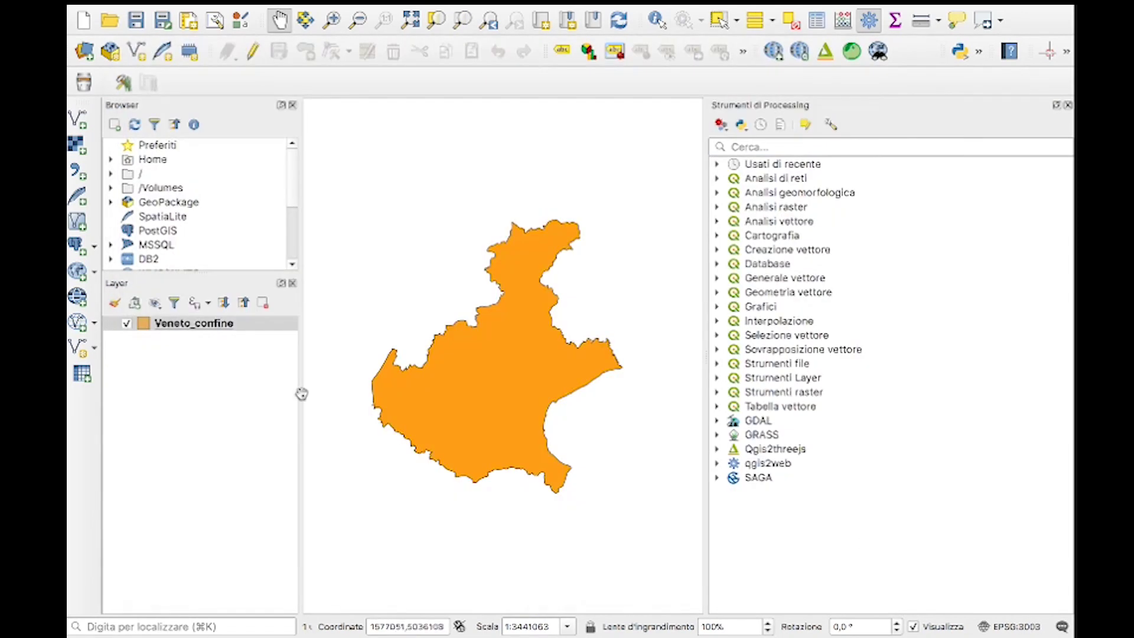
Open the attribute table of the Veneto_confine layer, examine its contents, and close it
right_click(237, 323)
left_click(174, 356)
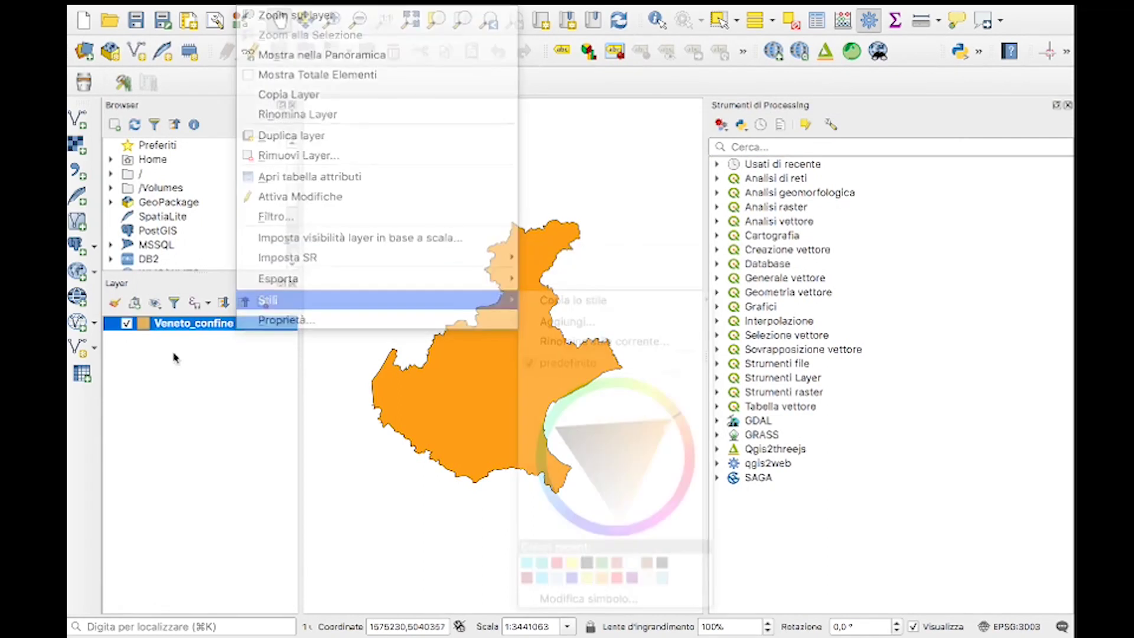
right_click(182, 331)
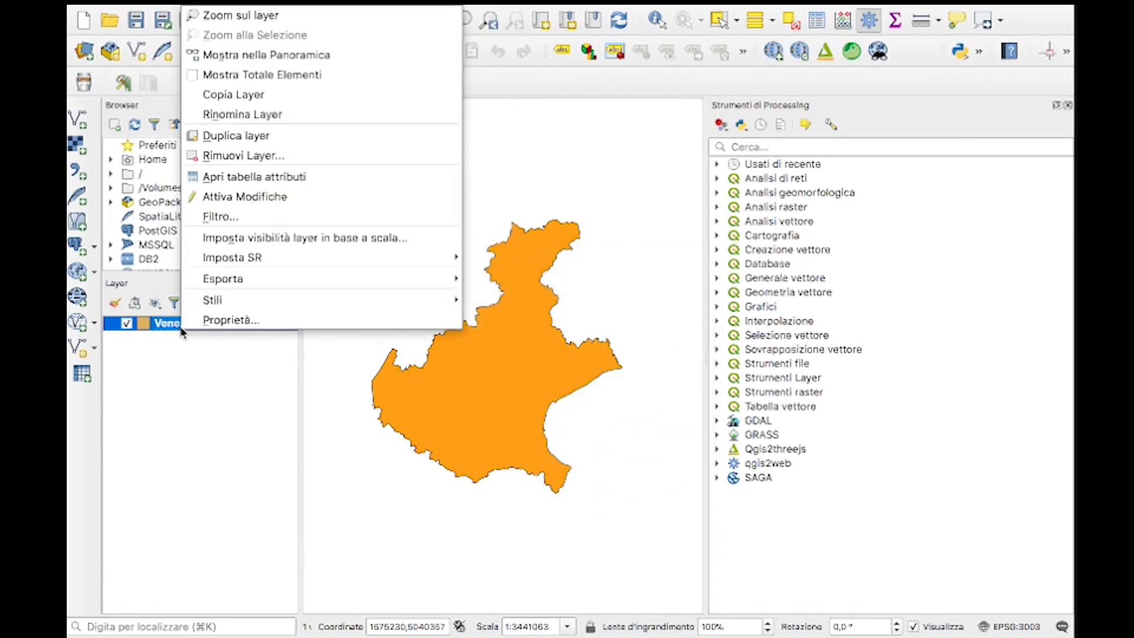
left_click(246, 179)
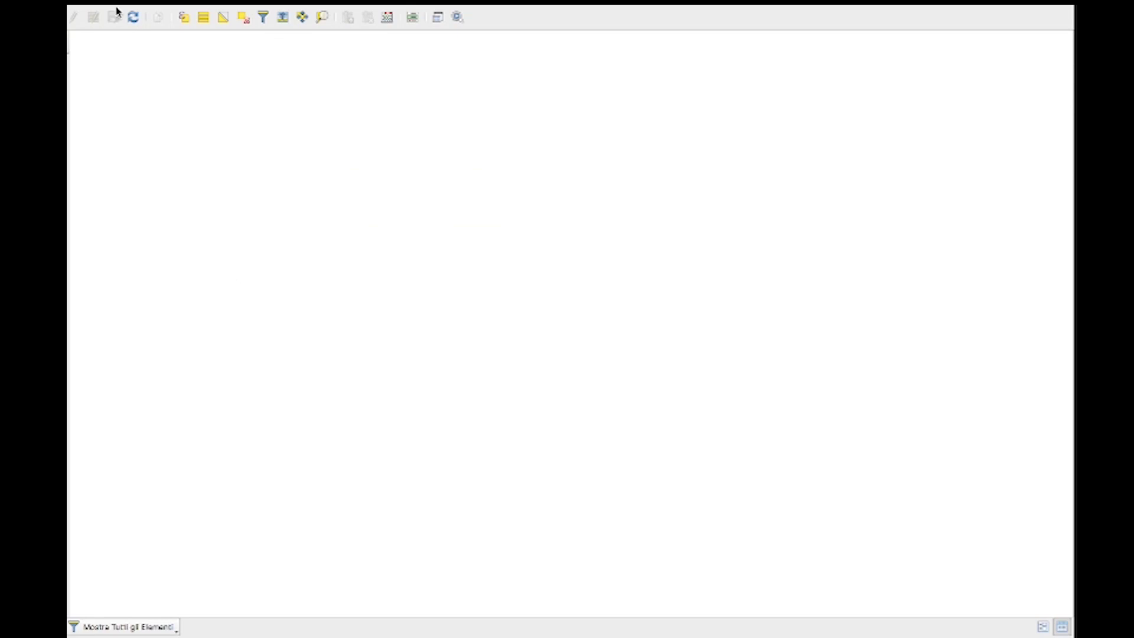
mouse_move(119, 12)
left_click(73, 32)
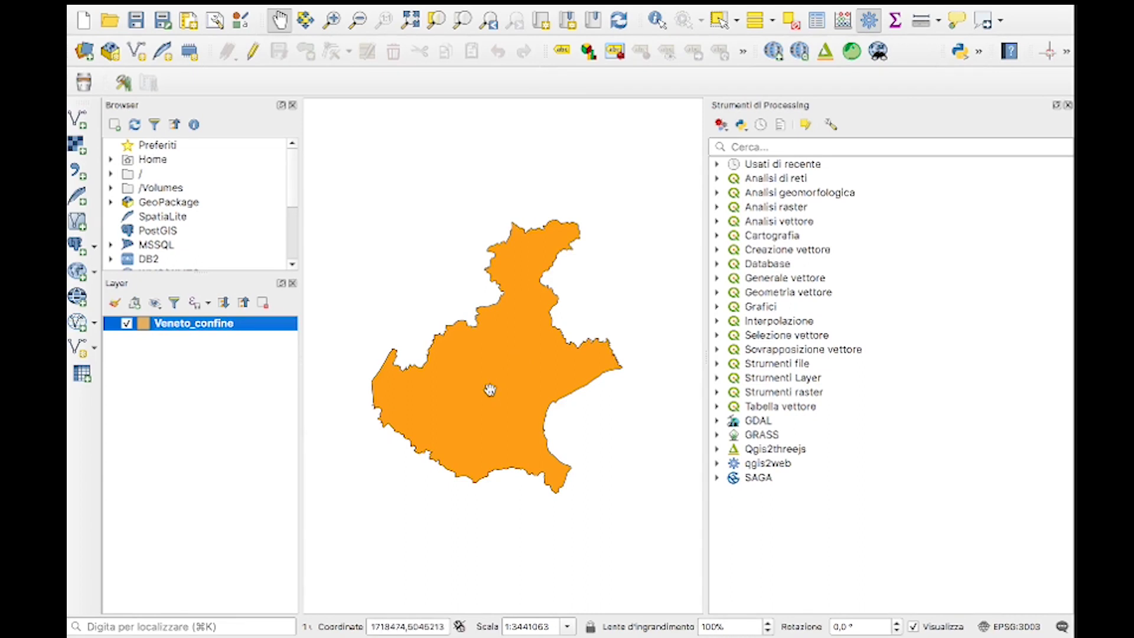
Remove the Veneto_confine layer from the project
left_click_drag(481, 392, 498, 378)
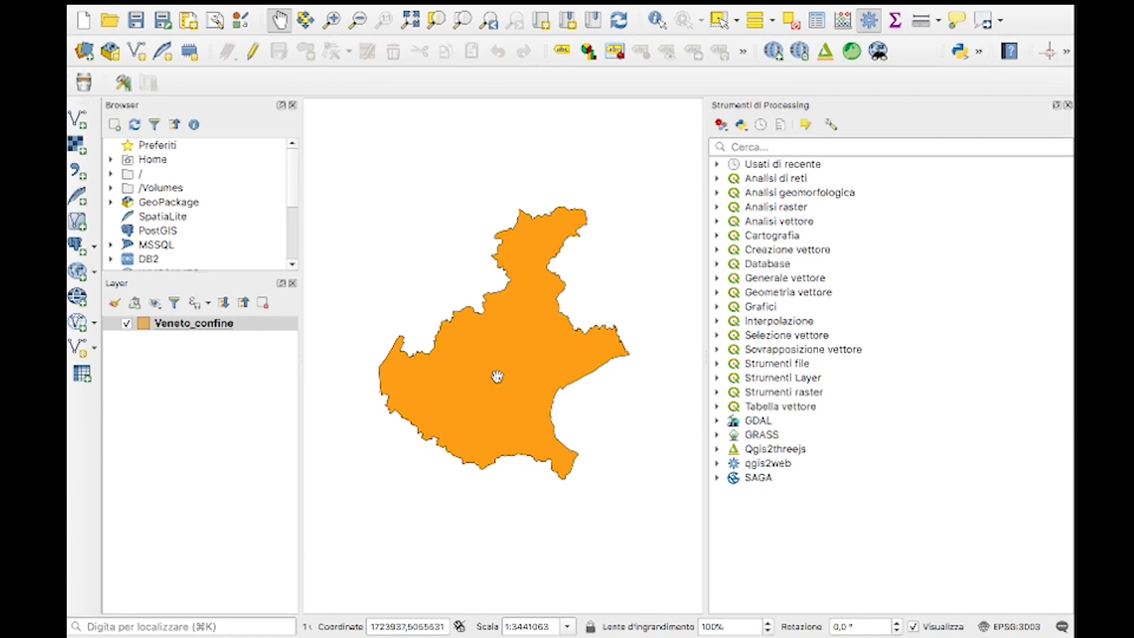
left_click(264, 303)
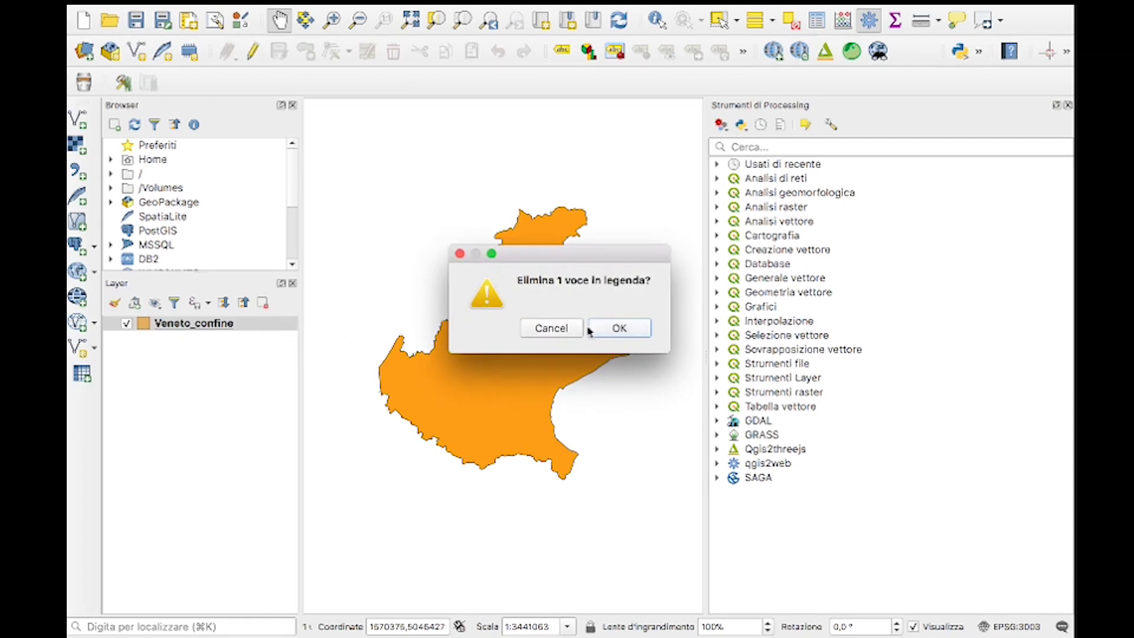
left_click(605, 332)
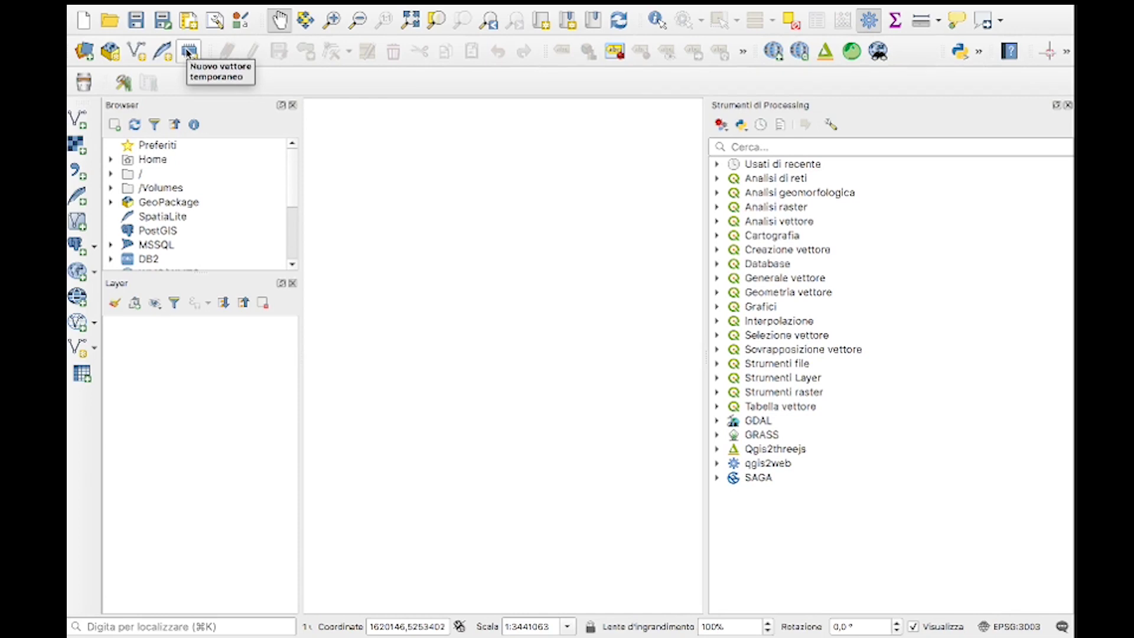
left_click(188, 52)
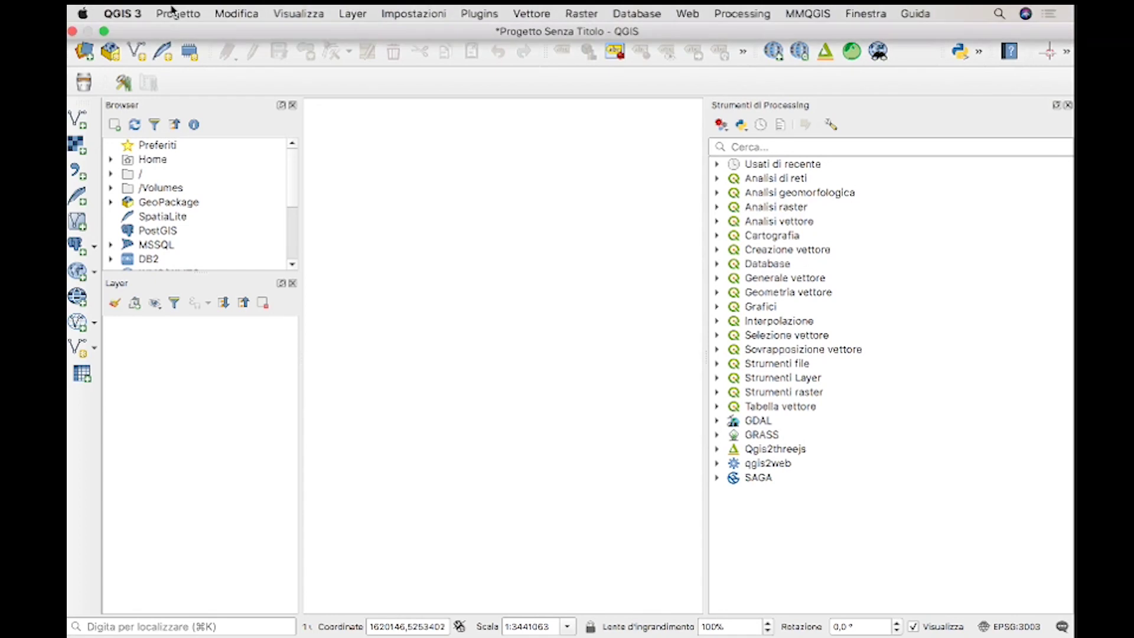
left_click(172, 12)
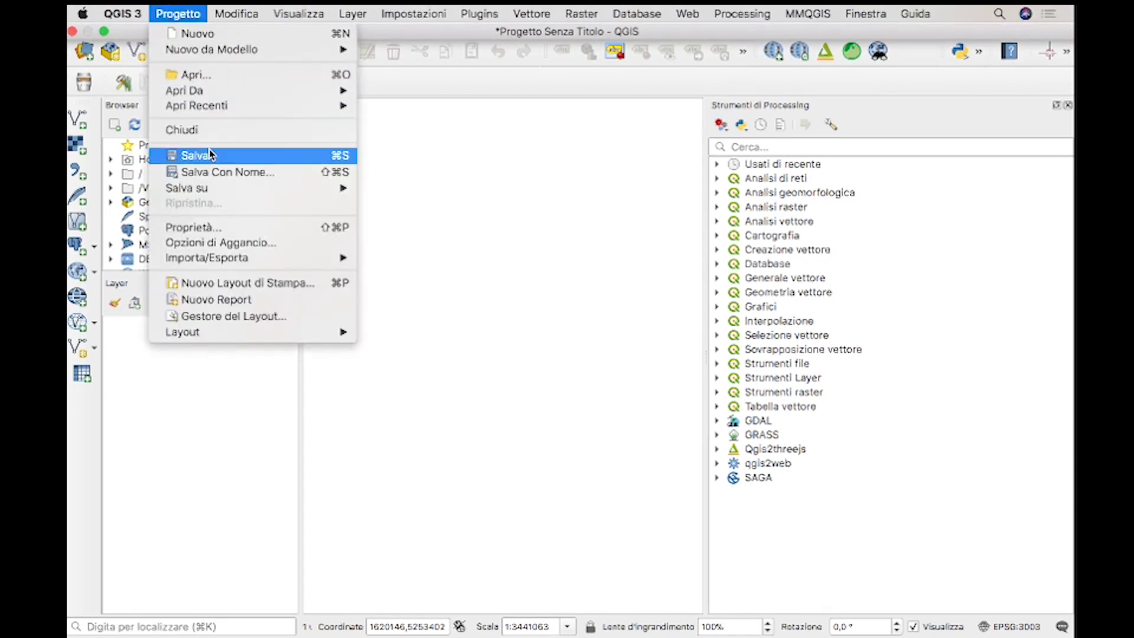
left_click(217, 172)
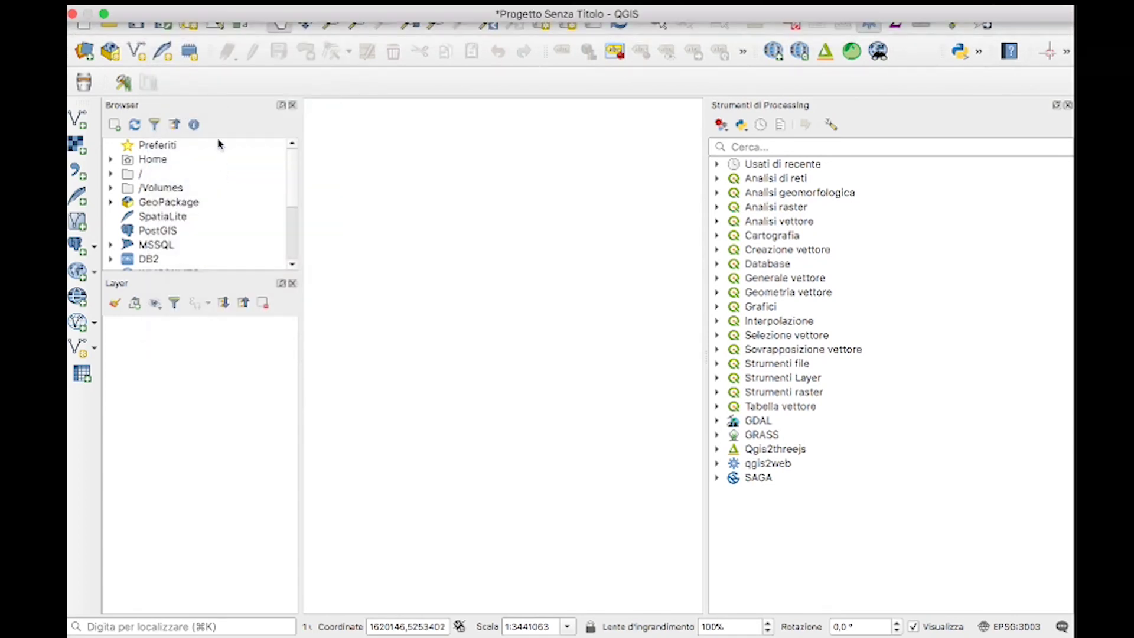
left_click(825, 435)
Start saving the project under a new name, choosing the Output folder and the QGIS (*.qgs) file format
mouse_move(523, 8)
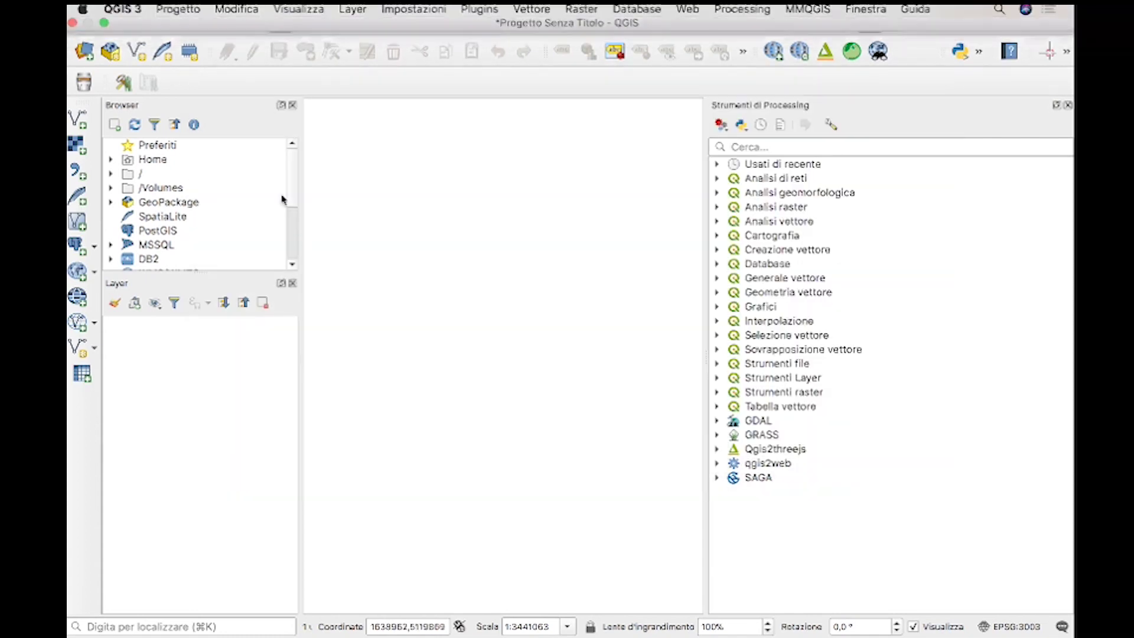
left_click(174, 12)
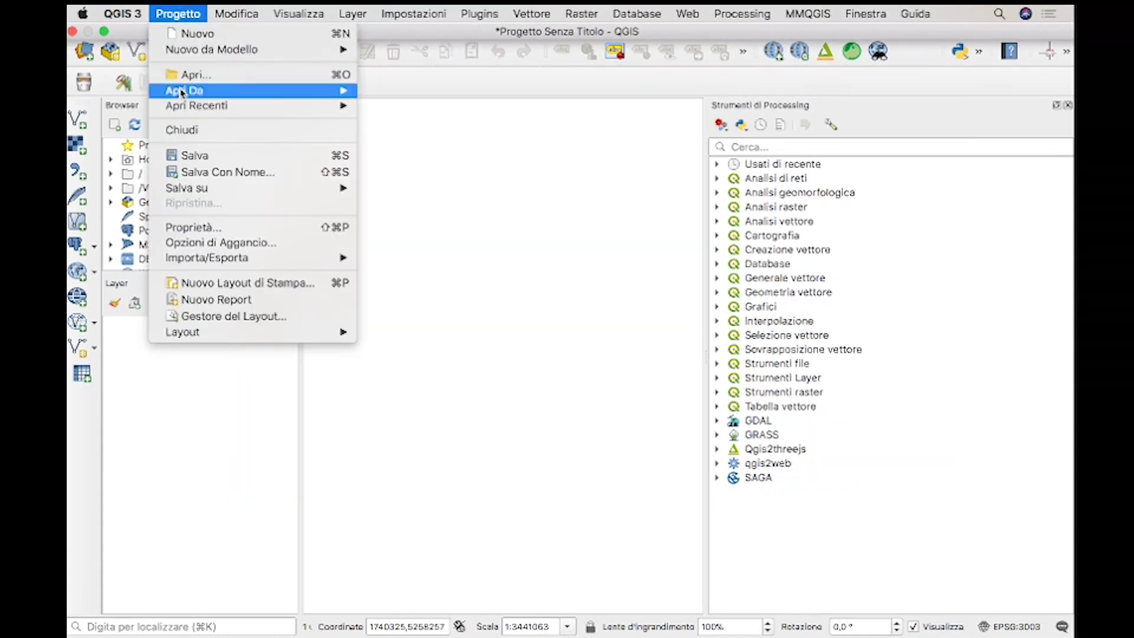
left_click(227, 172)
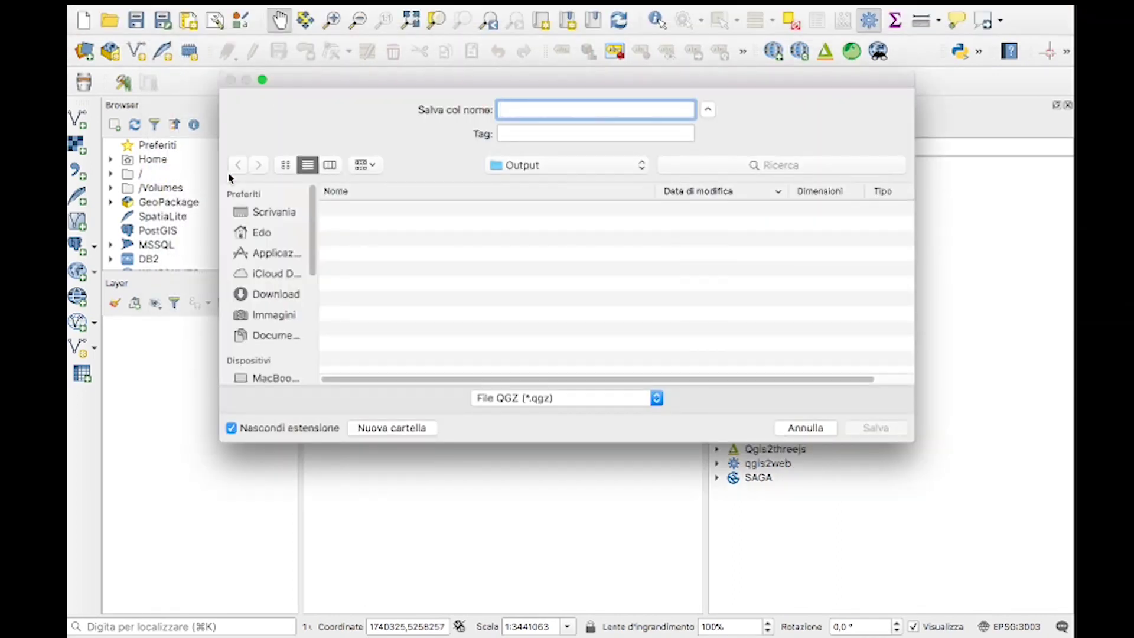
left_click(544, 174)
left_click(543, 177)
double_click(430, 227)
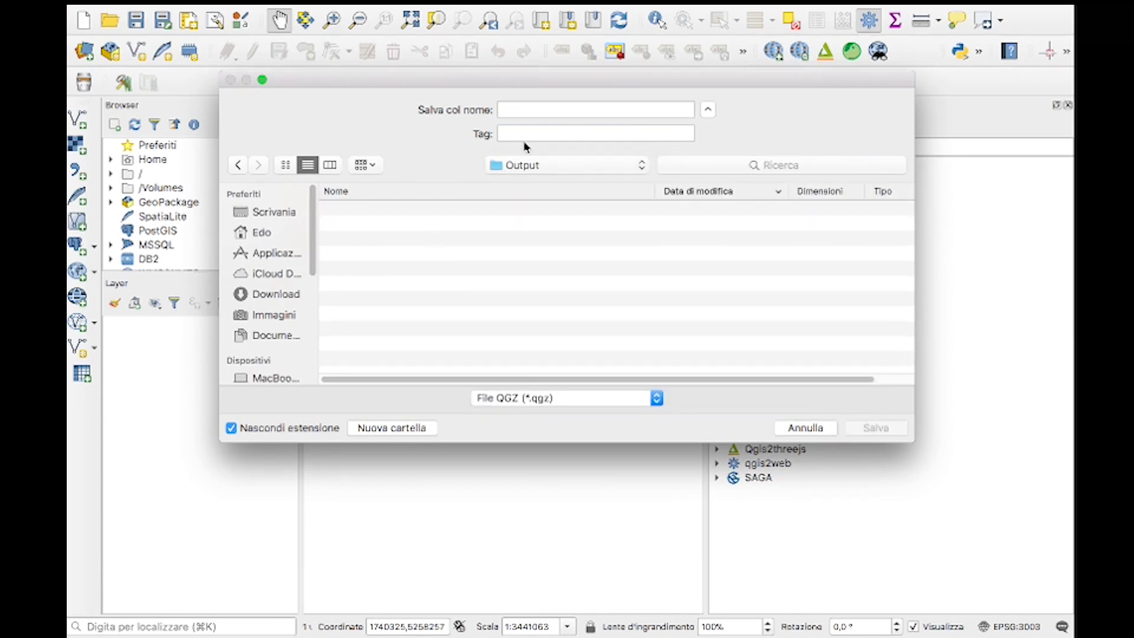
left_click(630, 398)
left_click(630, 412)
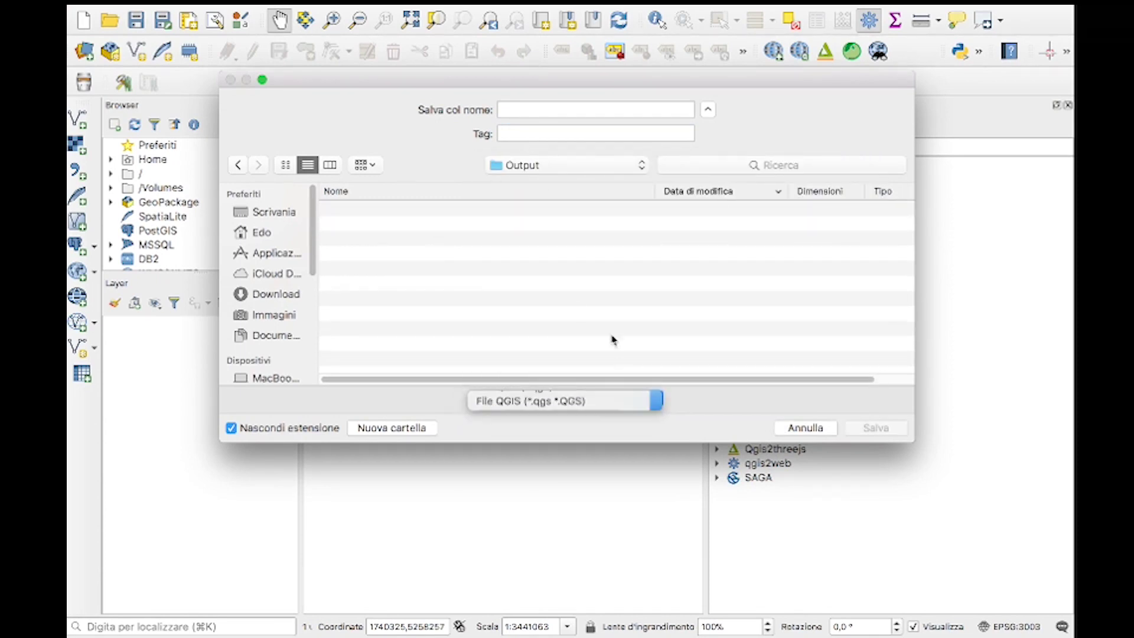
Name the project file Lezione_weedmap and save it, and then save the project once more in the same file
left_click(554, 110)
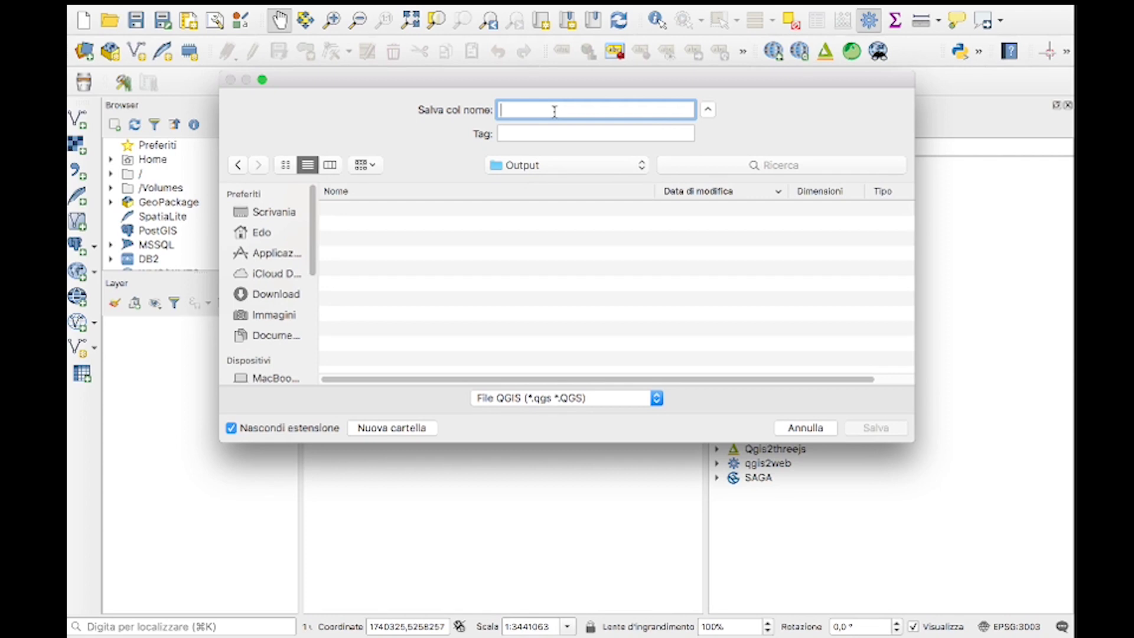
type("Le")
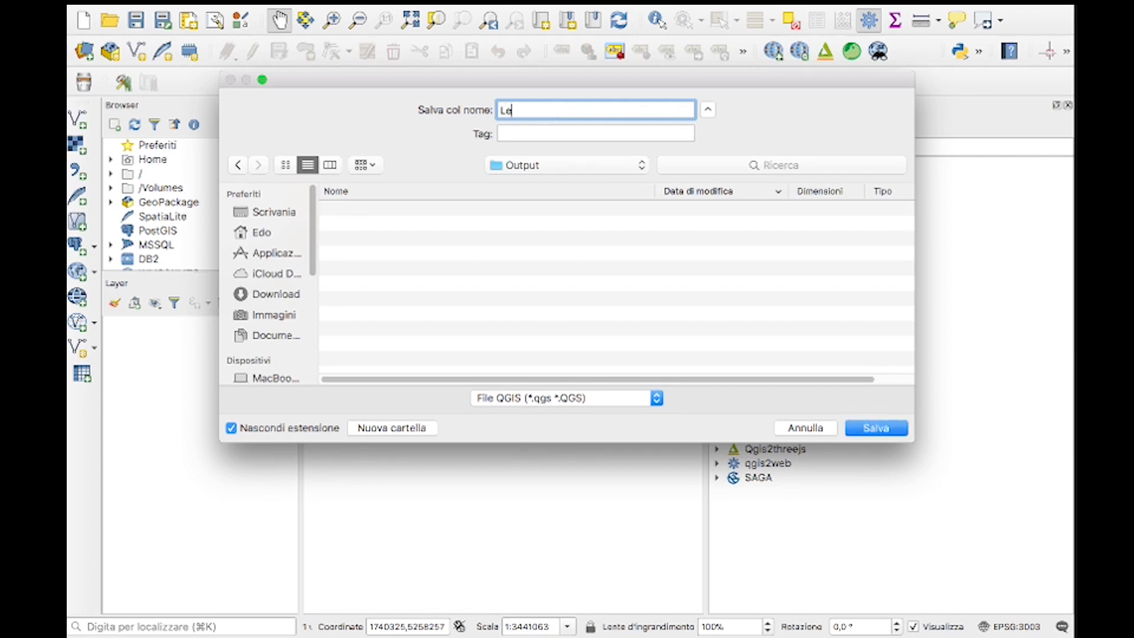
type("zione_weedpmap")
key("Return")
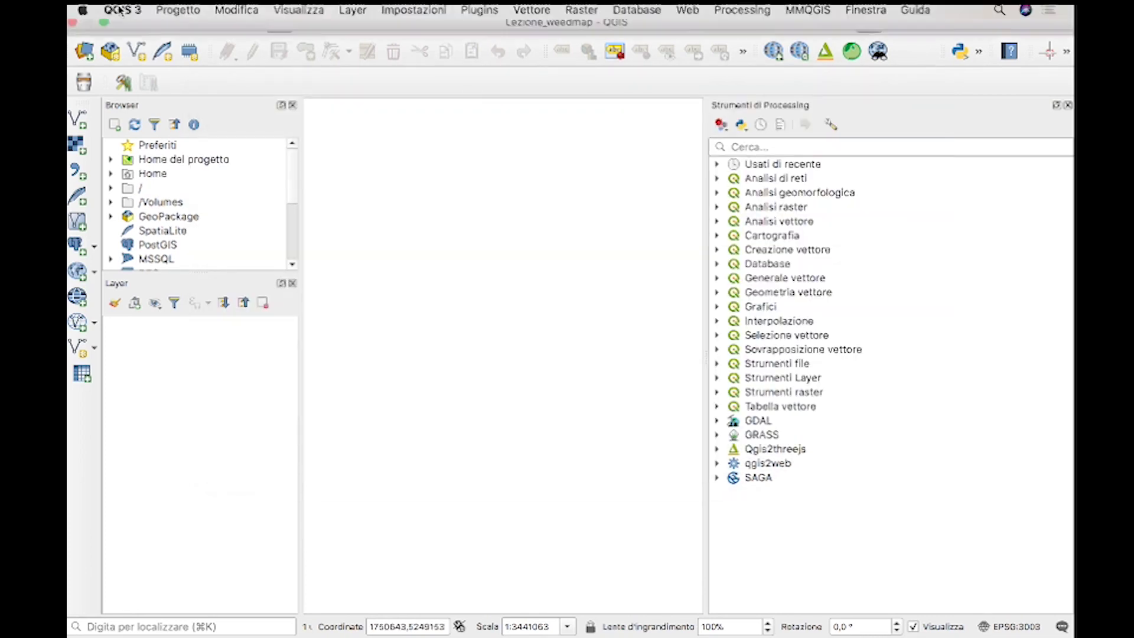
left_click(158, 11)
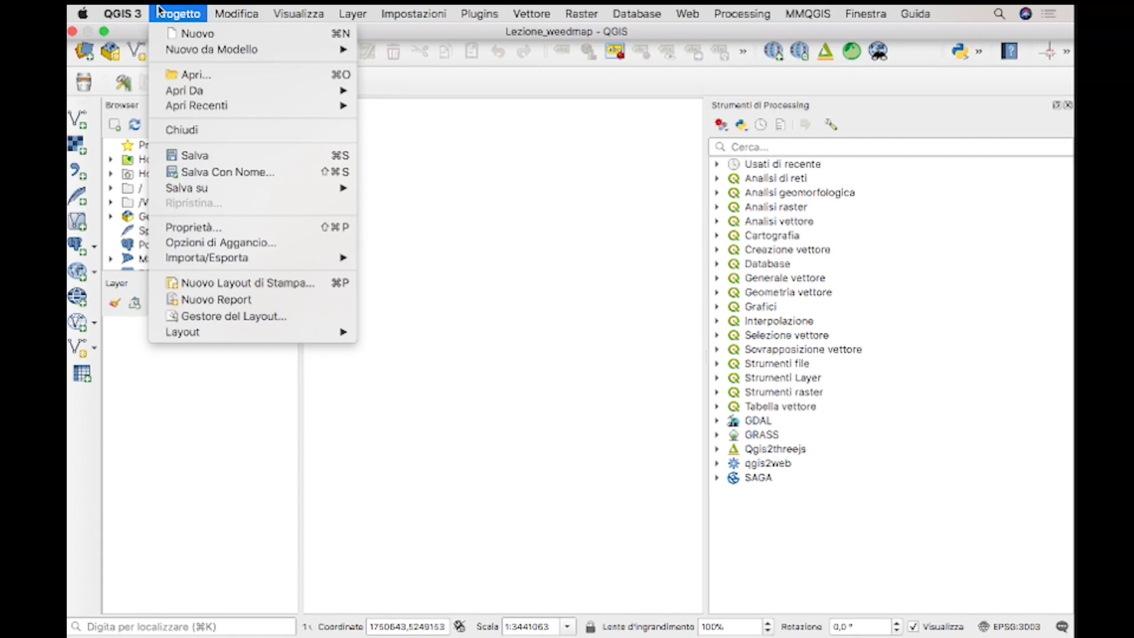
left_click(177, 155)
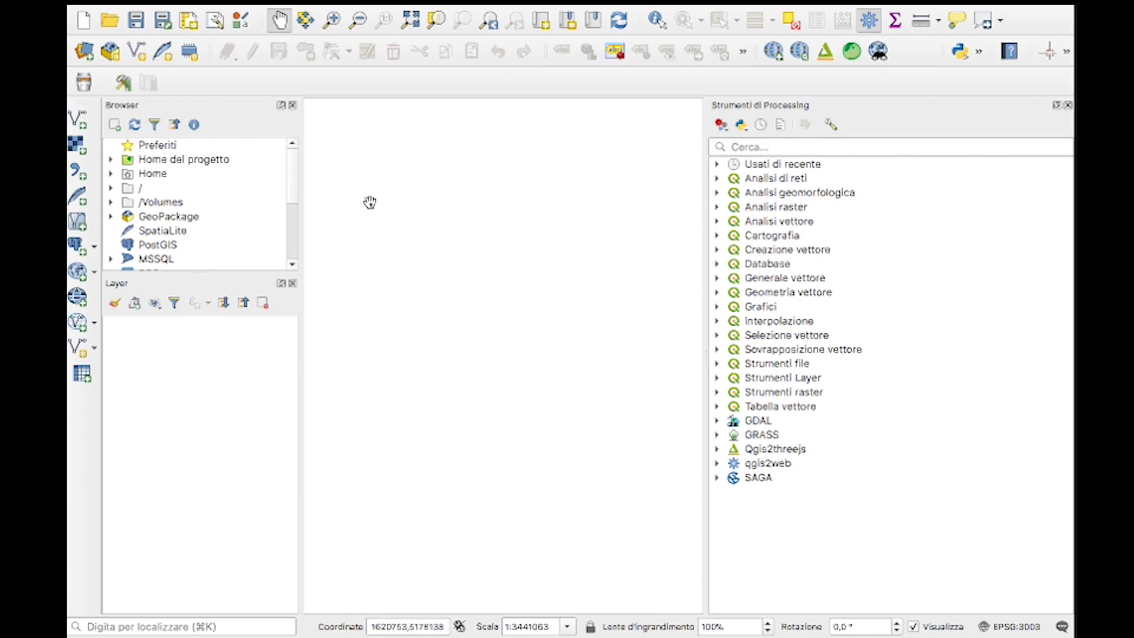
Load c0104021_Province.shp from the Input folder as a vector layer, replacing the previous dataset path in the Data Source Manager
mouse_move(624, 12)
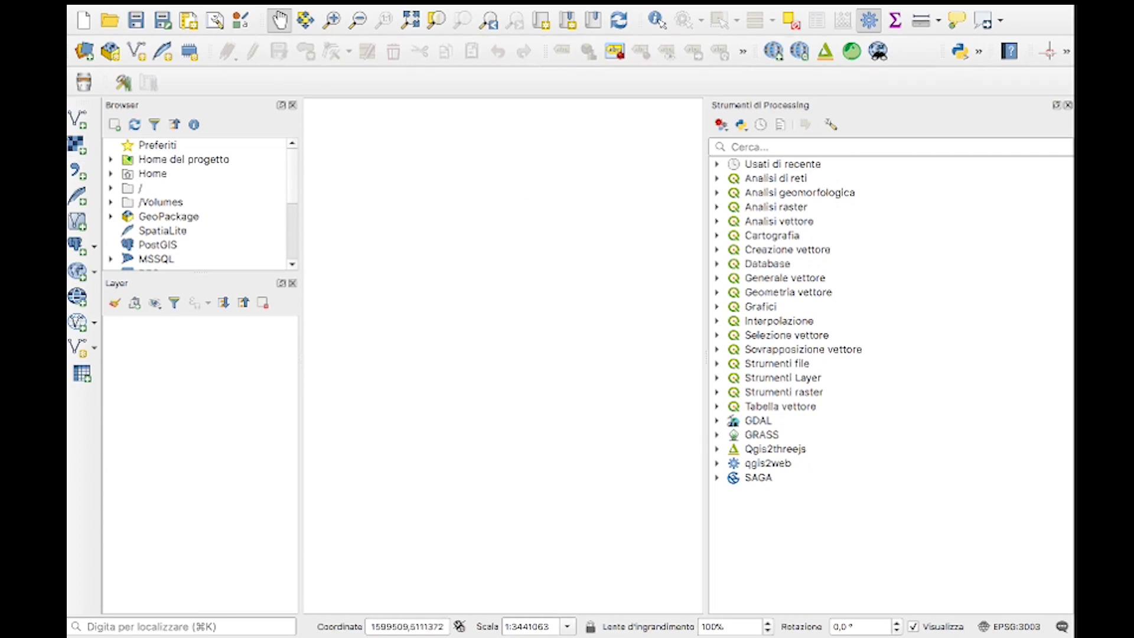
left_click(85, 52)
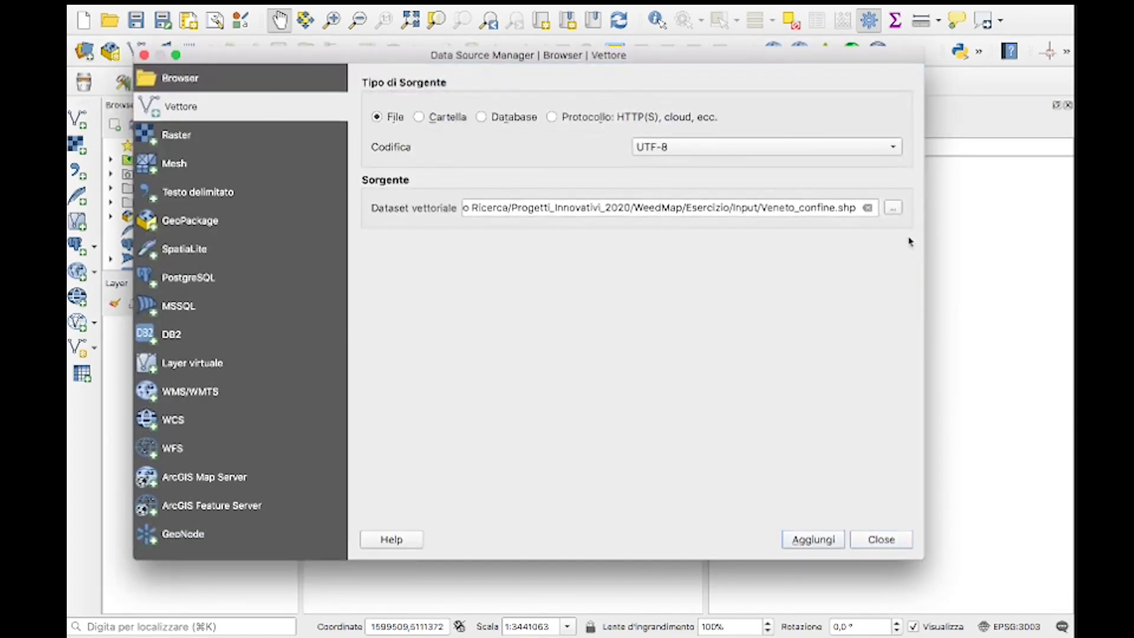
left_click(867, 208)
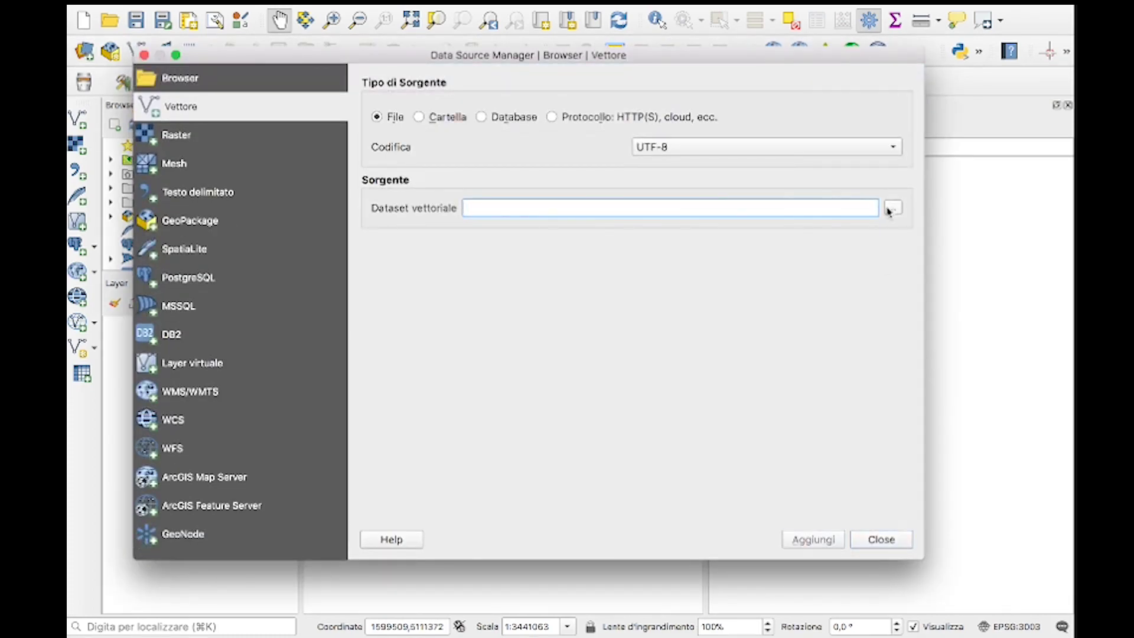
left_click(892, 208)
left_click(525, 254)
scroll(526, 254, "down", 1)
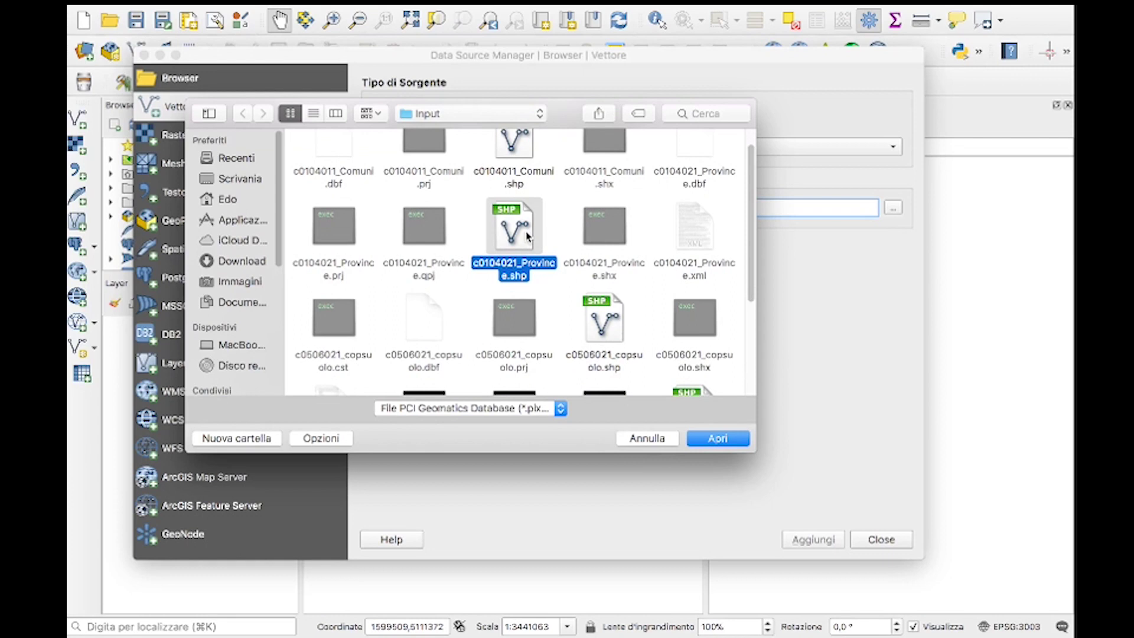
left_click(738, 439)
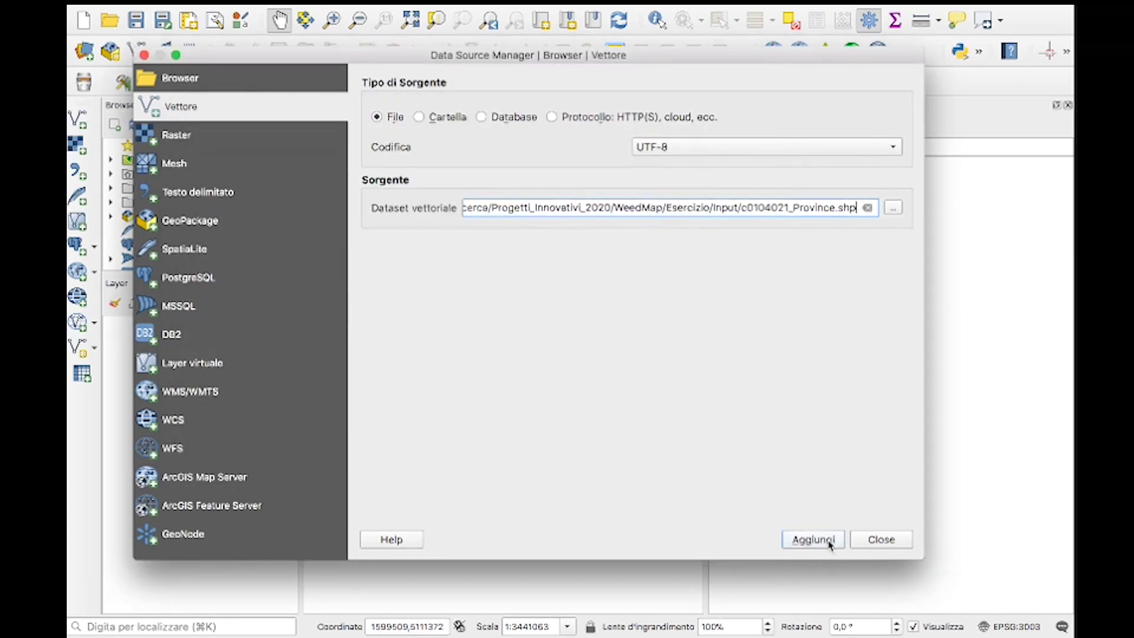
left_click(814, 540)
left_click(883, 540)
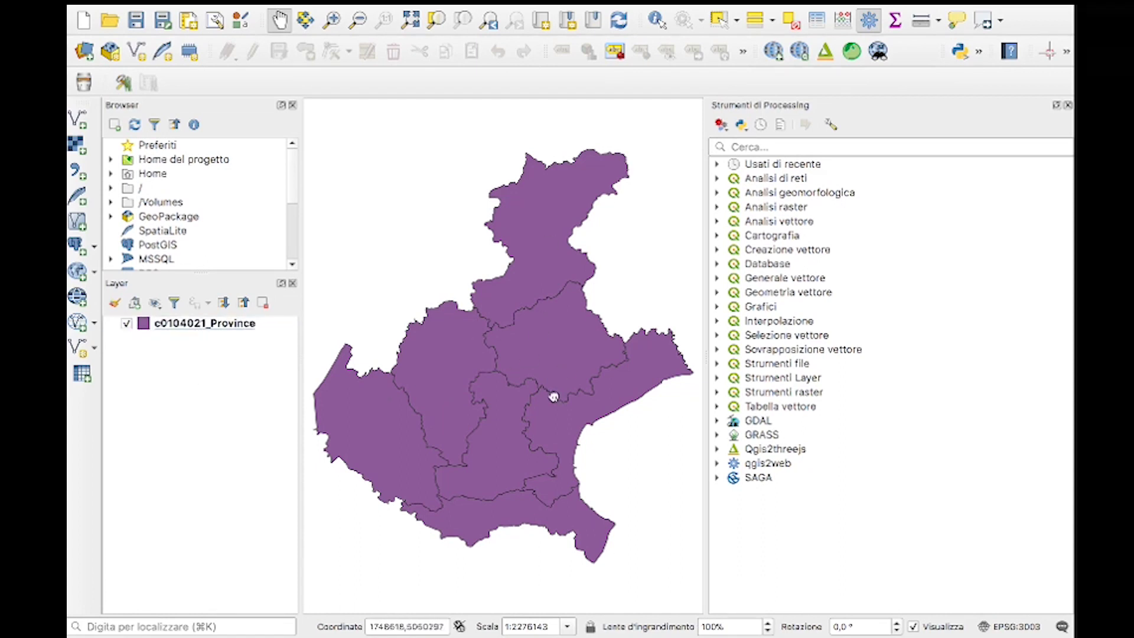
Filter the c0104021_Province layer with the expression "PROVINCIA" = 'PD', using the field's sample values
left_click_drag(548, 394, 569, 375)
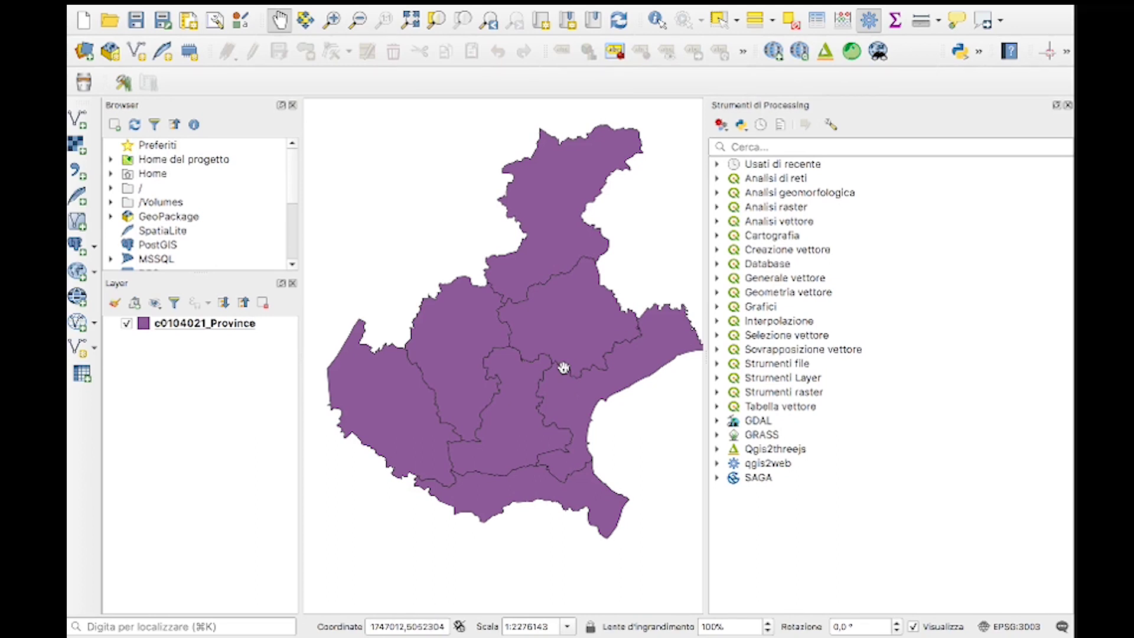
left_click(241, 328)
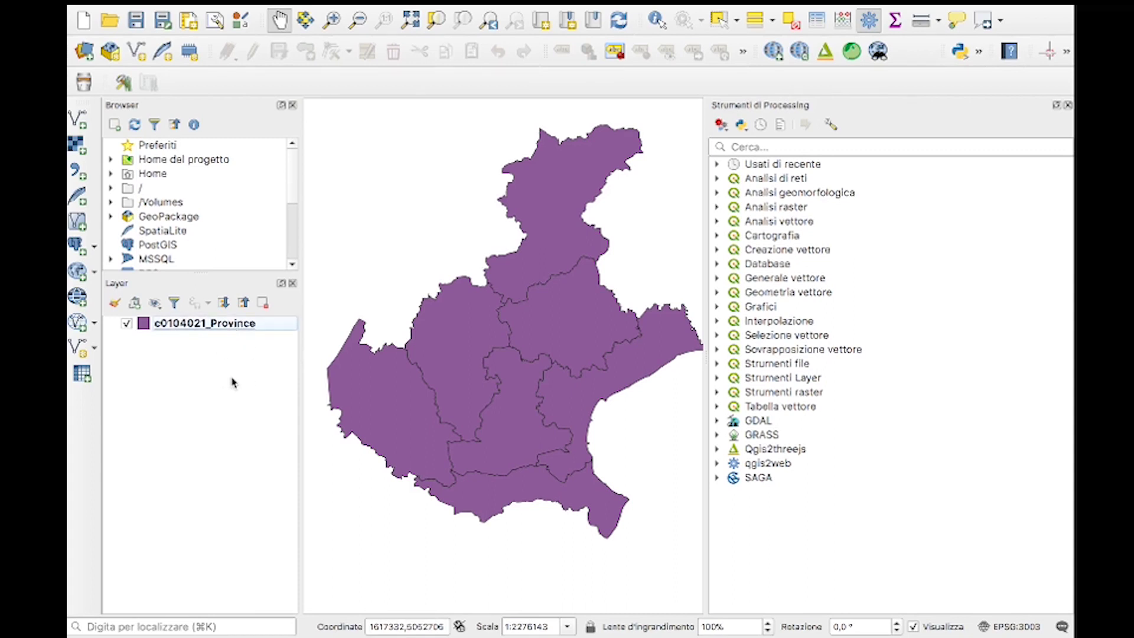
right_click(238, 326)
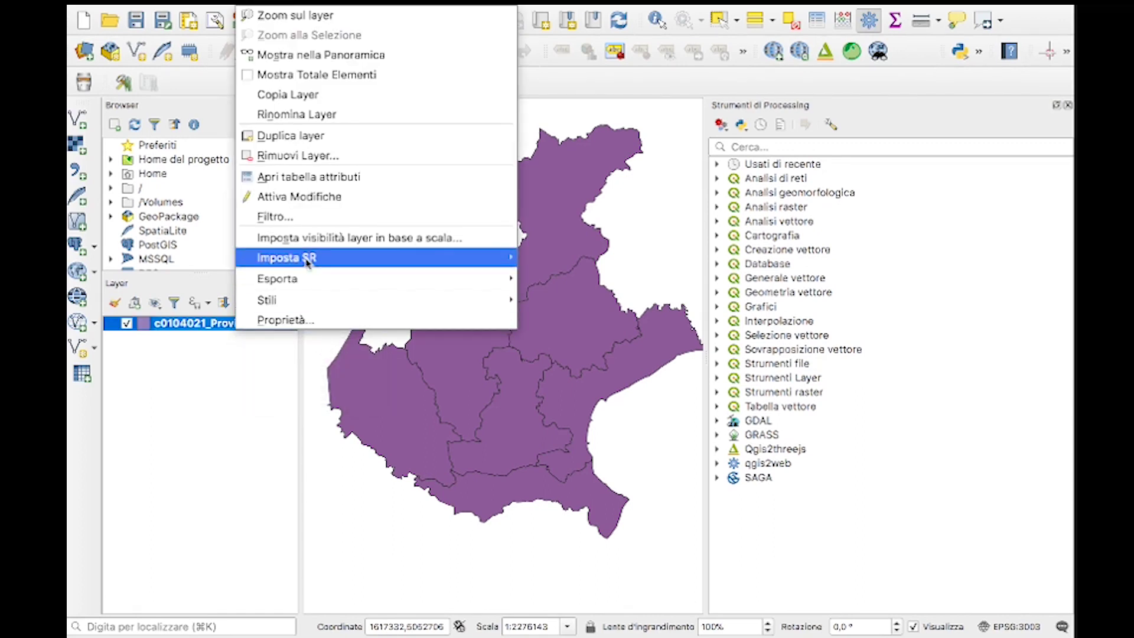
left_click(290, 220)
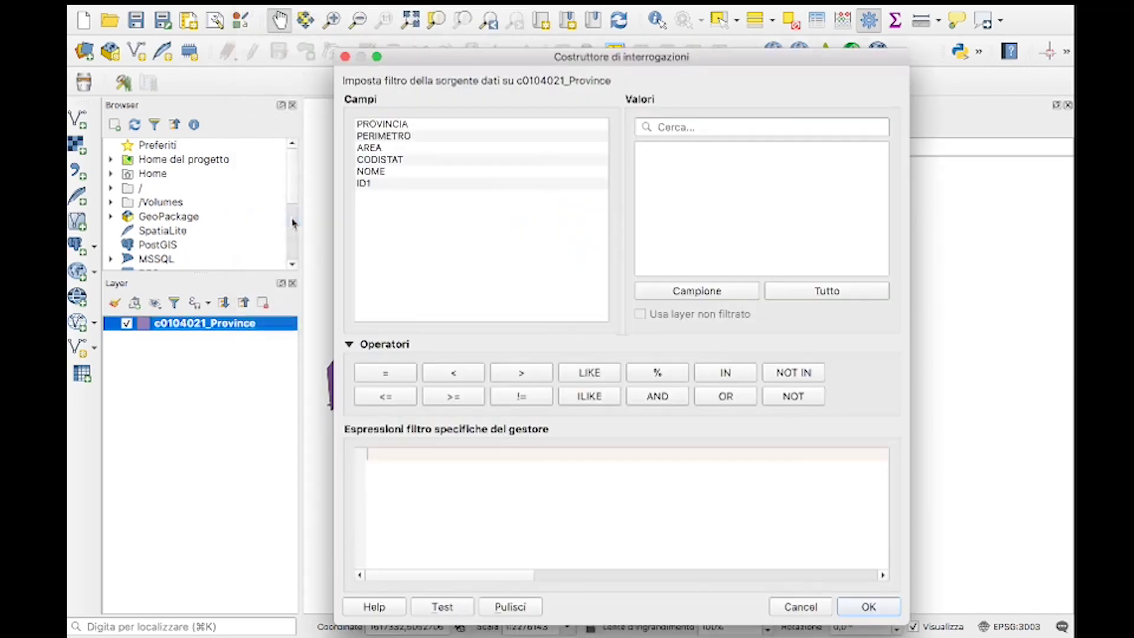
double_click(411, 126)
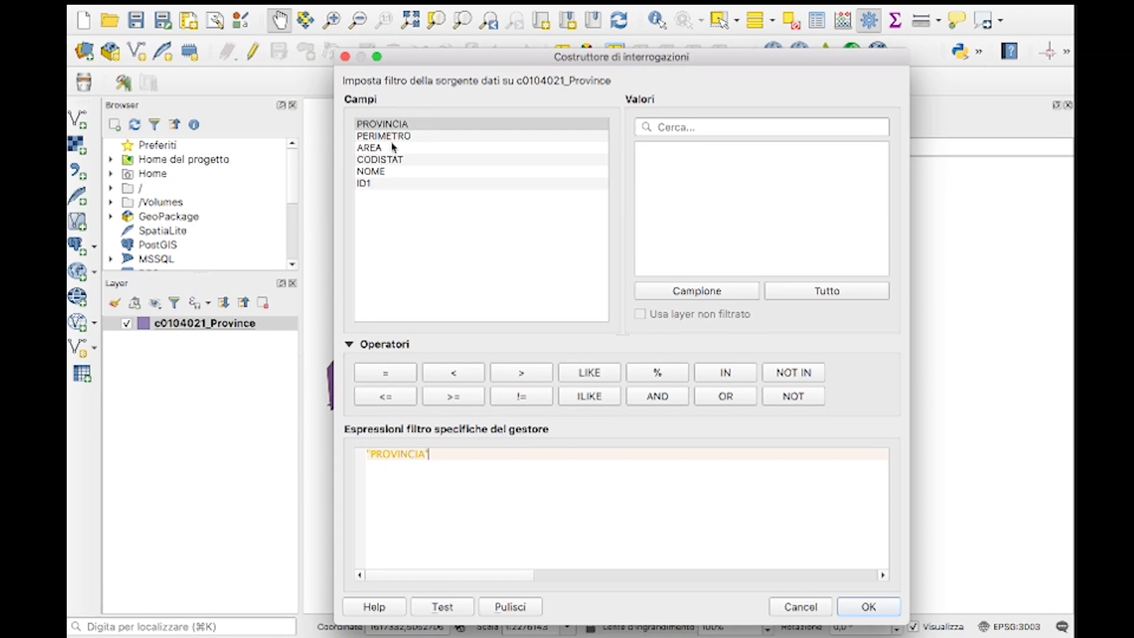
left_click(703, 294)
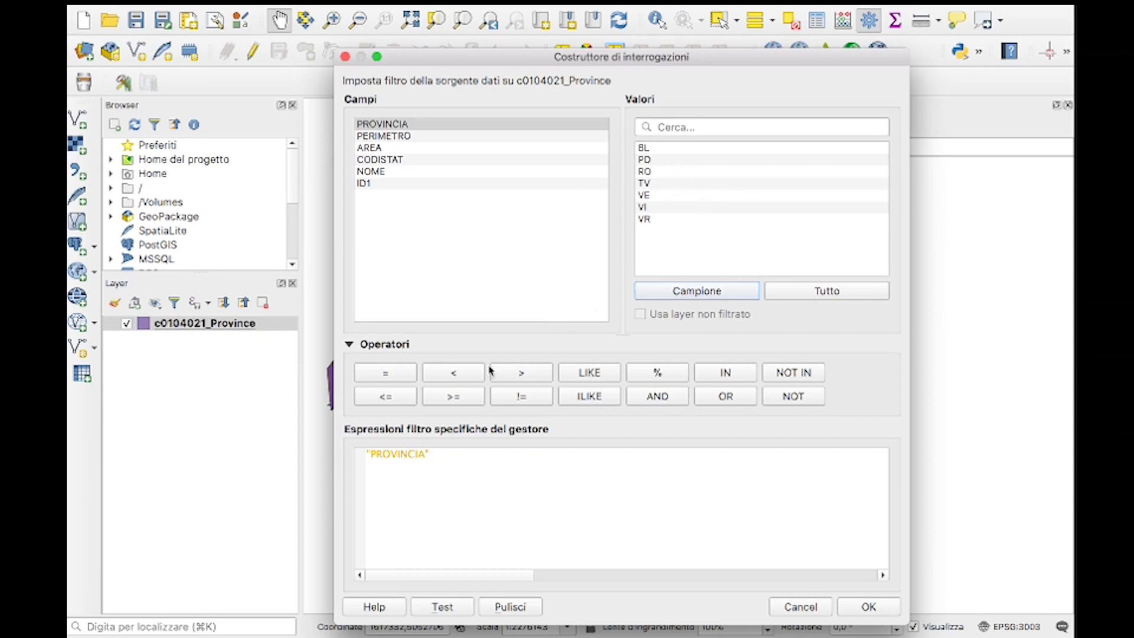
left_click(390, 376)
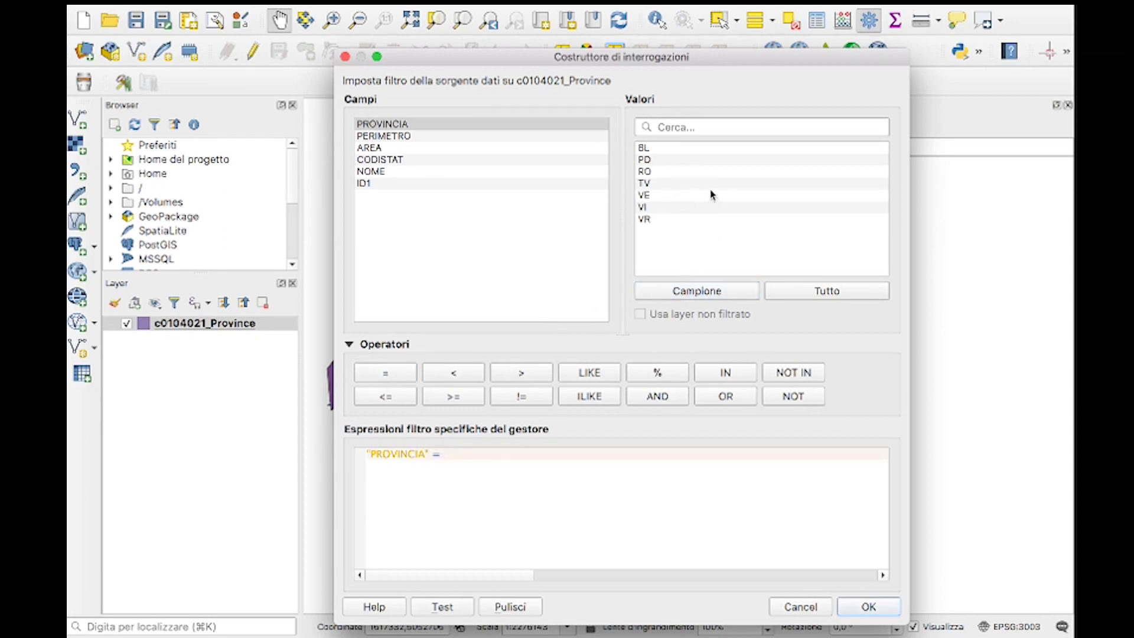
double_click(683, 163)
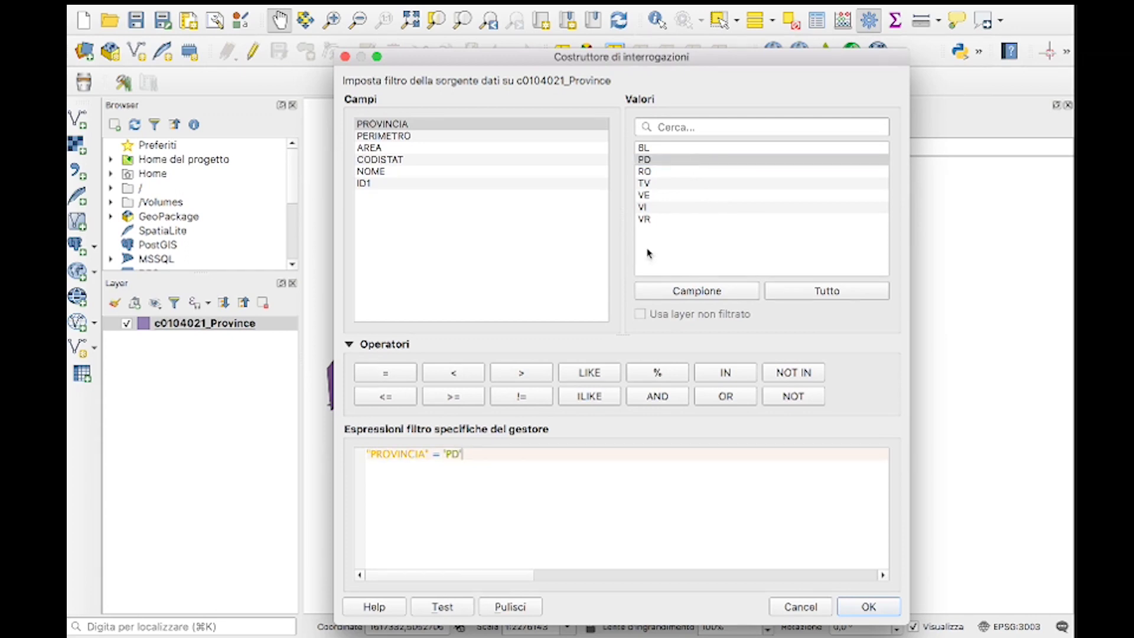
left_click(870, 607)
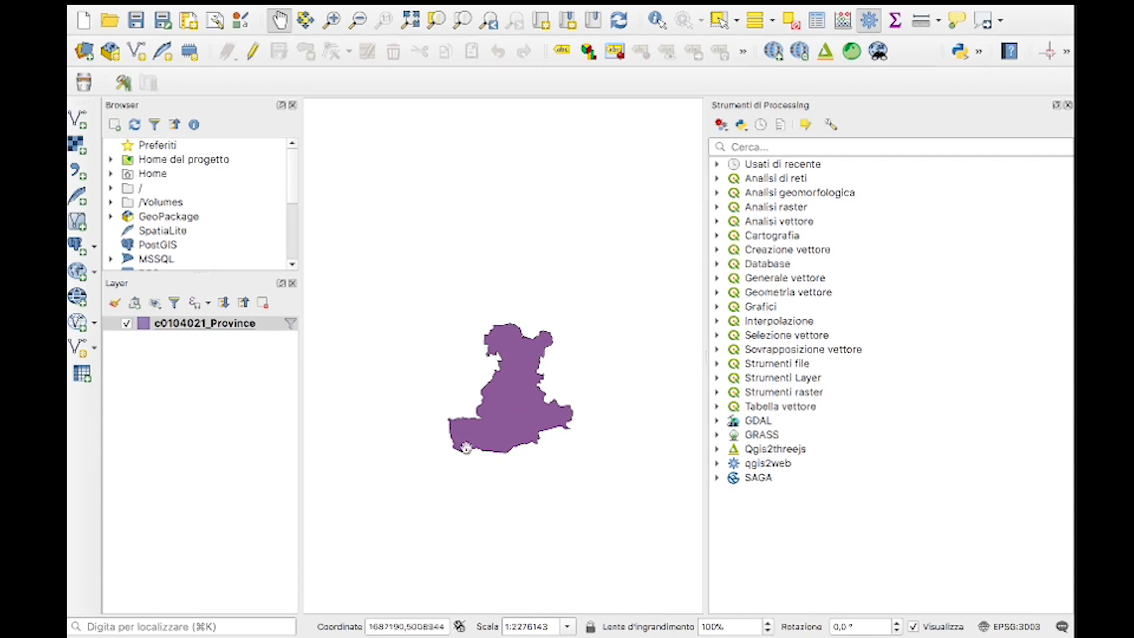
Clear the filter expression of the c0104021_Province layer to show all the provinces again
right_click(235, 327)
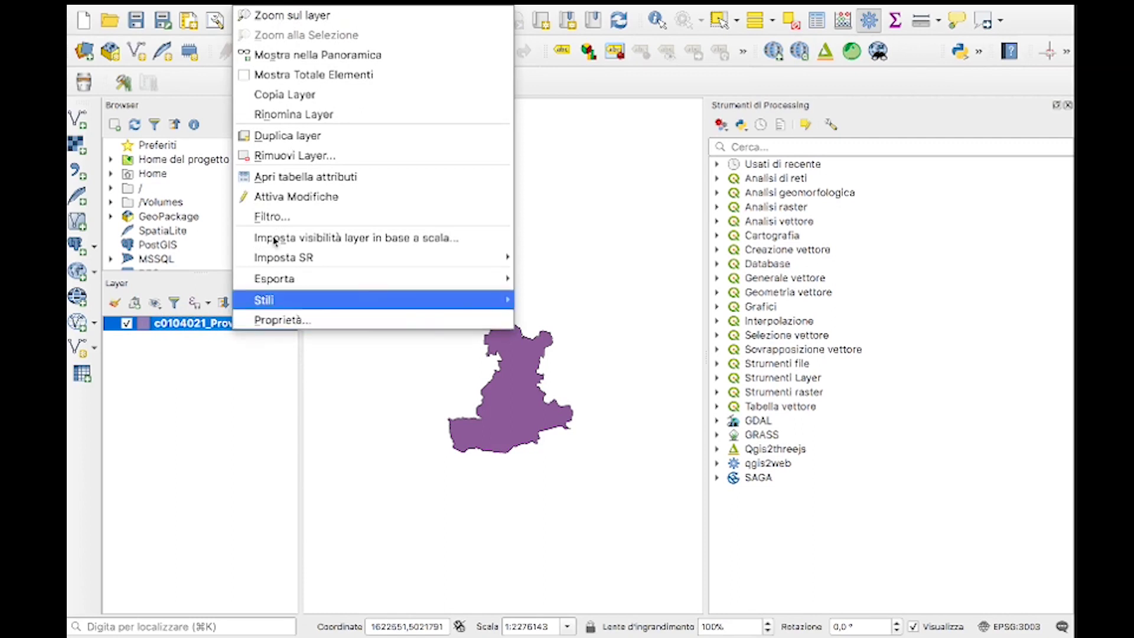
left_click(276, 216)
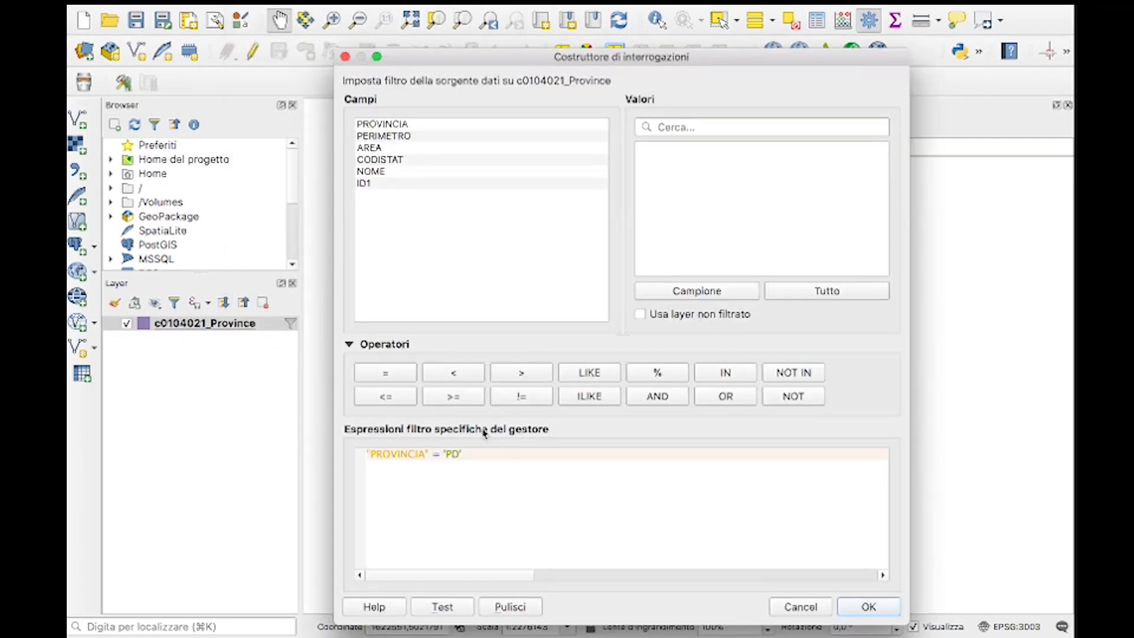
left_click(519, 608)
left_click(868, 607)
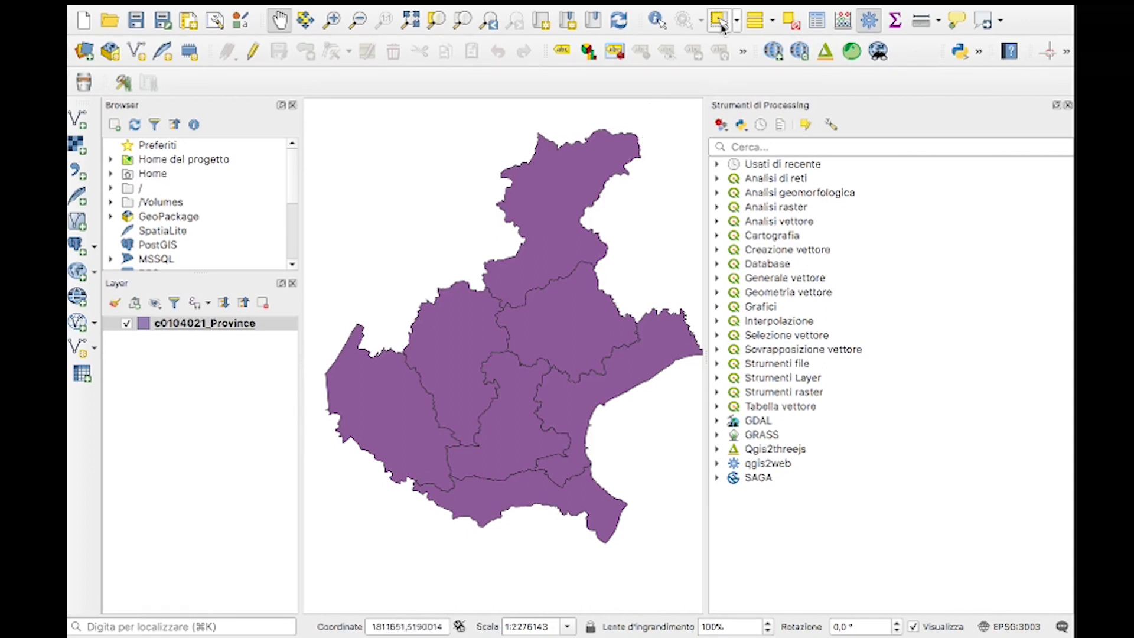
Try selecting individual provinces on the map, and extend the selection from Belluno to Vicenza and Treviso
left_click(720, 21)
left_click(559, 241)
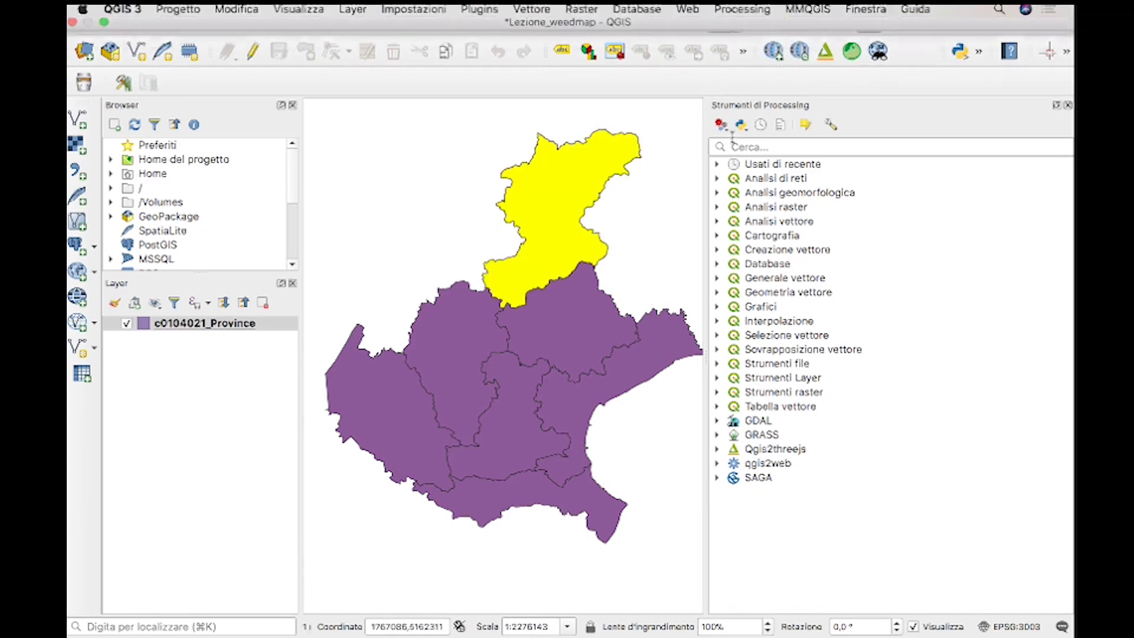
left_click(551, 313)
left_click(502, 355)
left_click(561, 249)
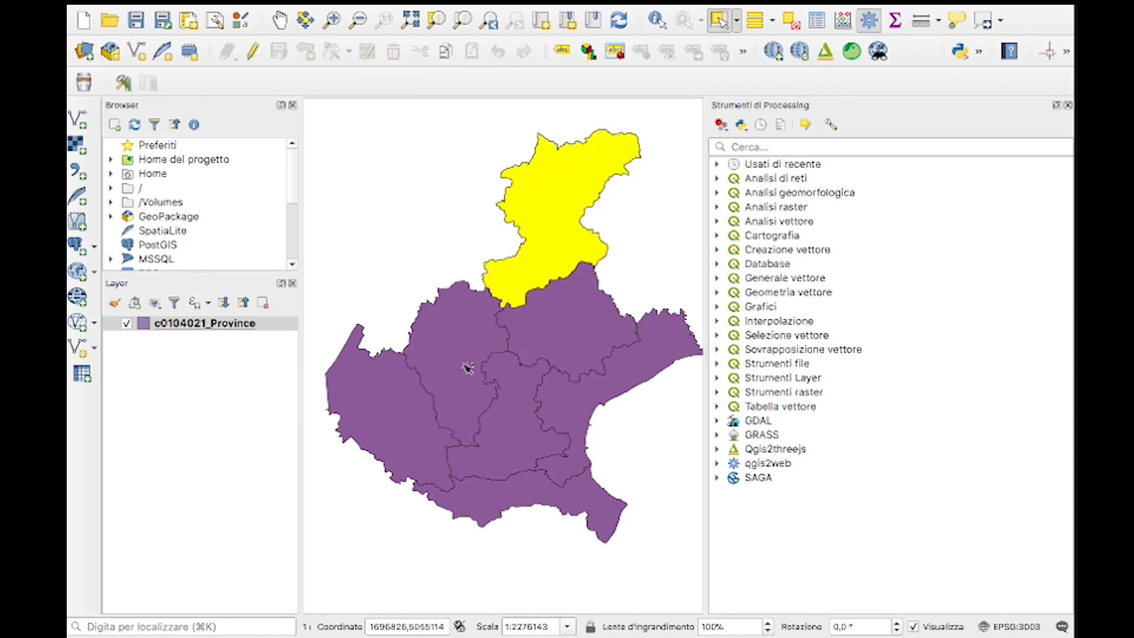
left_click(470, 367, "shift")
left_click(566, 348, "shift")
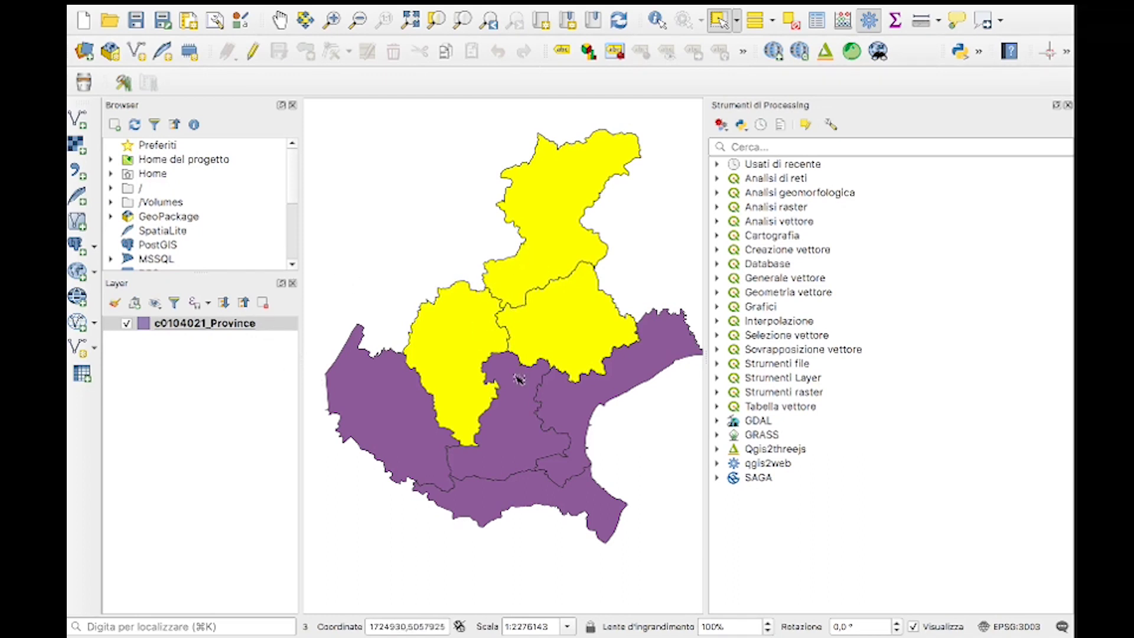
Redo the map selection, starting with Belluno and adding Vicenza and Treviso to it
left_click(515, 391)
left_click(558, 306)
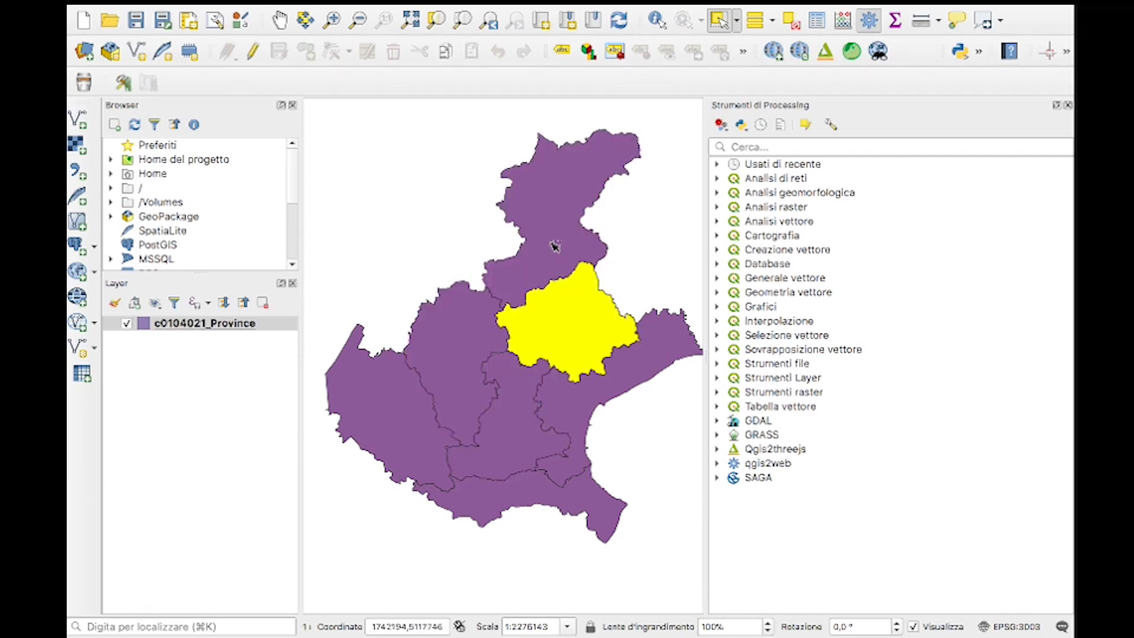
left_click(555, 246)
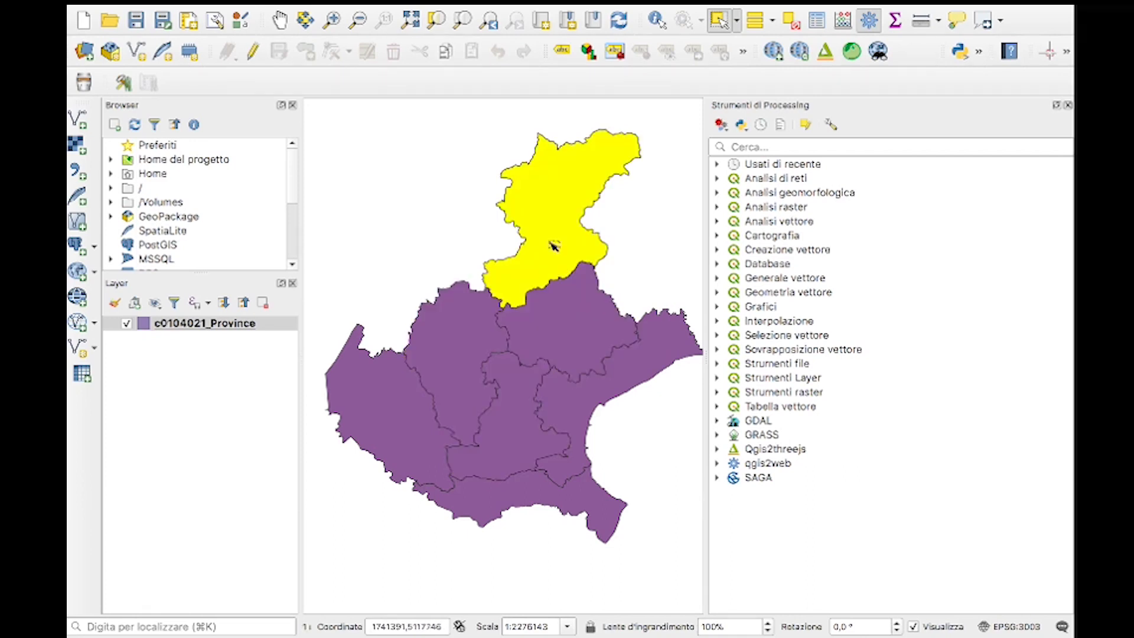
left_click(486, 329, "shift")
left_click(567, 319, "shift")
left_click(562, 243)
left_click(489, 332, "shift")
left_click(548, 325, "shift")
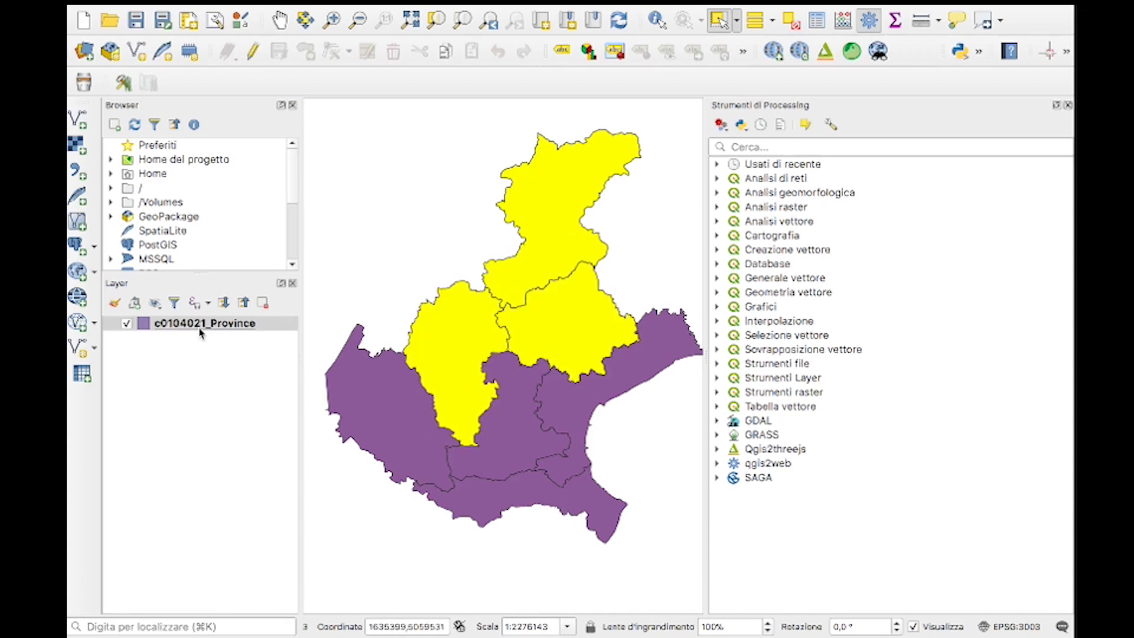
Show only the selected features in the c0104021_Province attribute table, and deselect them all before closing the table
right_click(257, 326)
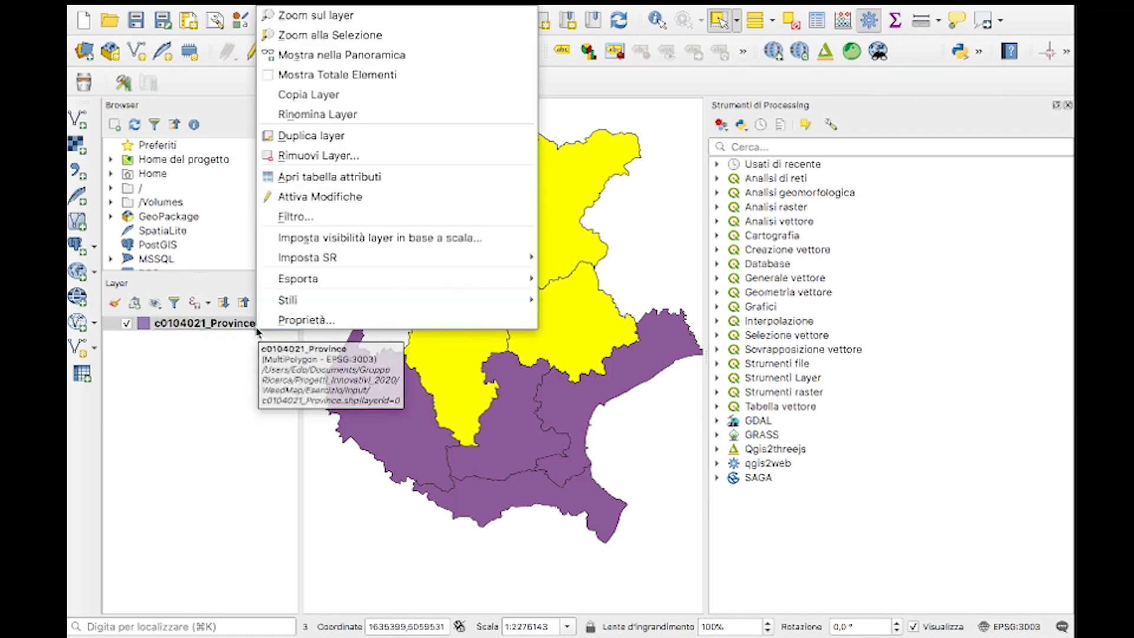
left_click(330, 177)
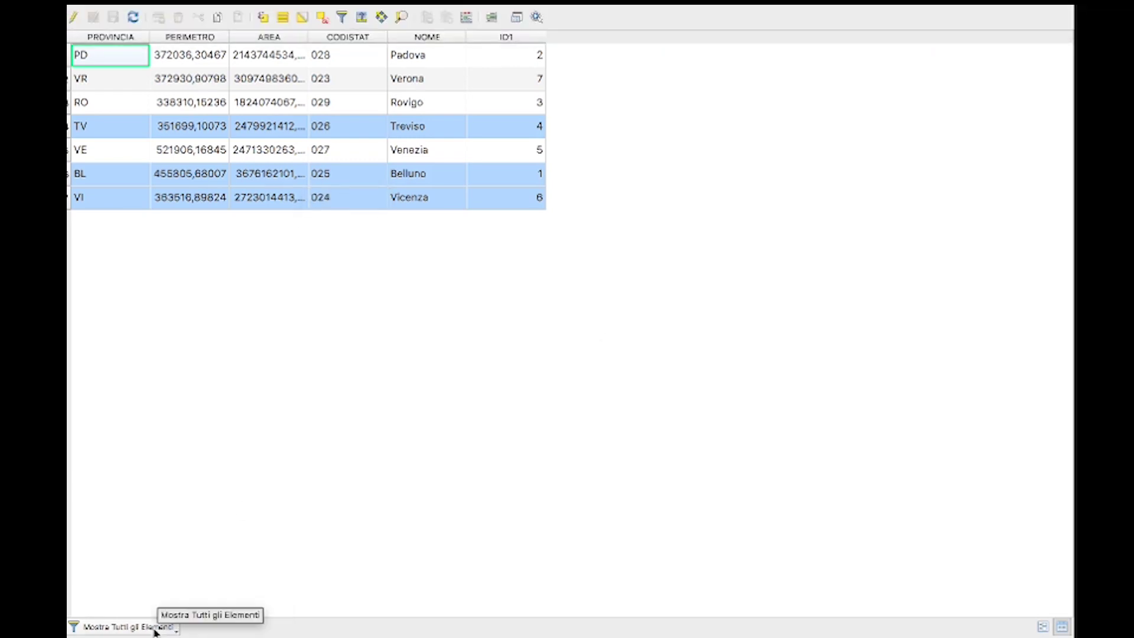
left_click(173, 630)
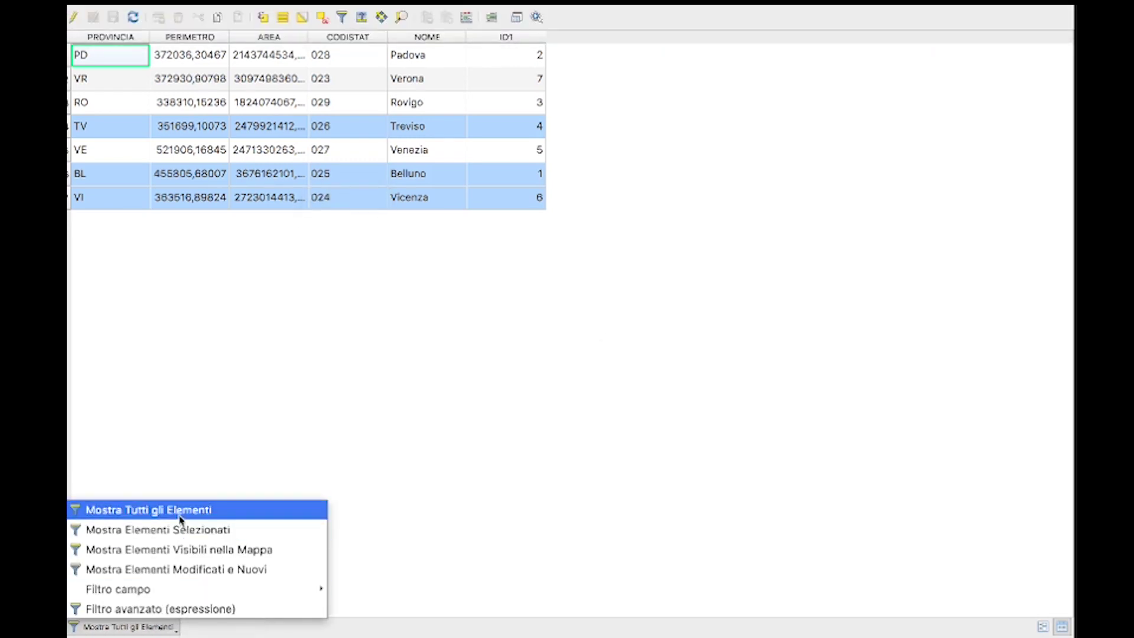
left_click(198, 525)
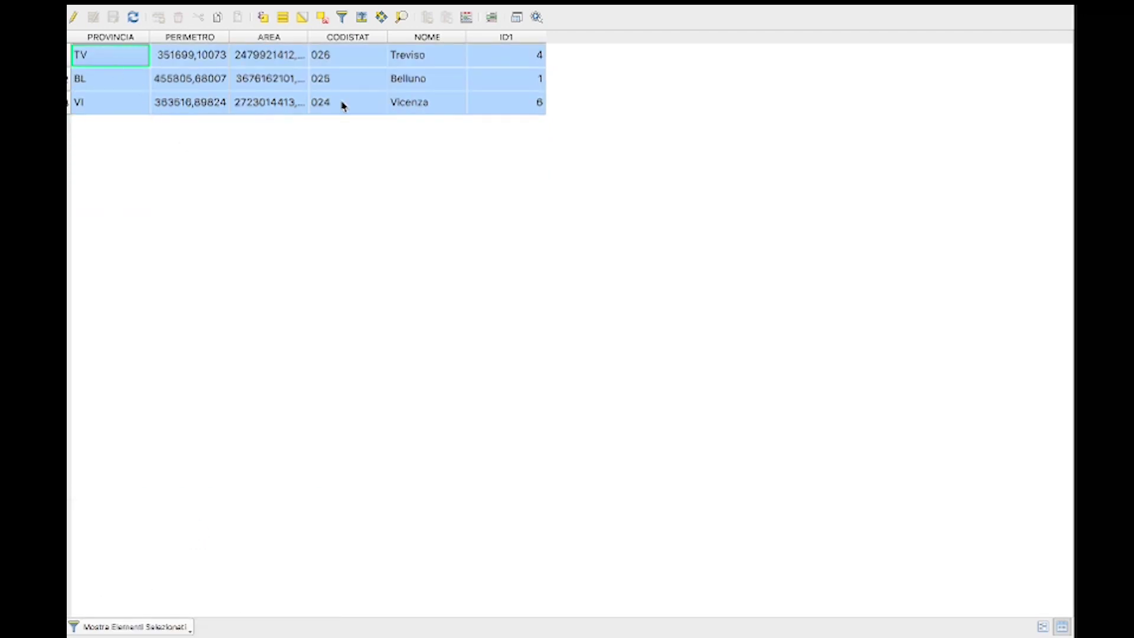
left_click(329, 21)
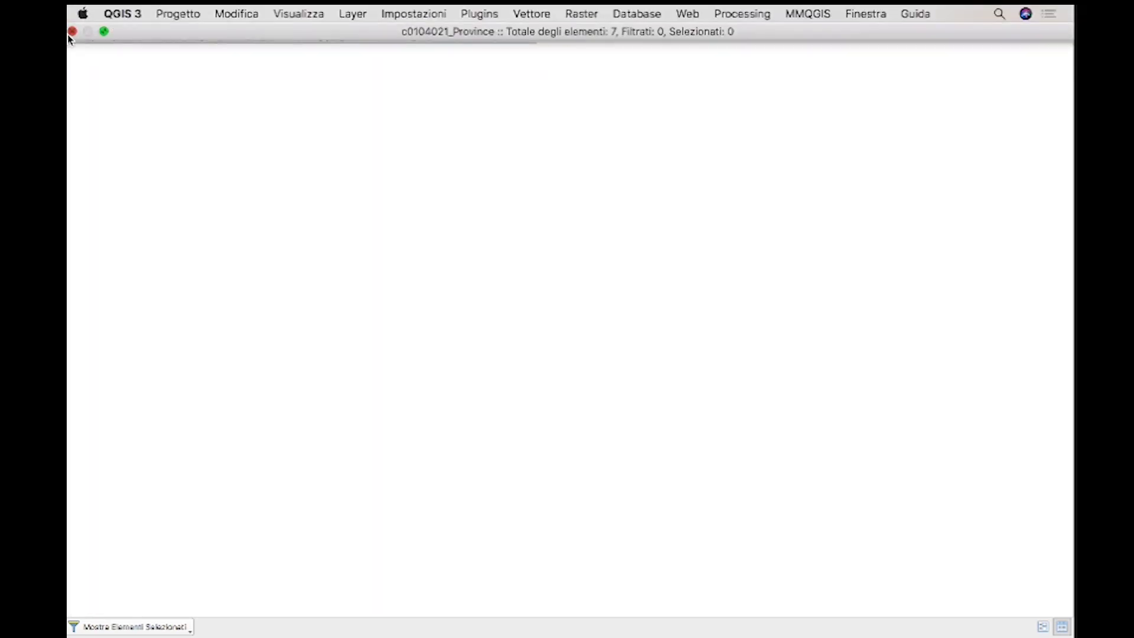
left_click(75, 30)
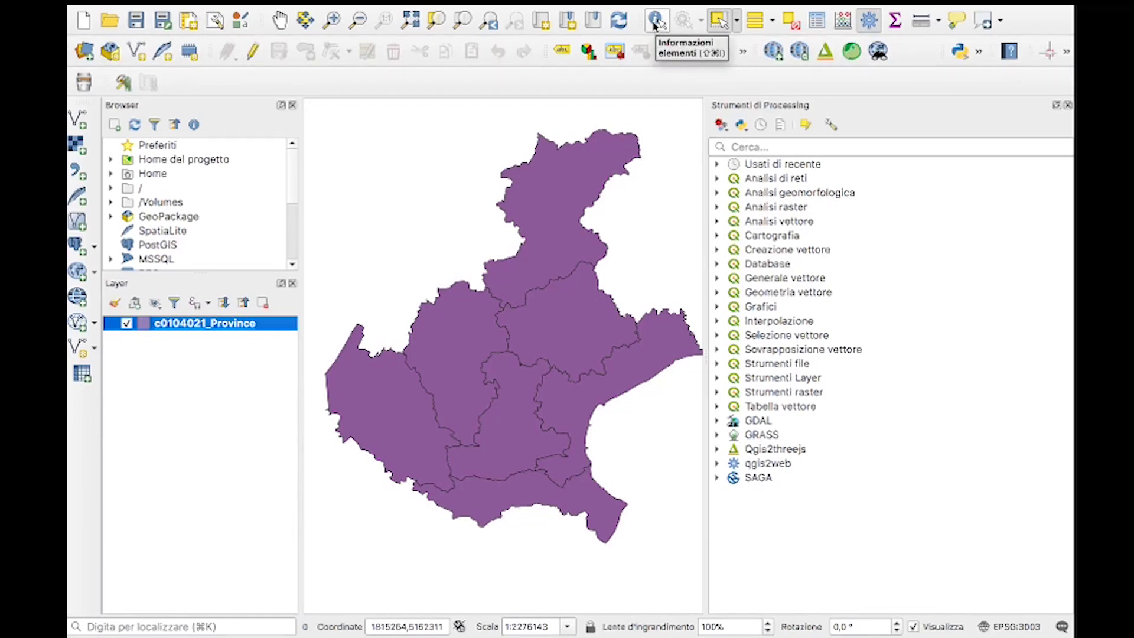
Identify several provinces on the map, including Vicenza, and examine their attributes in the results
left_click(655, 21)
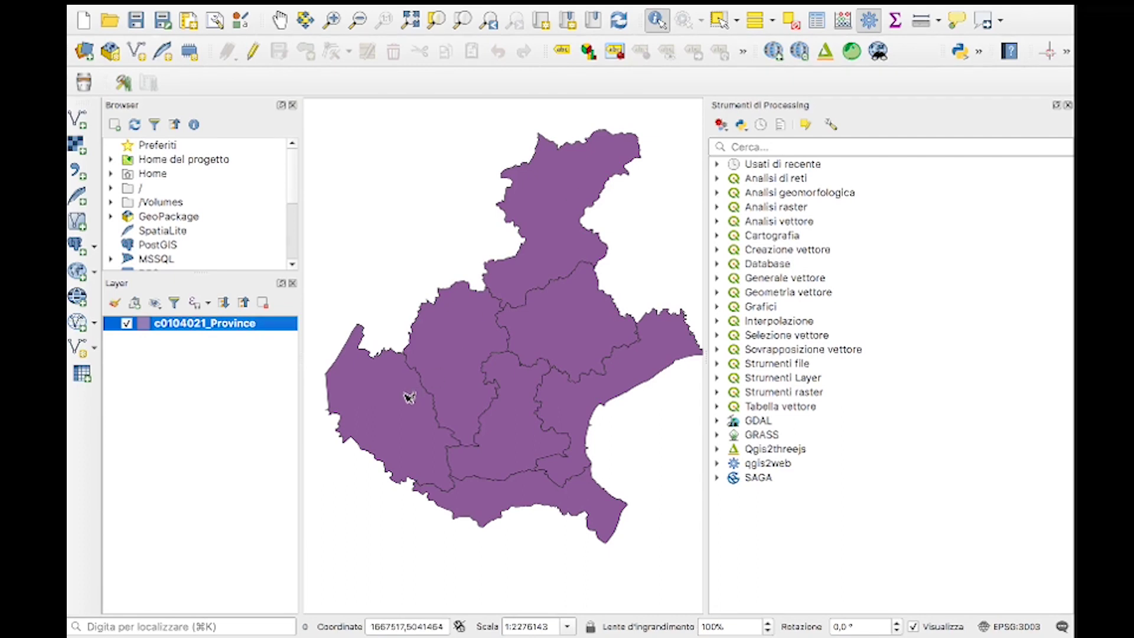
left_click(465, 351)
left_click(555, 342)
left_click(555, 248)
left_click(481, 392)
left_click(471, 377)
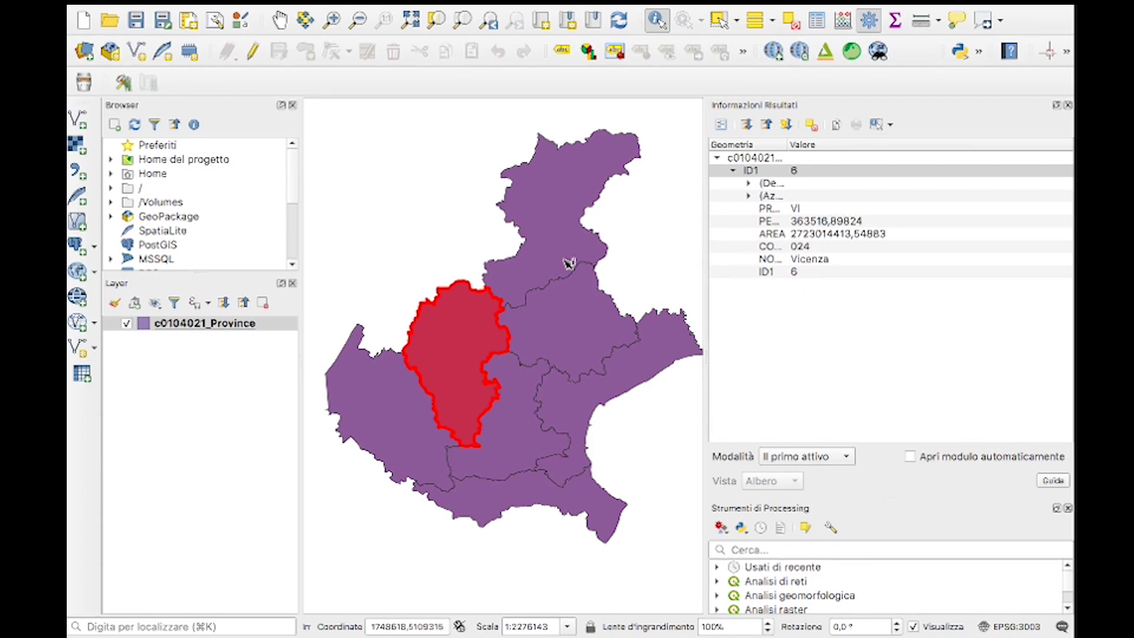
left_click_drag(703, 235, 666, 235)
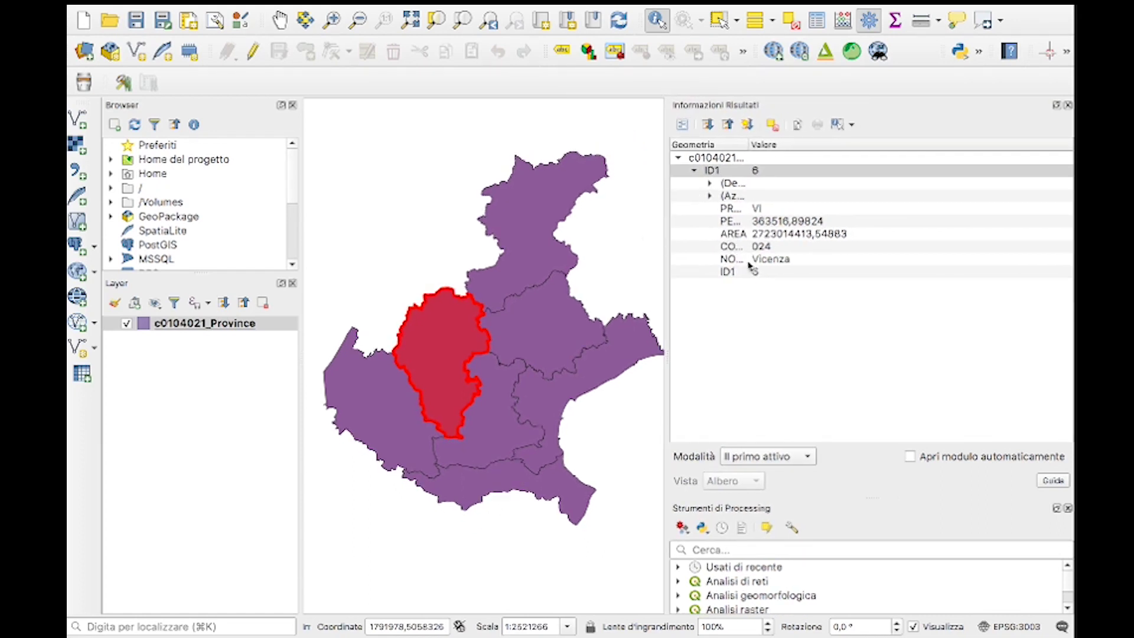
left_click_drag(665, 256, 714, 260)
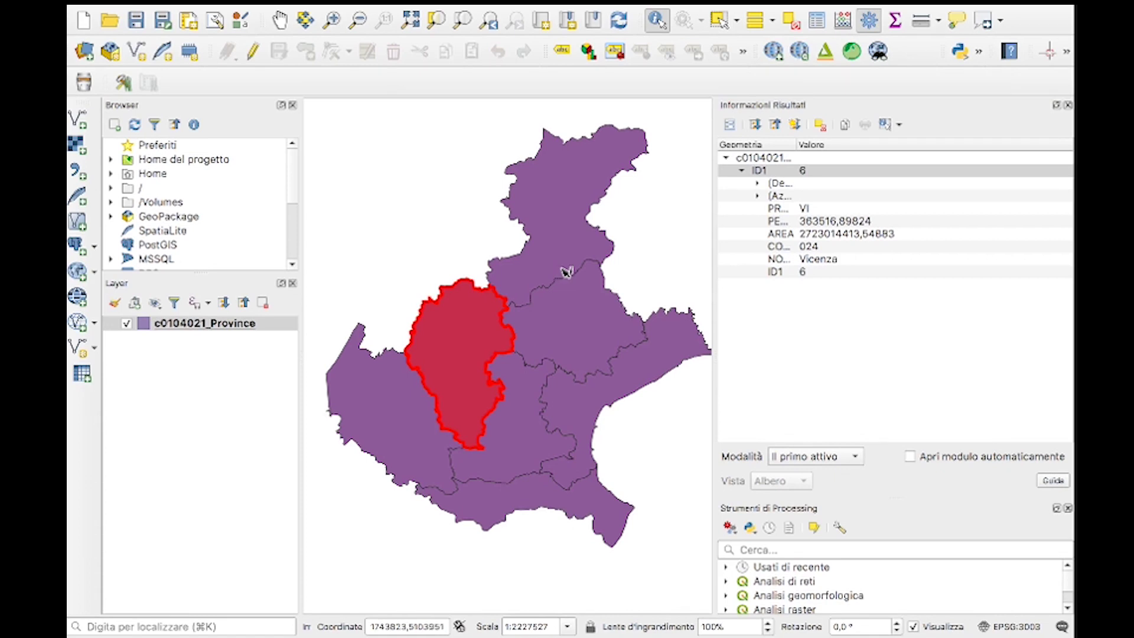
left_click(509, 142)
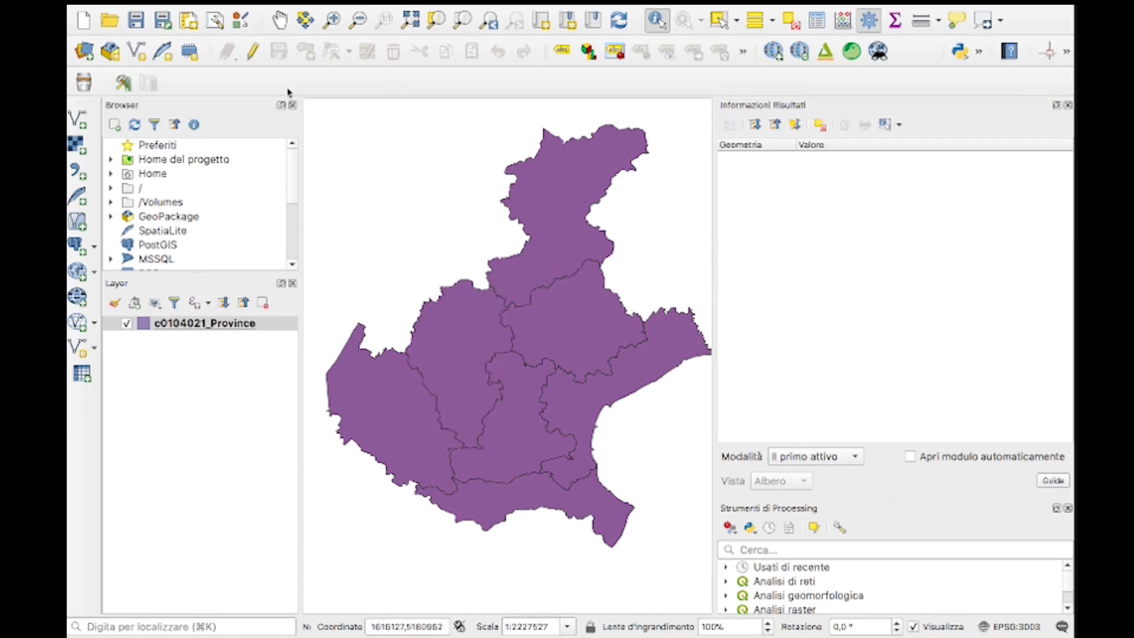
Switch back to panning the map, close the identify results and widen the map area
left_click(280, 20)
left_click_drag(591, 341, 588, 342)
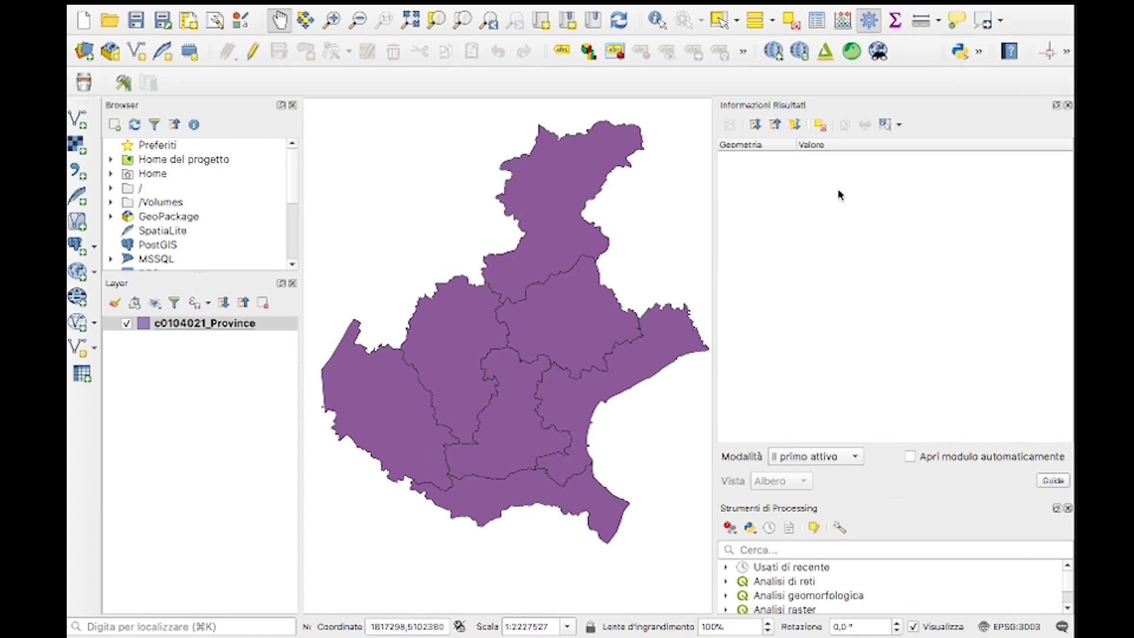
left_click(1068, 106)
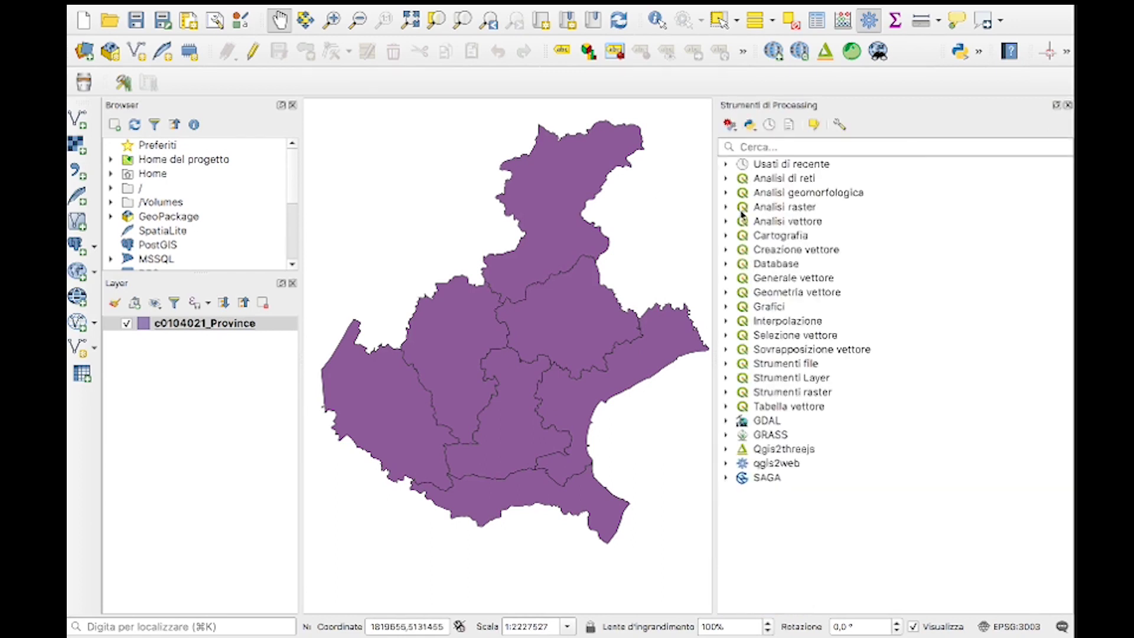
left_click_drag(716, 223, 728, 225)
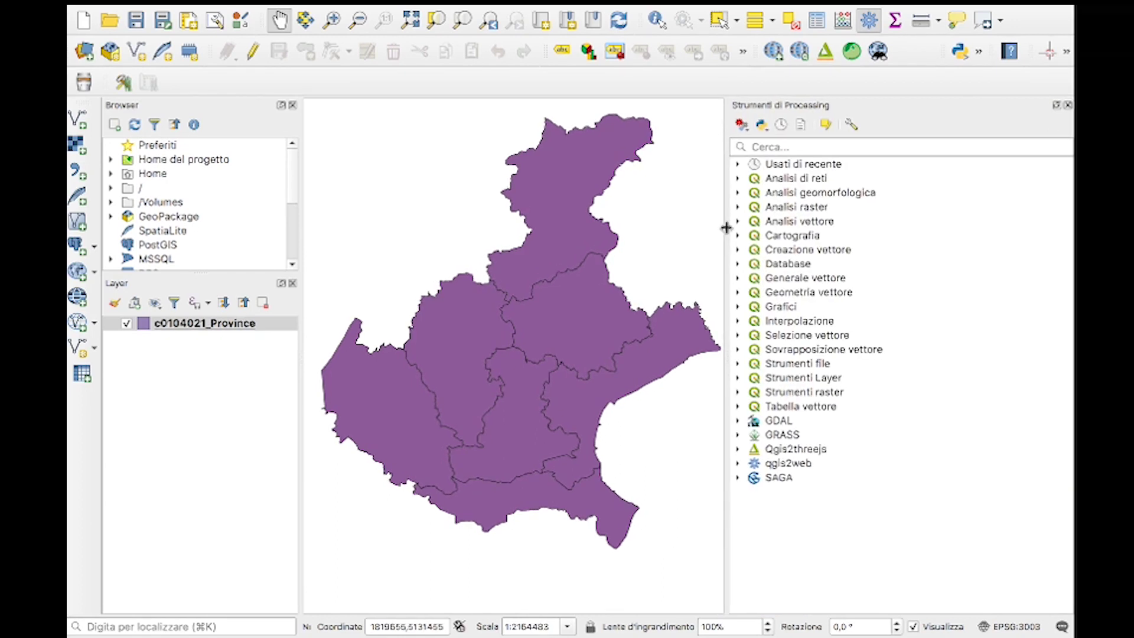
Filter the c0104021_Province layer again with the expression "PROVINCIA" = 'PD', using the field's sample values
right_click(238, 325)
left_click(218, 365)
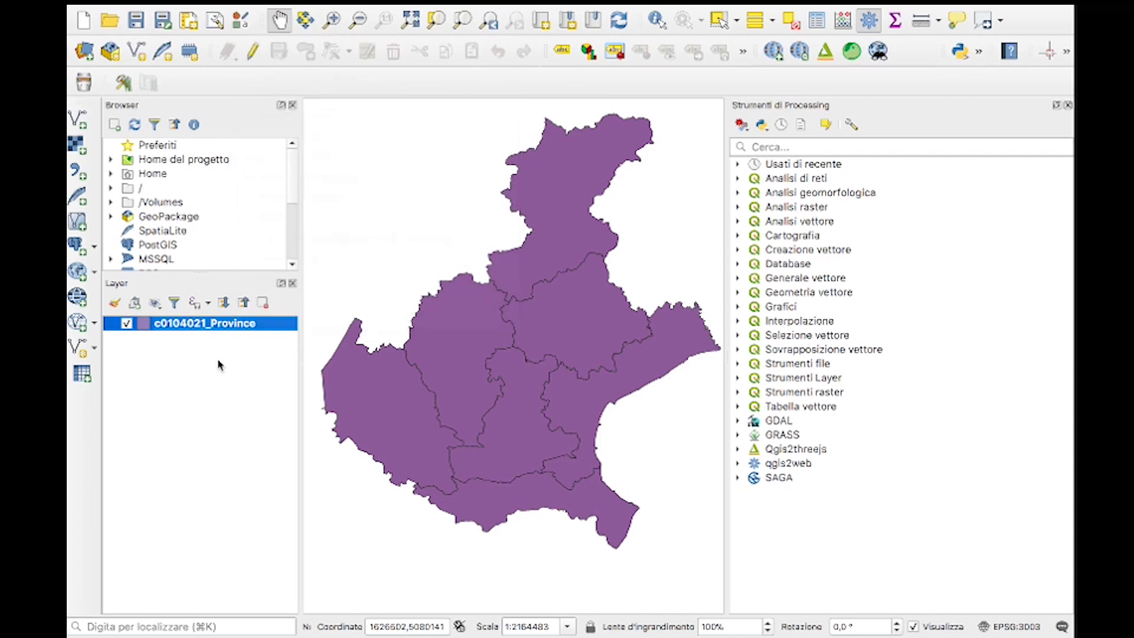
right_click(226, 331)
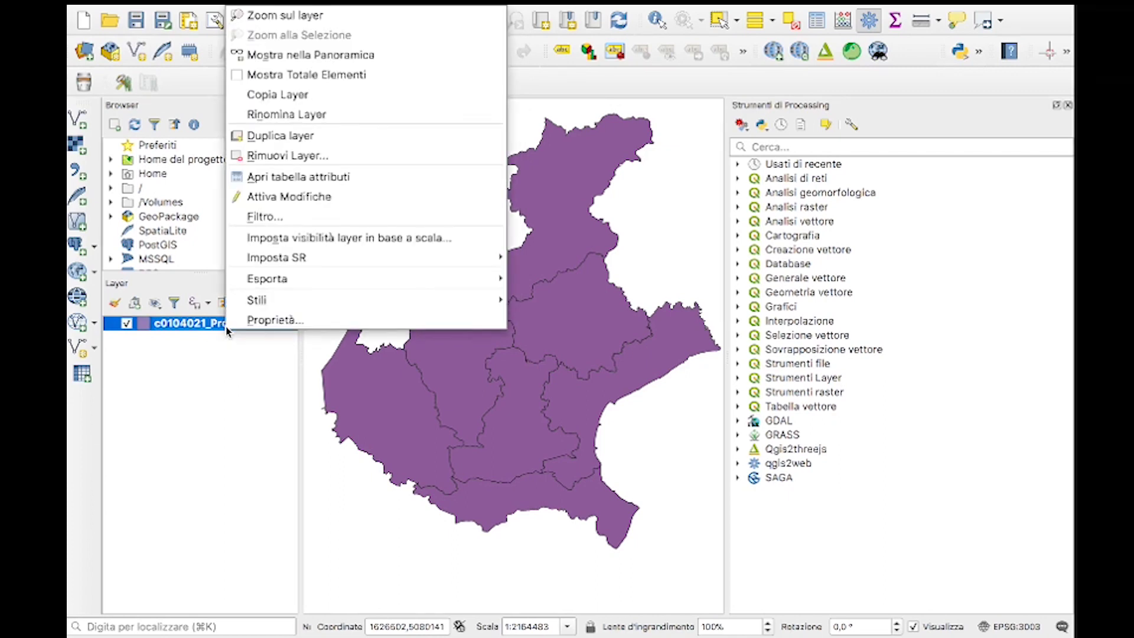
left_click(269, 222)
double_click(407, 125)
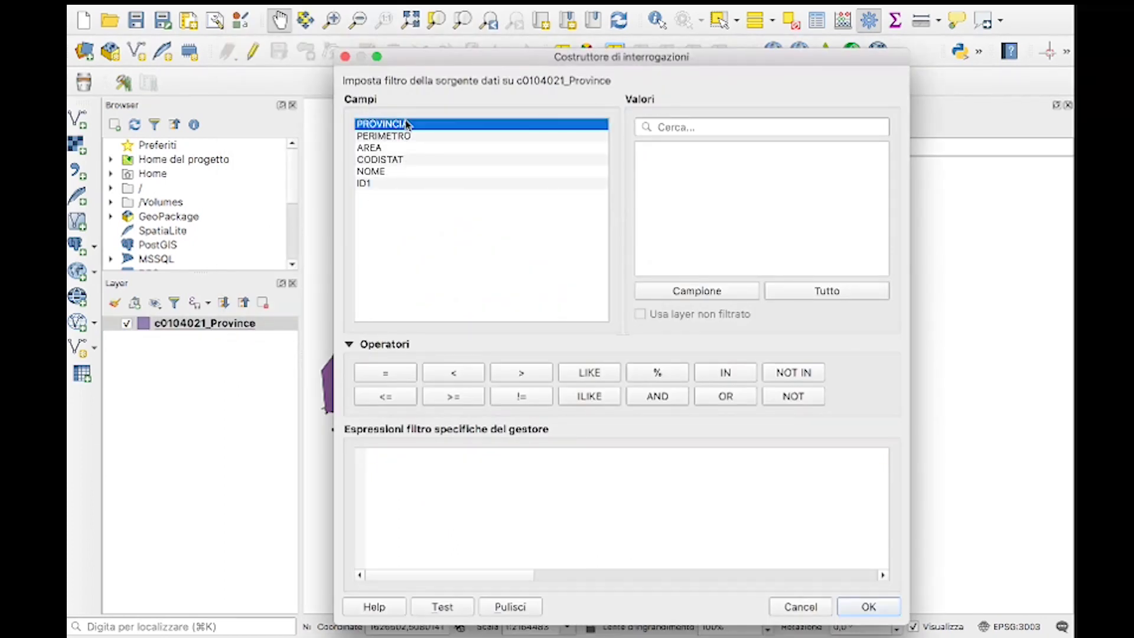
left_click(385, 372)
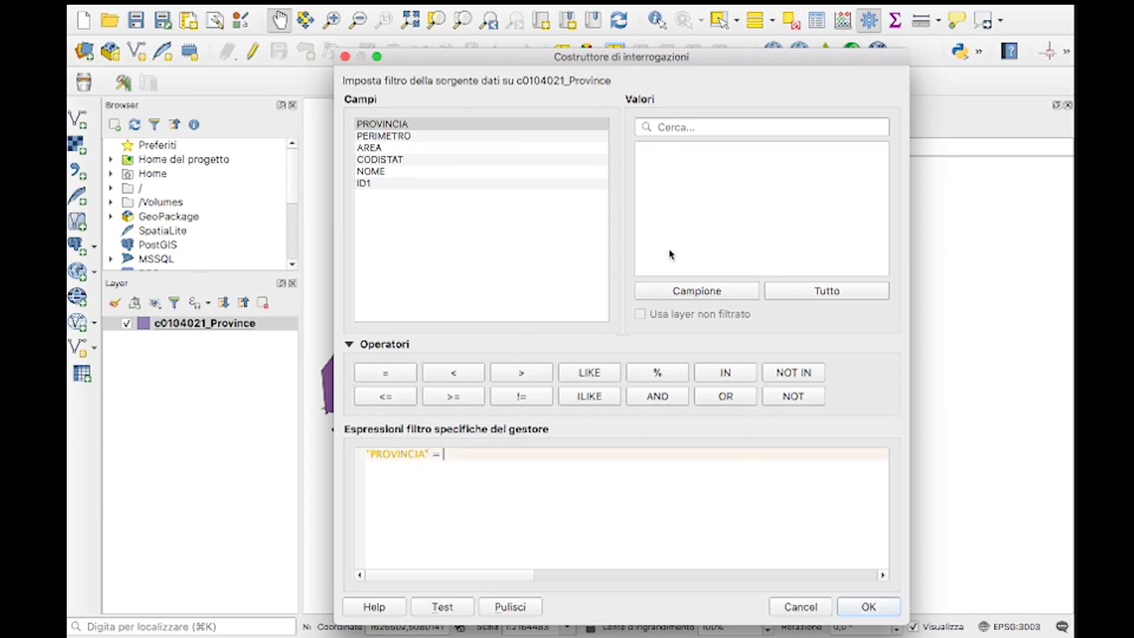
left_click(670, 292)
left_click(673, 163)
double_click(672, 162)
left_click(864, 608)
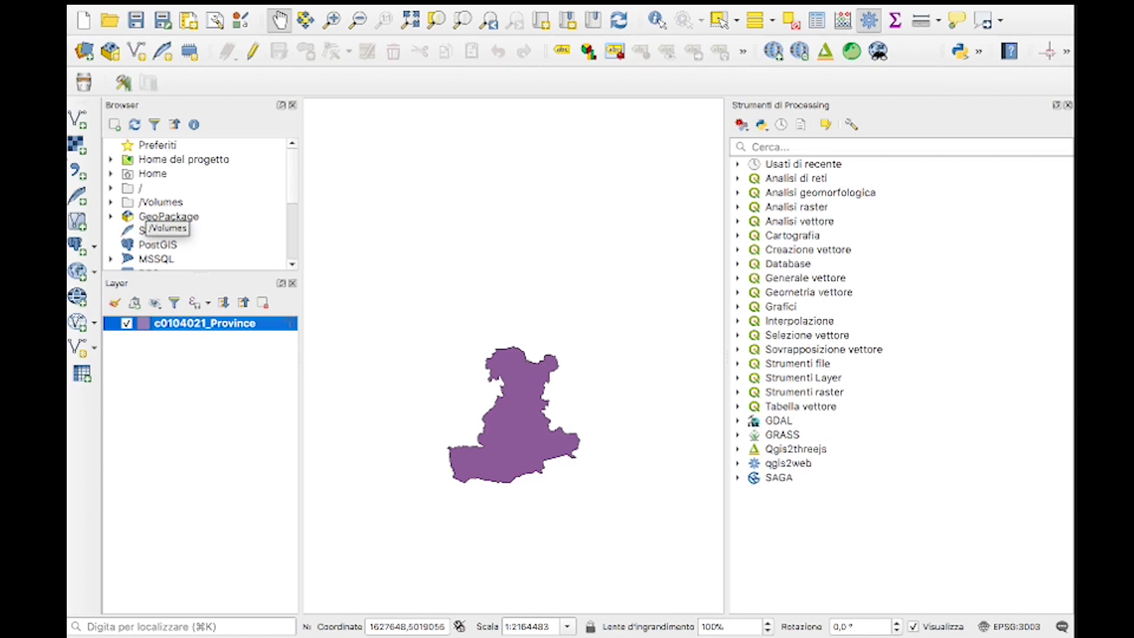
Load c0104011_Comuni.shp from the Input folder as a vector layer in place of the previous dataset path
left_click(78, 119)
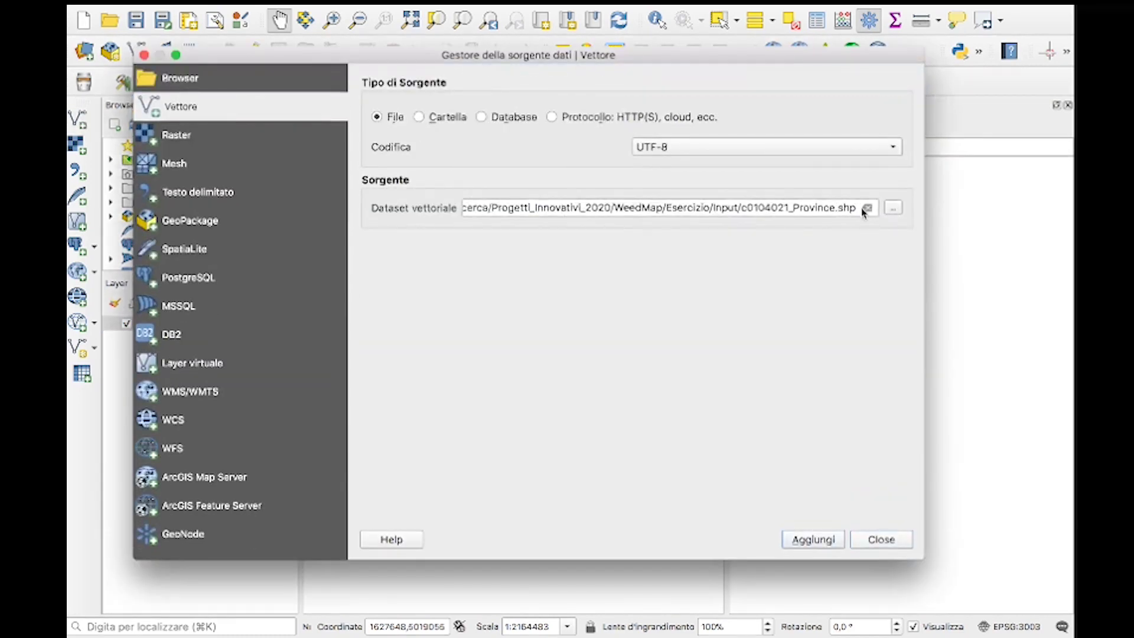
left_click(867, 207)
left_click(893, 208)
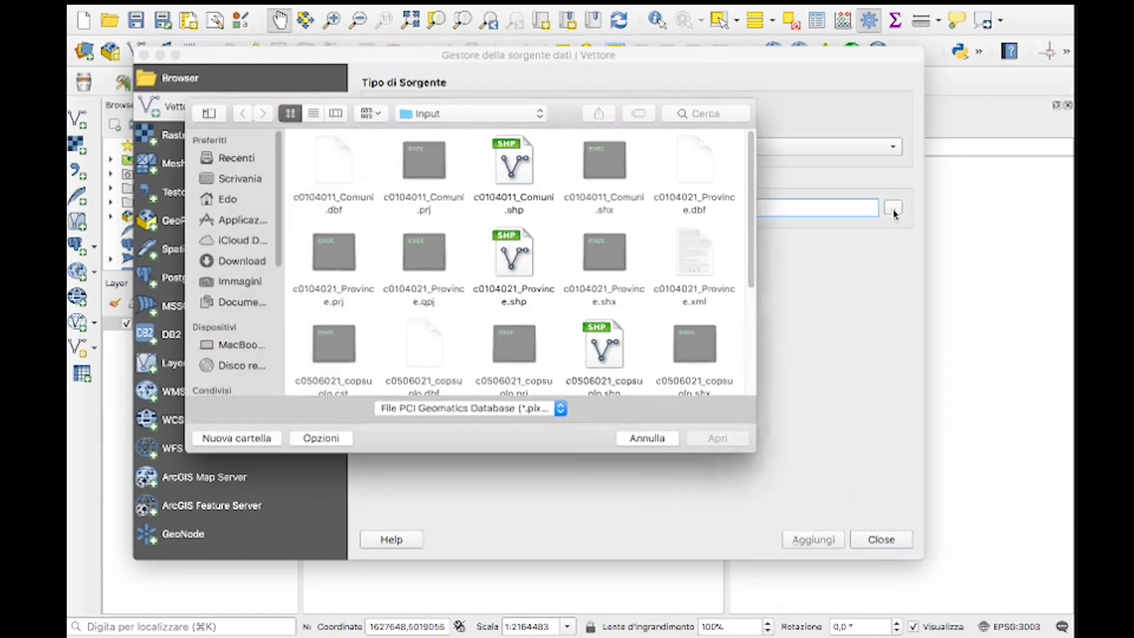
left_click(527, 162)
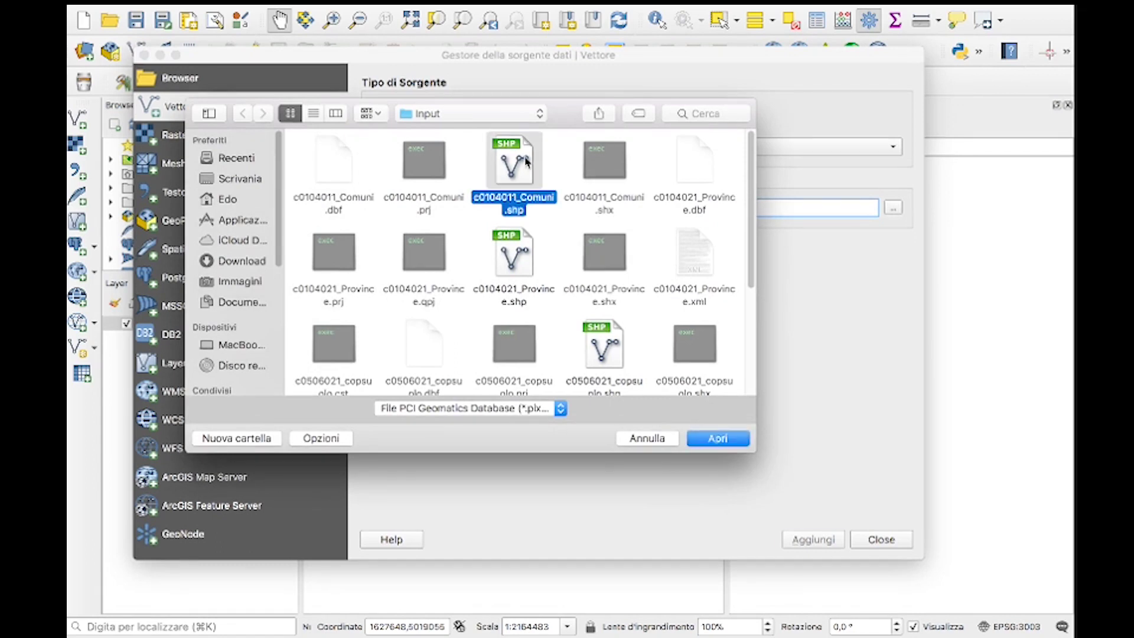
double_click(526, 161)
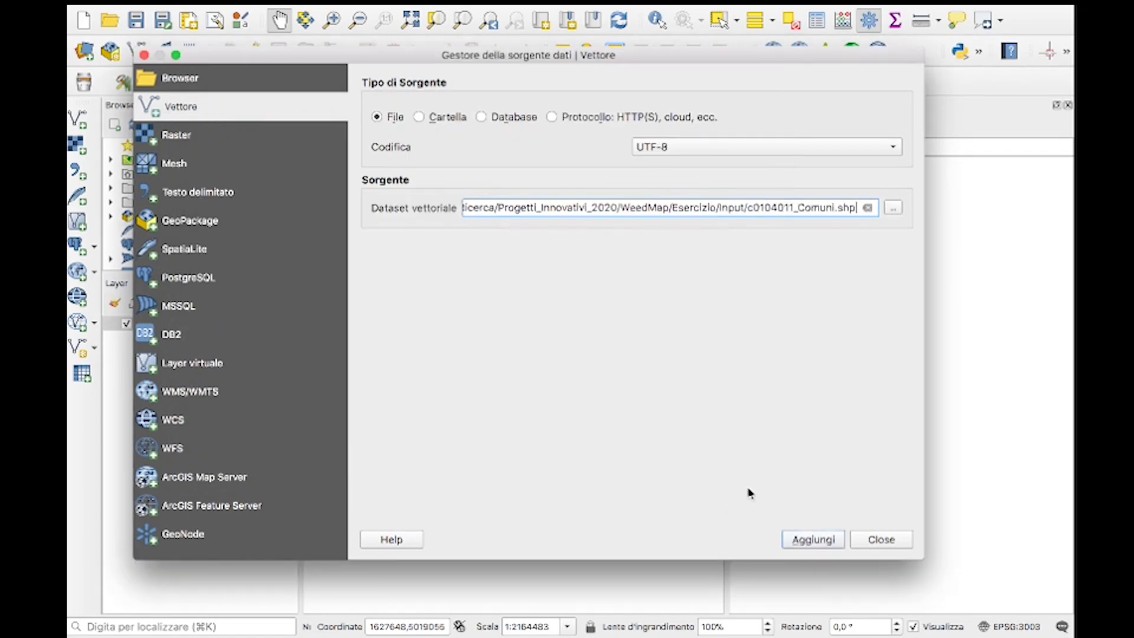
left_click(812, 540)
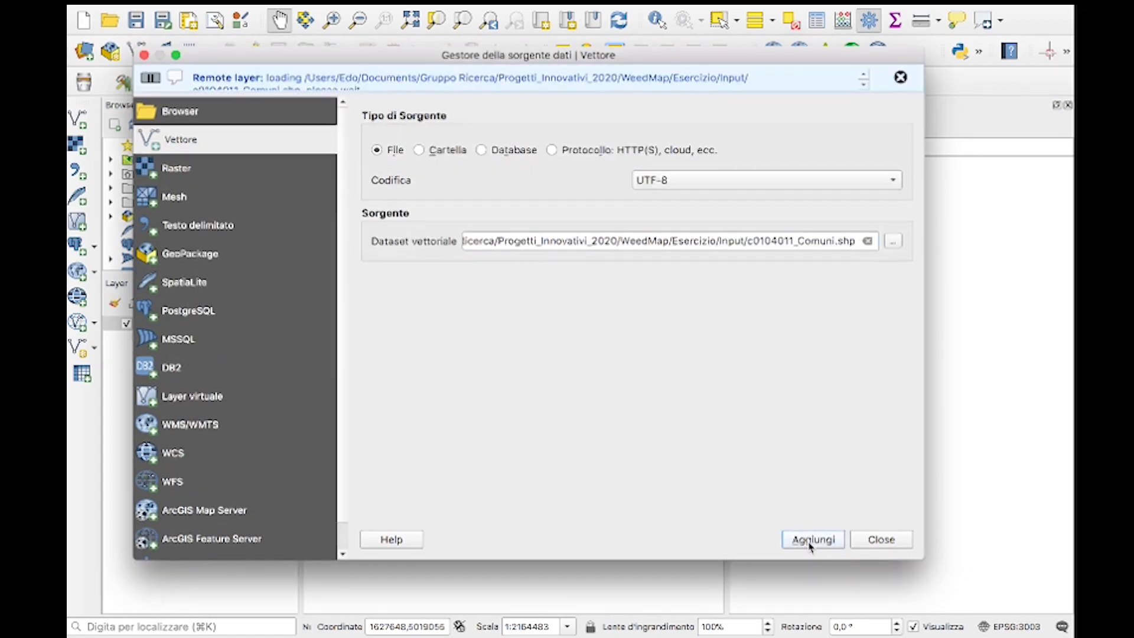
left_click(882, 540)
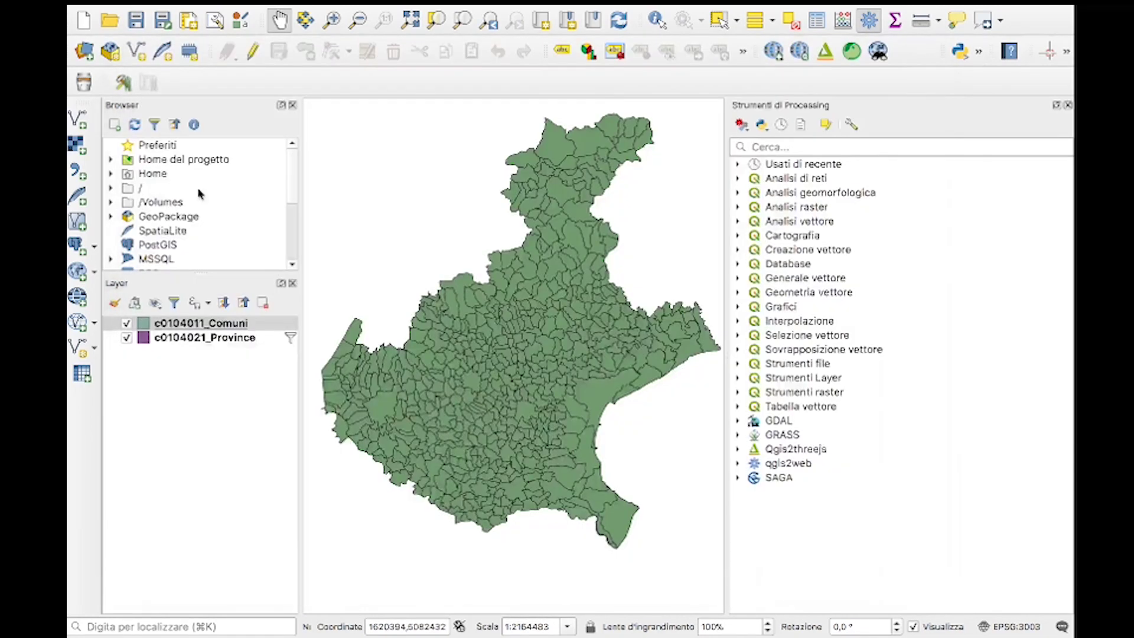
left_click(83, 55)
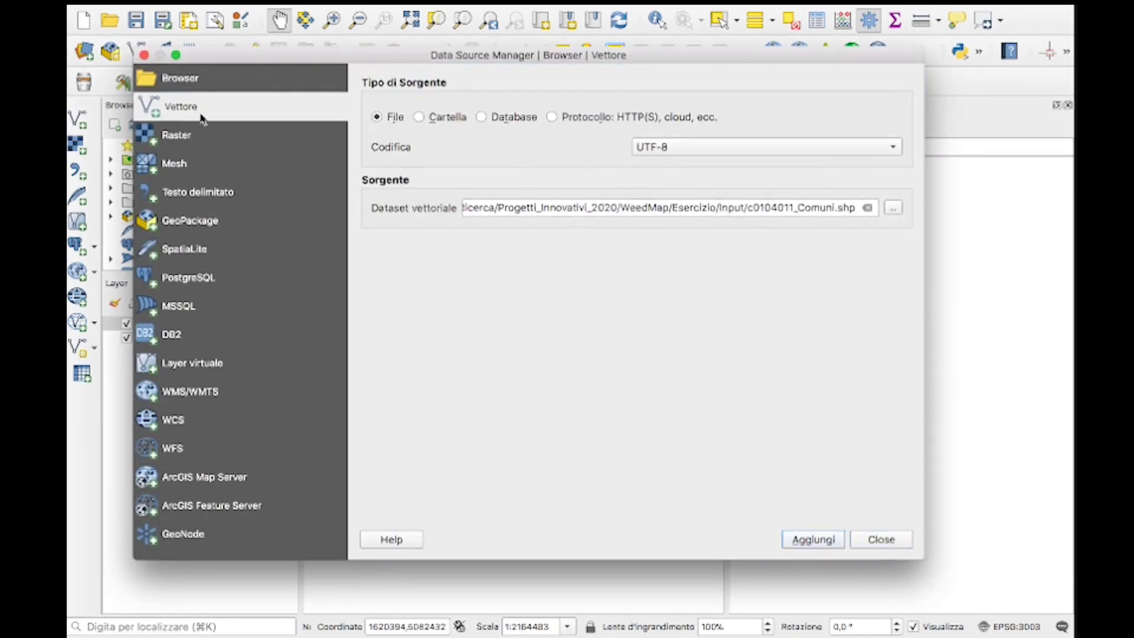
left_click(868, 207)
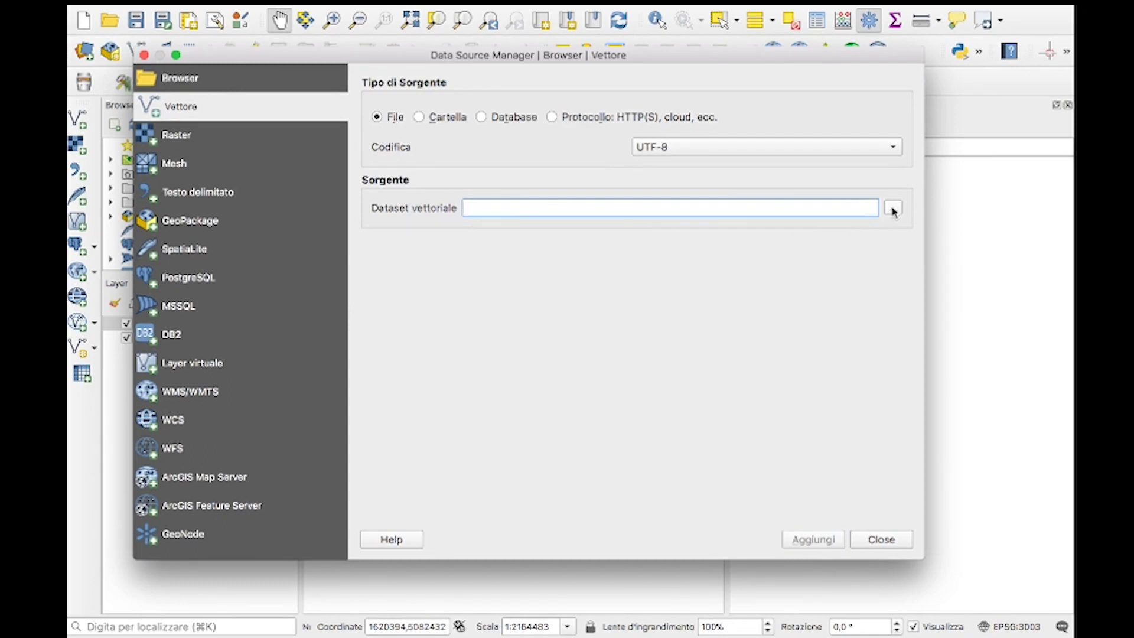
left_click(893, 208)
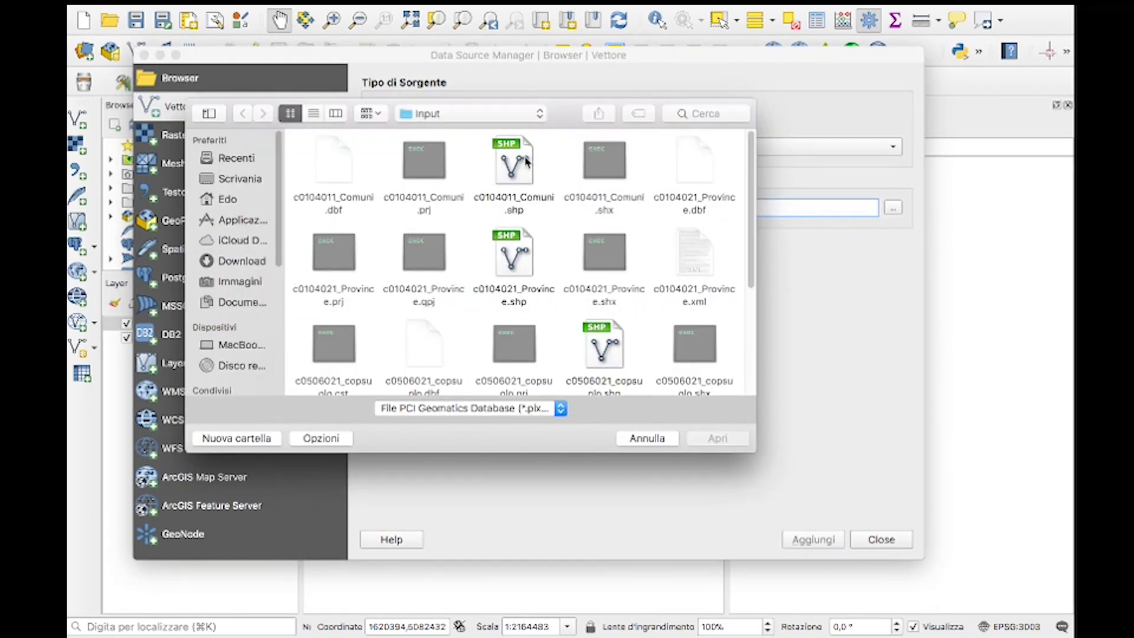
left_click(648, 438)
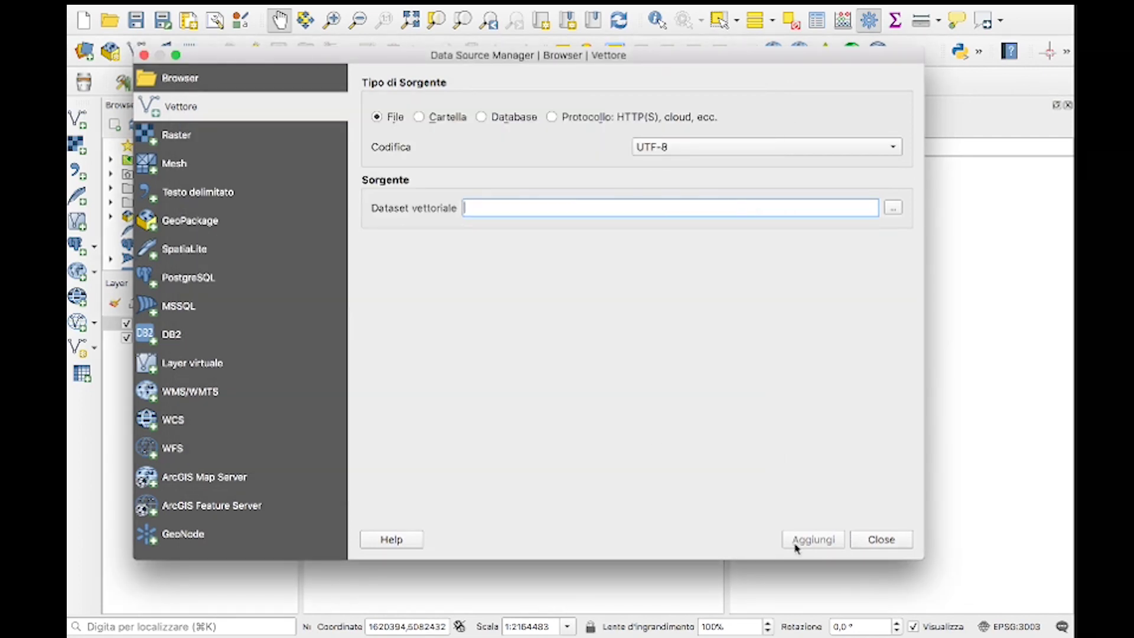
left_click(866, 540)
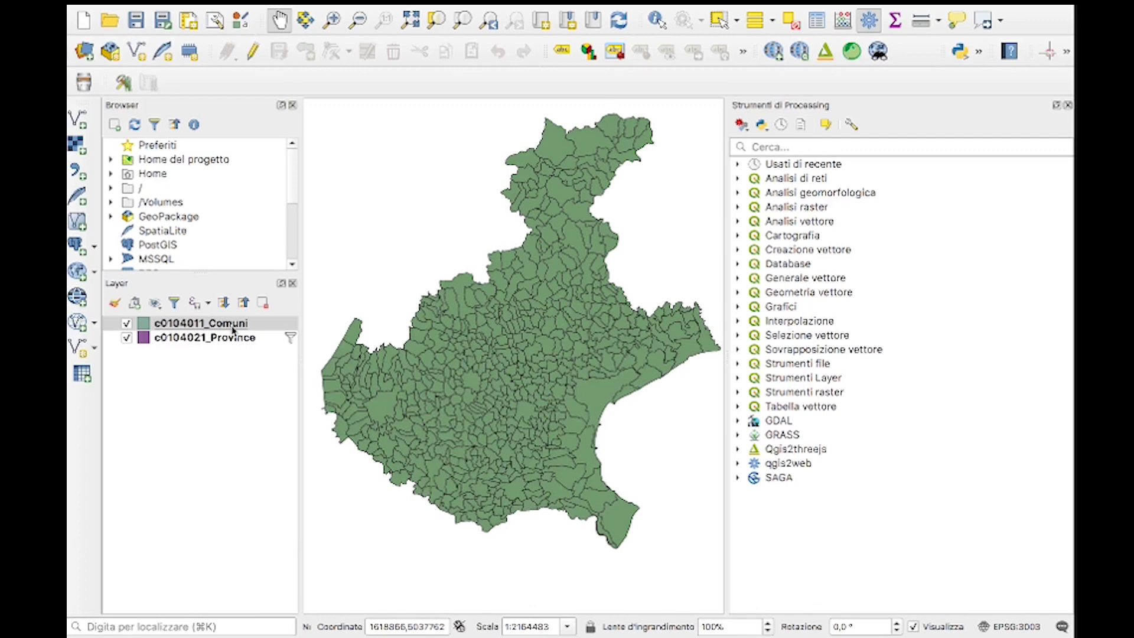
Place the c0104011_Comuni layer below c0104021_Province and make the Province layer's simple fill transparent
left_click_drag(233, 329, 224, 356)
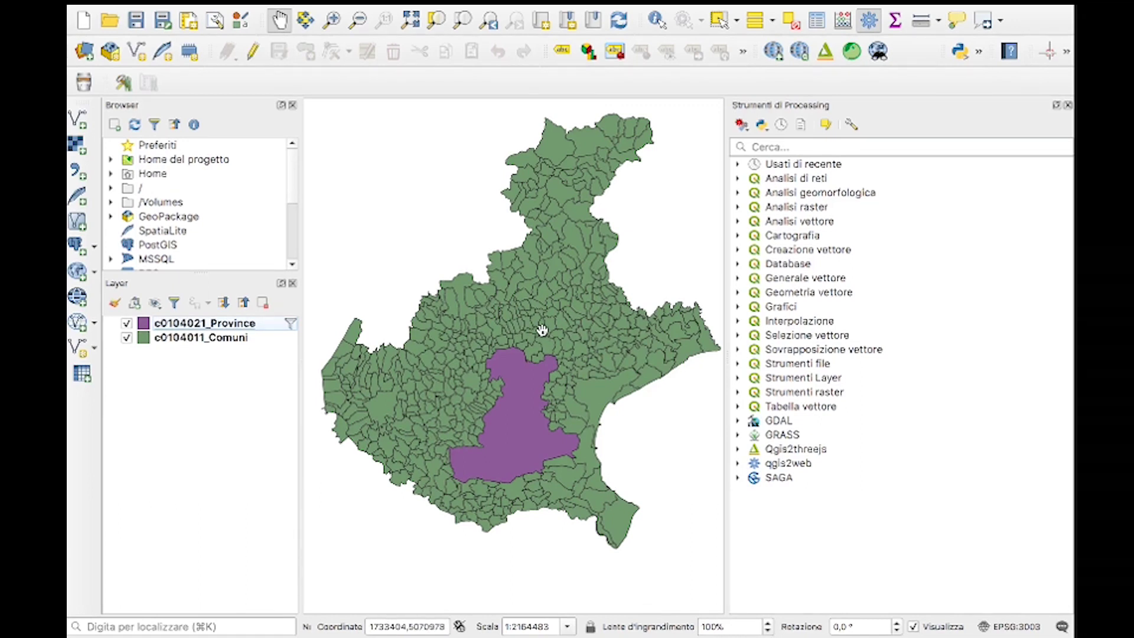
right_click(218, 329)
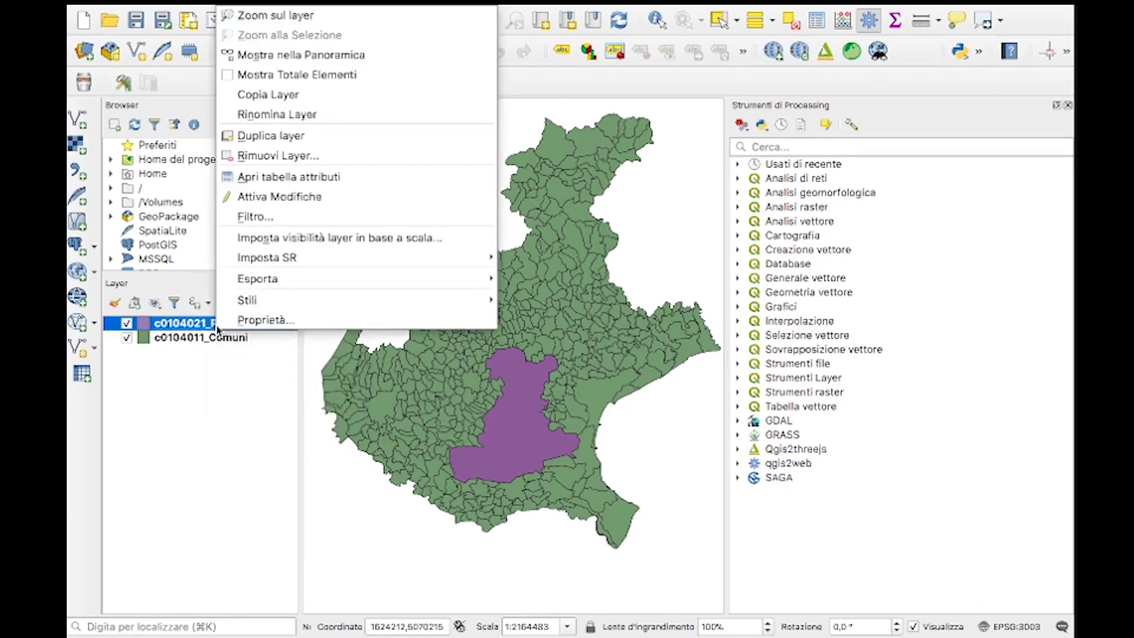
left_click(252, 322)
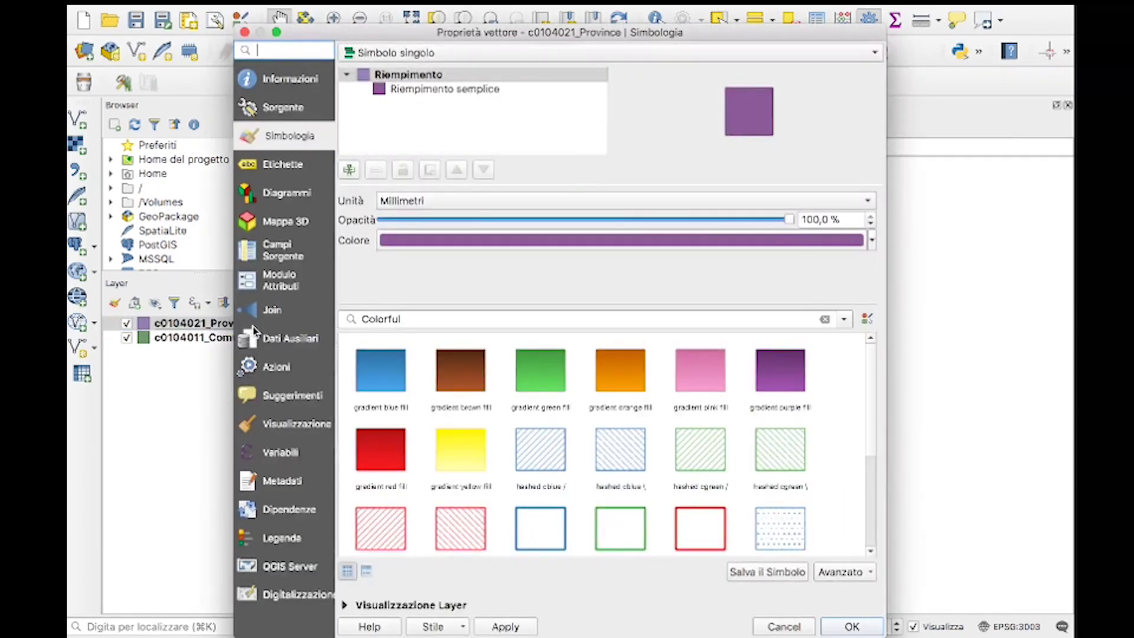
left_click(427, 90)
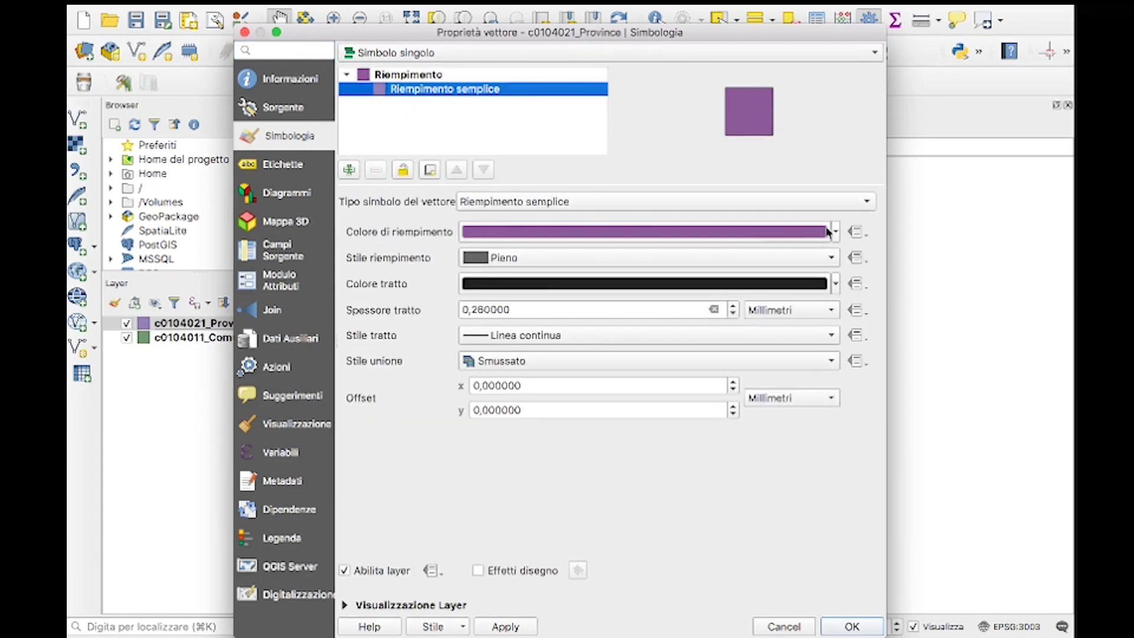
left_click(836, 232)
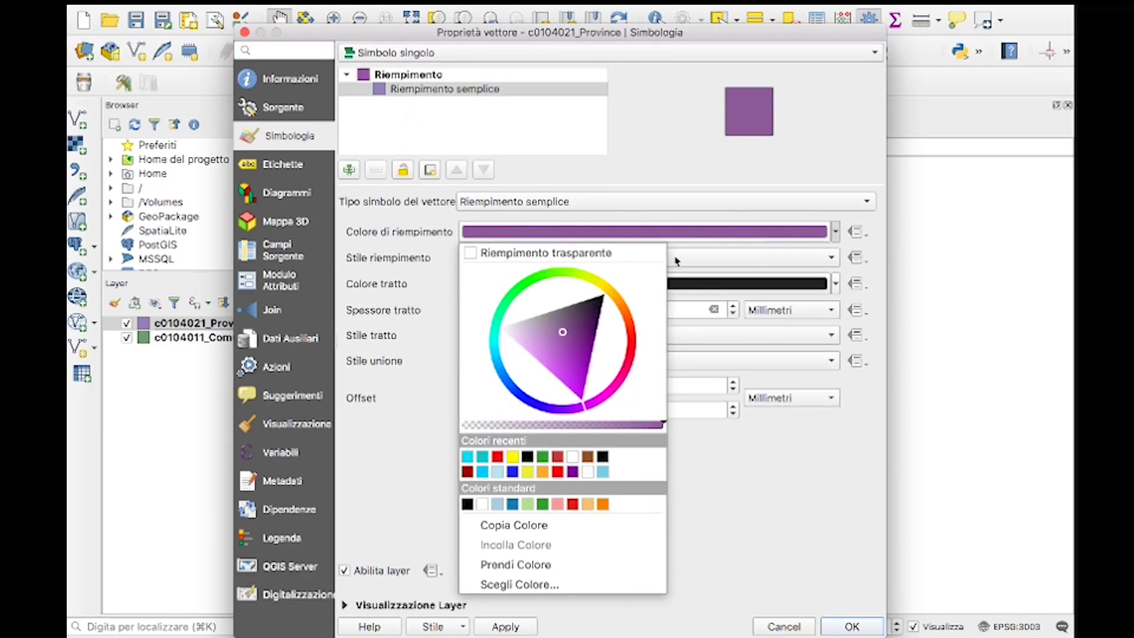
left_click(477, 254)
Set the Province layer's outline colour to red and its stroke width to 0.56 mm
left_click(836, 285)
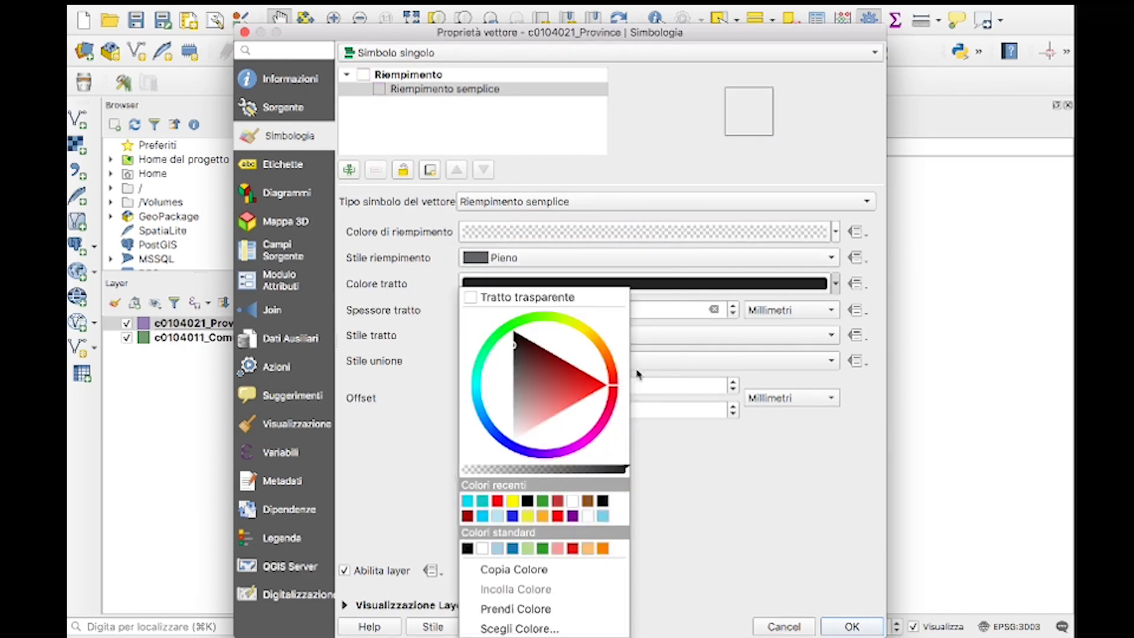
left_click(594, 386)
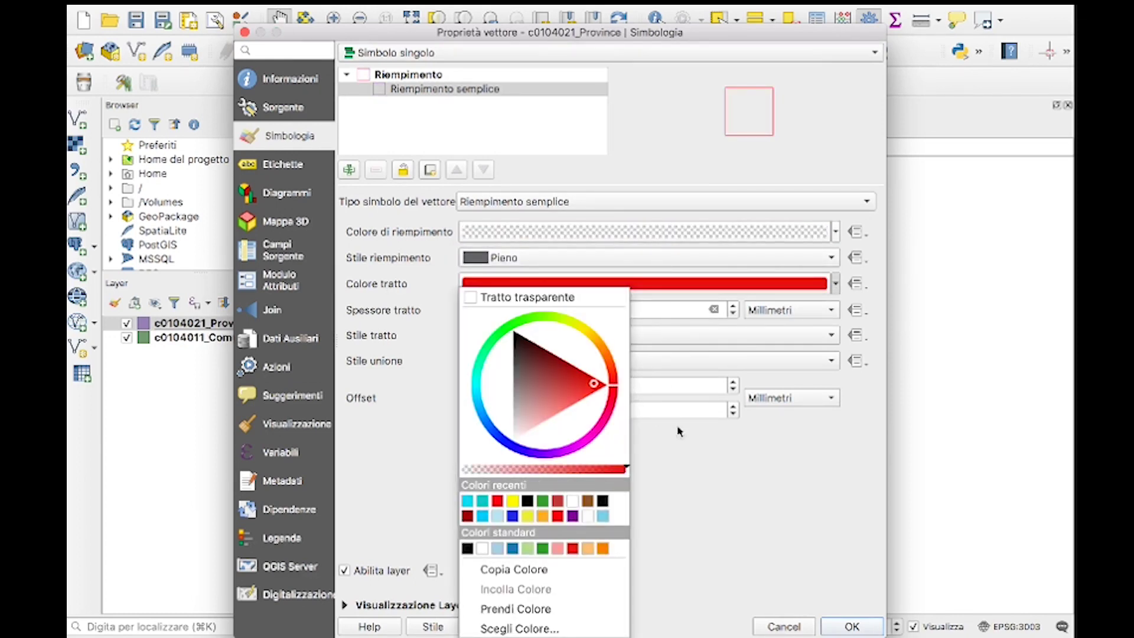
left_click(638, 331)
left_click(732, 306)
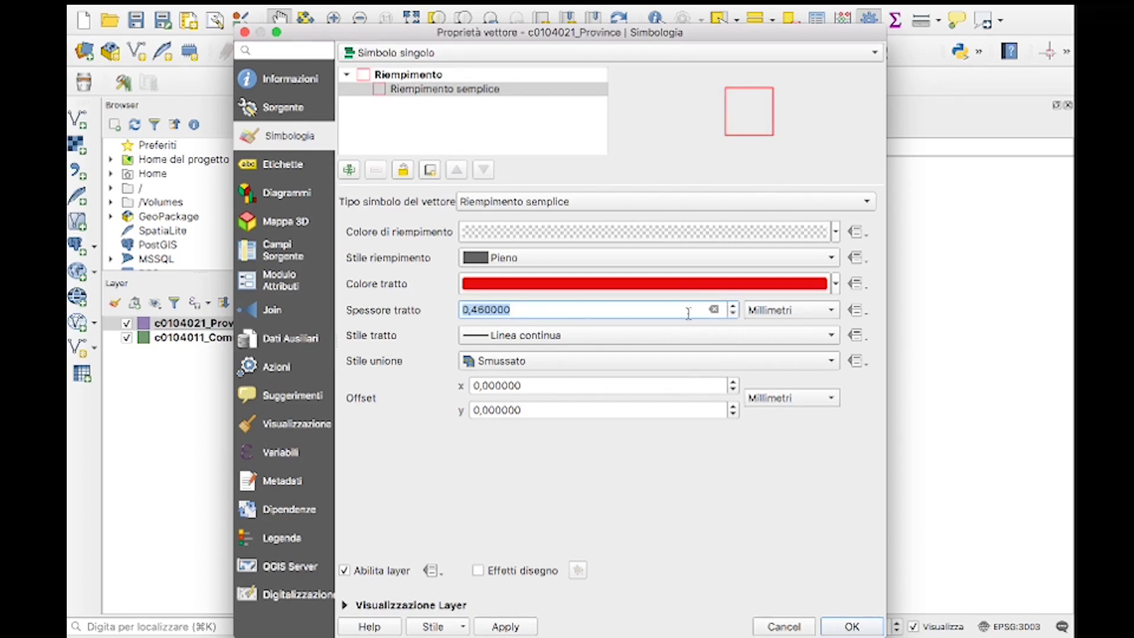
left_click(477, 308)
key("BackSpace")
type("5")
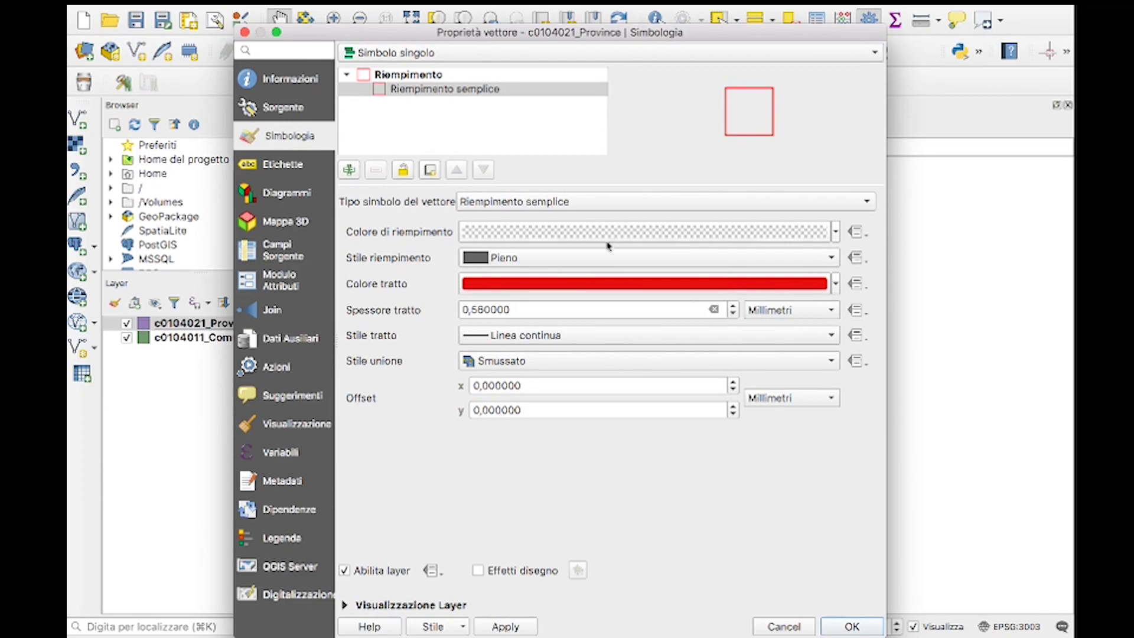
Examine the symbol layer types and fill styles available for the Province layer's fill
left_click(637, 202)
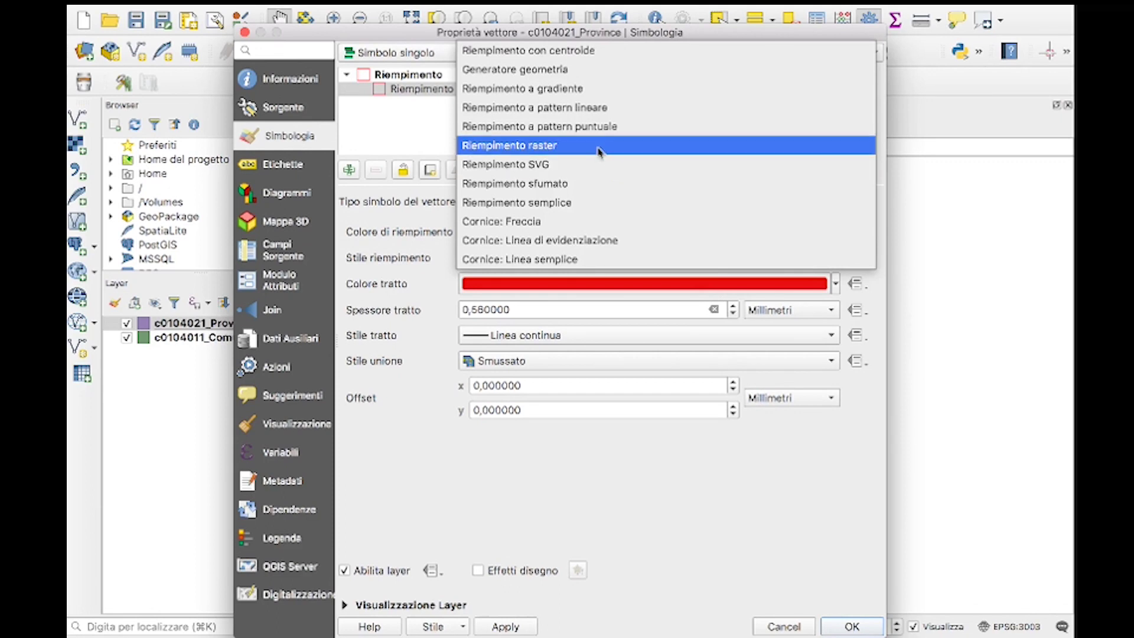
left_click(588, 210)
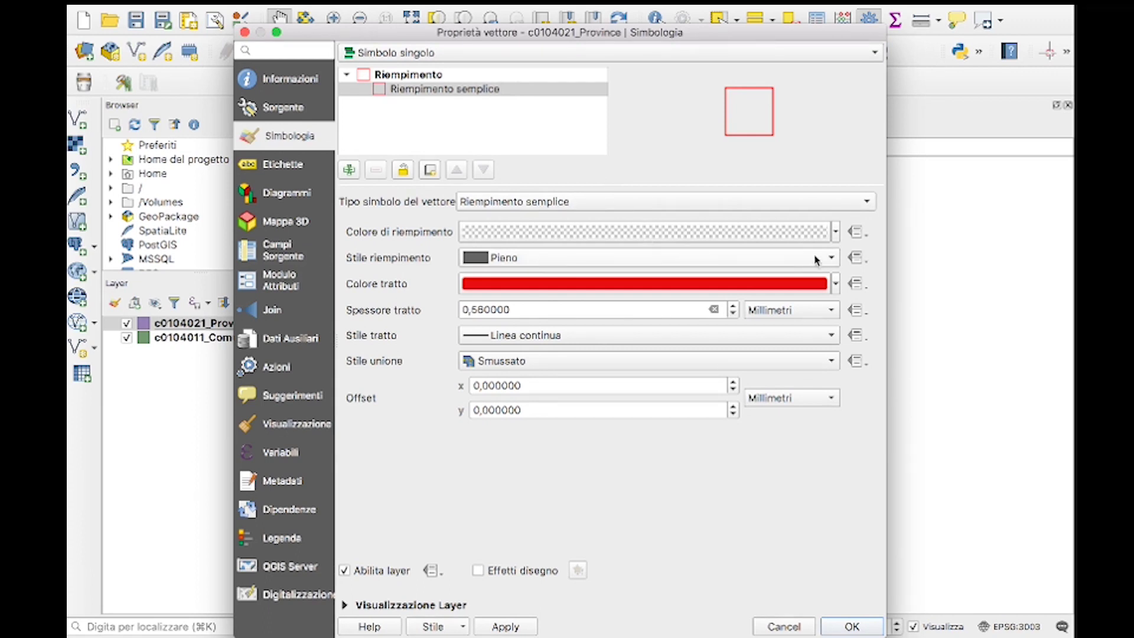
left_click(609, 202)
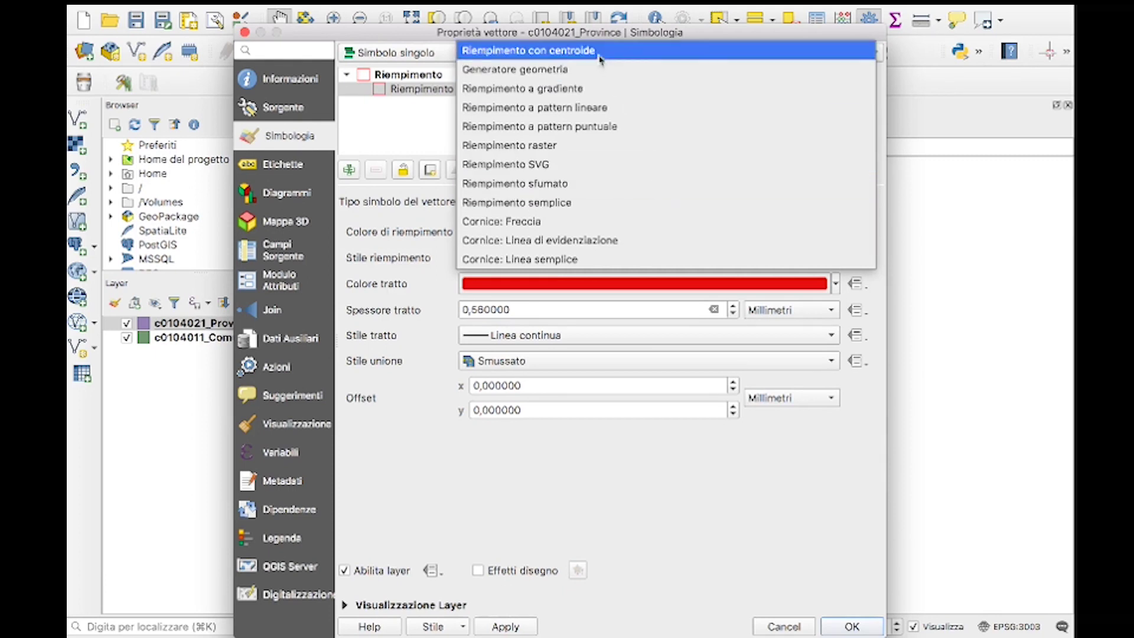
left_click(604, 203)
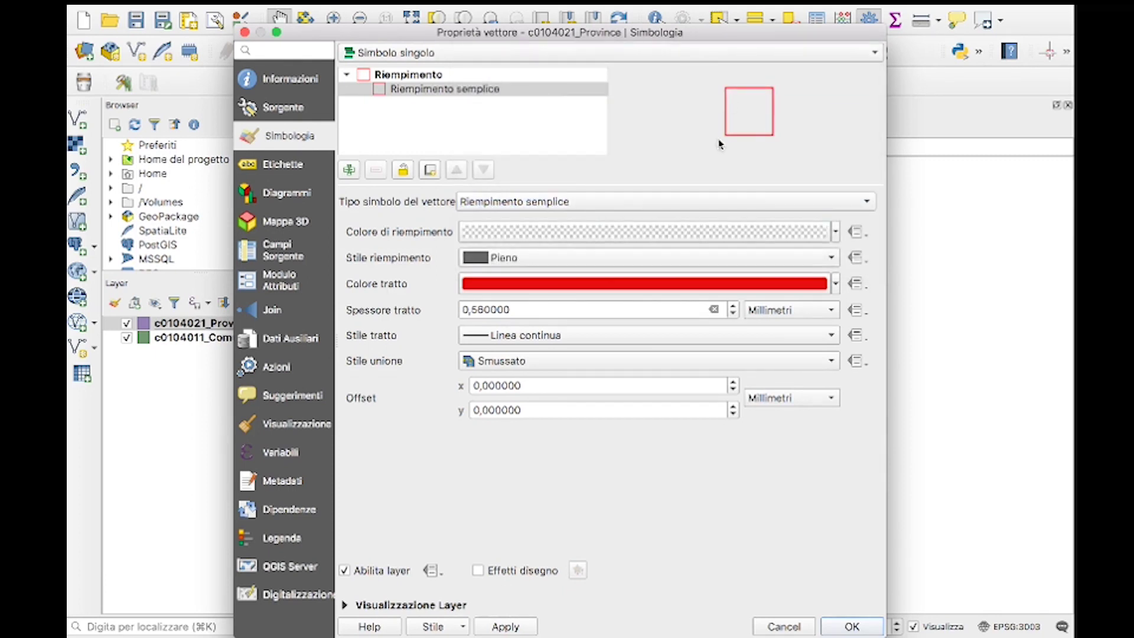
left_click(684, 258)
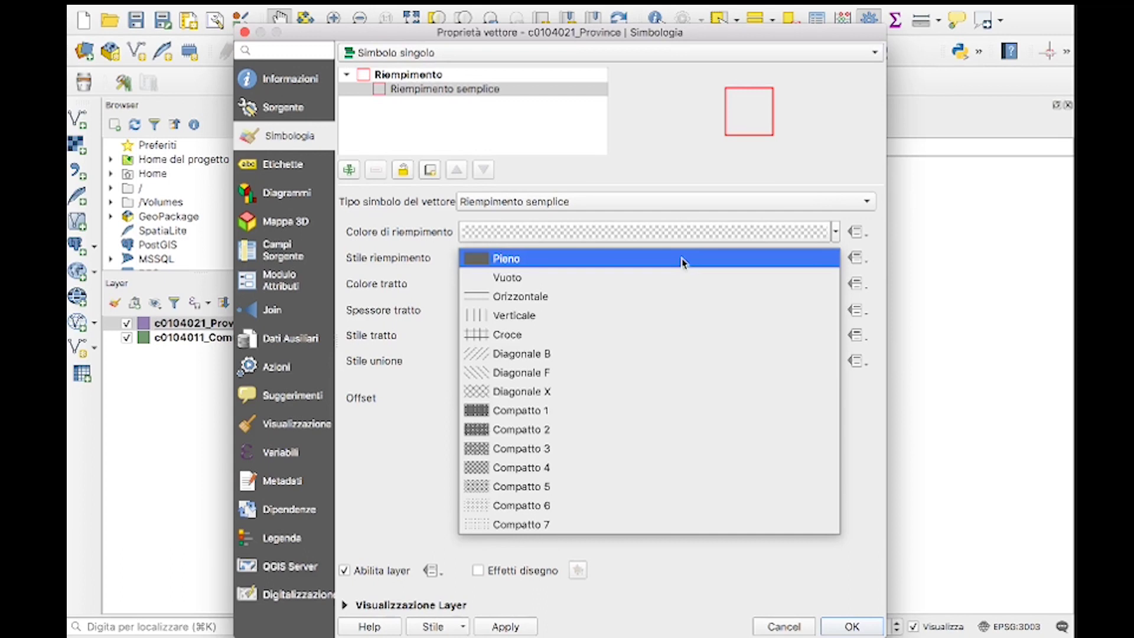
left_click(605, 263)
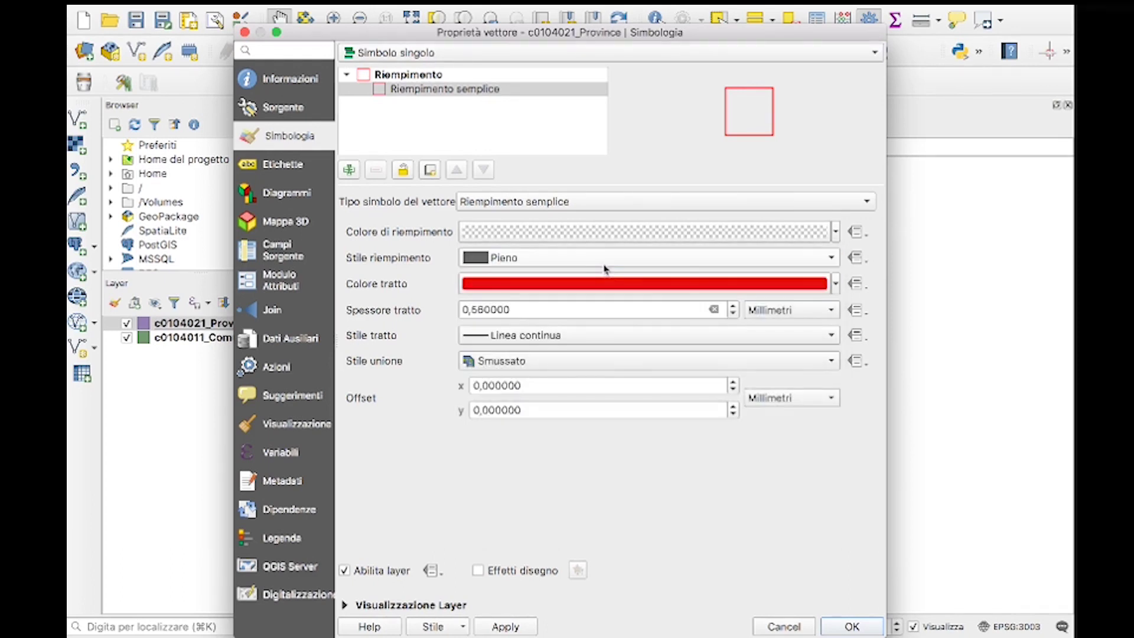
Recheck the transparent fill option for the Province layer and apply its symbology to the map
left_click(835, 233)
left_click(570, 253)
left_click(837, 233)
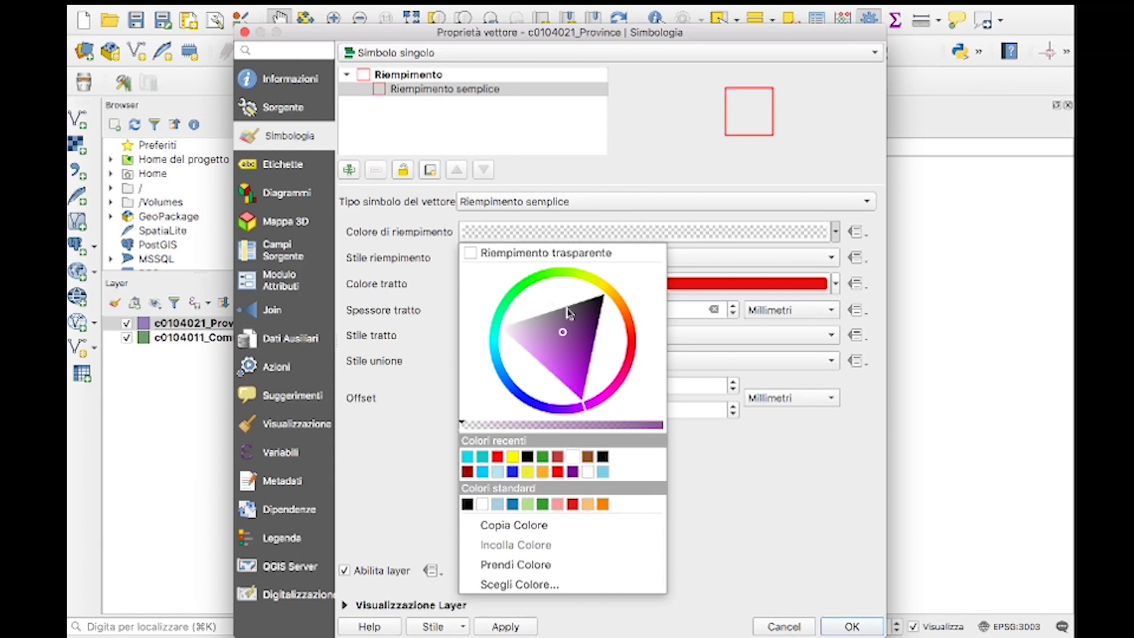
left_click(522, 255)
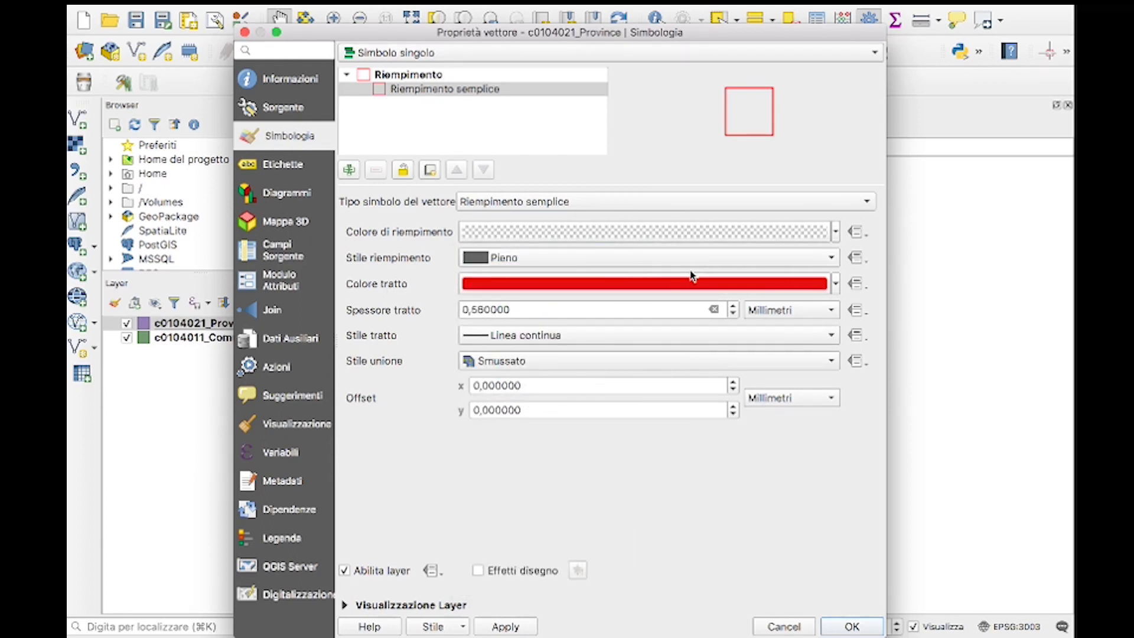
left_click(527, 632)
left_click(849, 626)
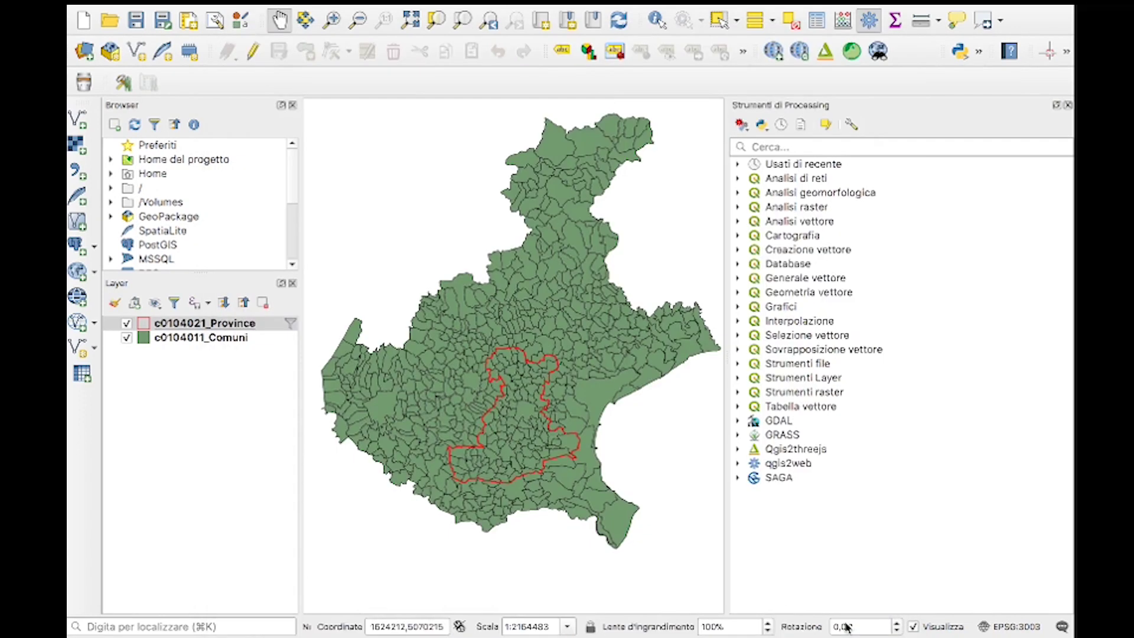
Filter the c0104011_Comuni layer with the expression "PROVINCIA" = 'PD', using the field's listed values
scroll(521, 363, "up", 1)
left_click_drag(521, 363, 520, 384)
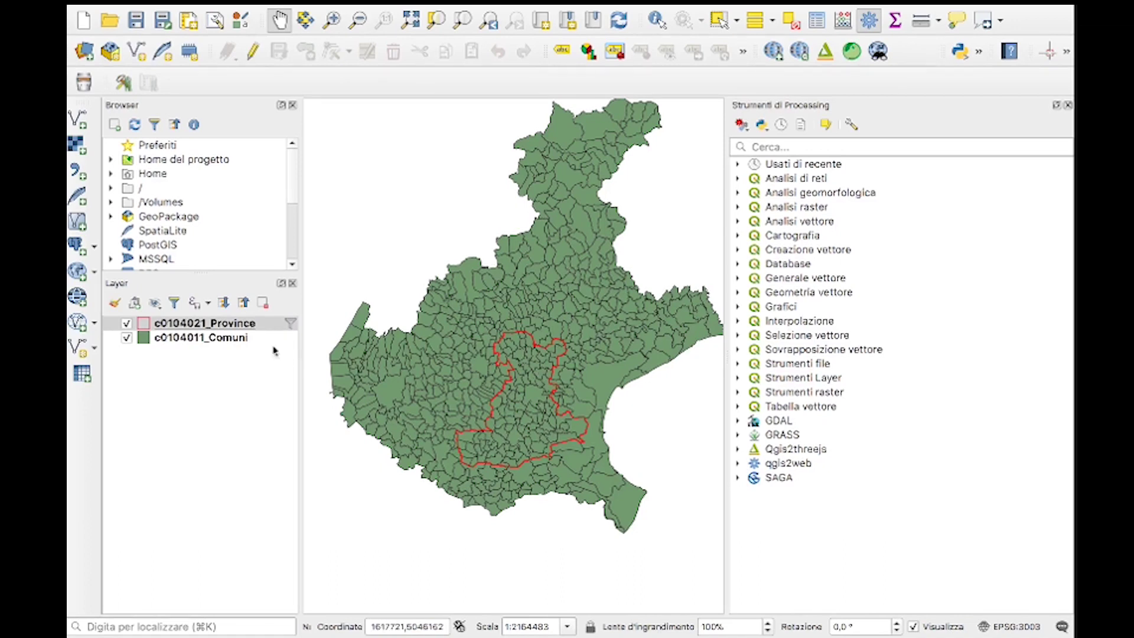
right_click(235, 341)
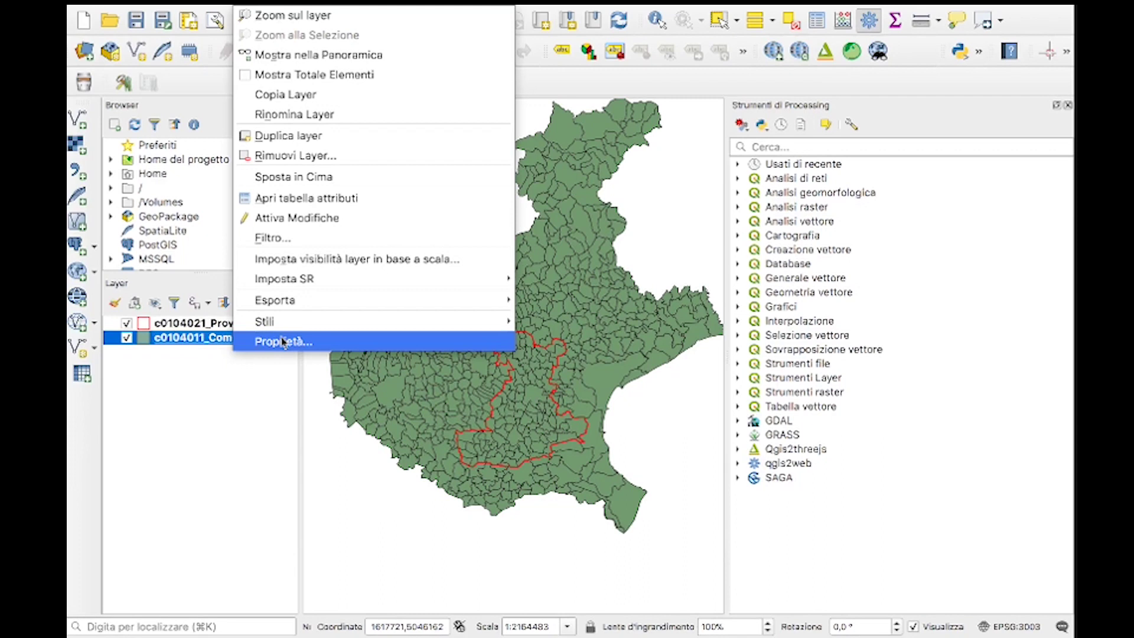
left_click(231, 368)
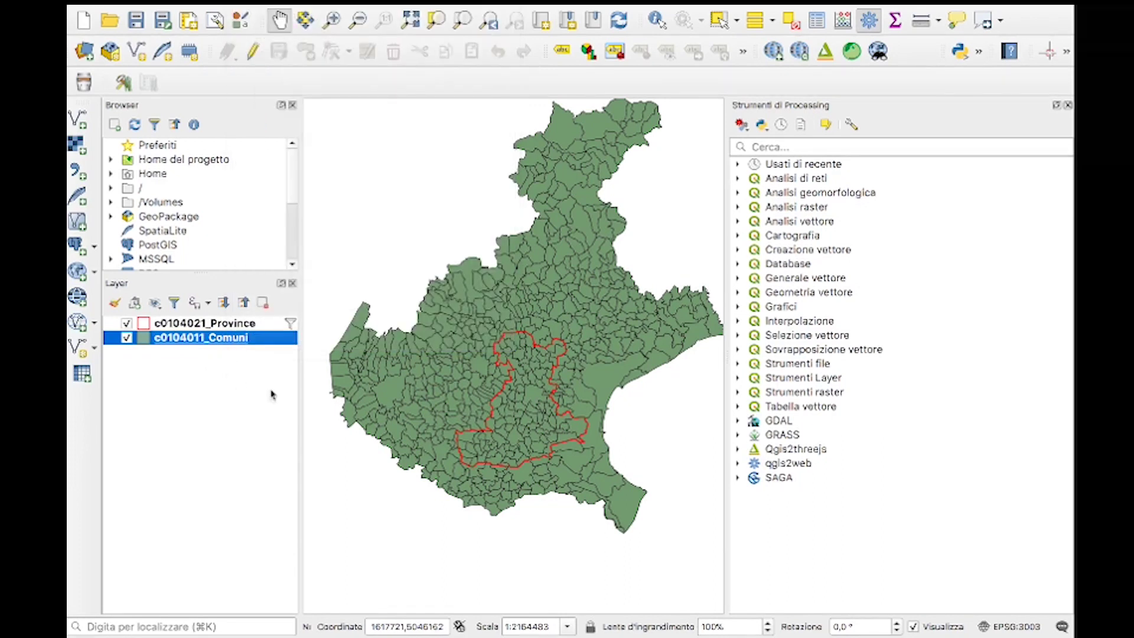
right_click(209, 339)
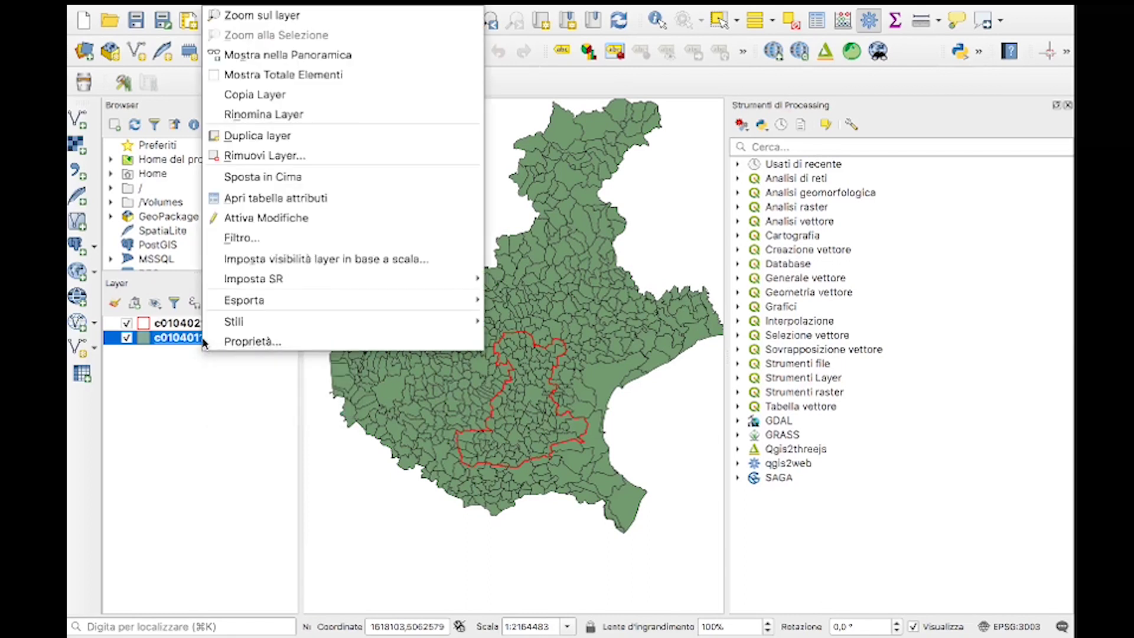
left_click(269, 238)
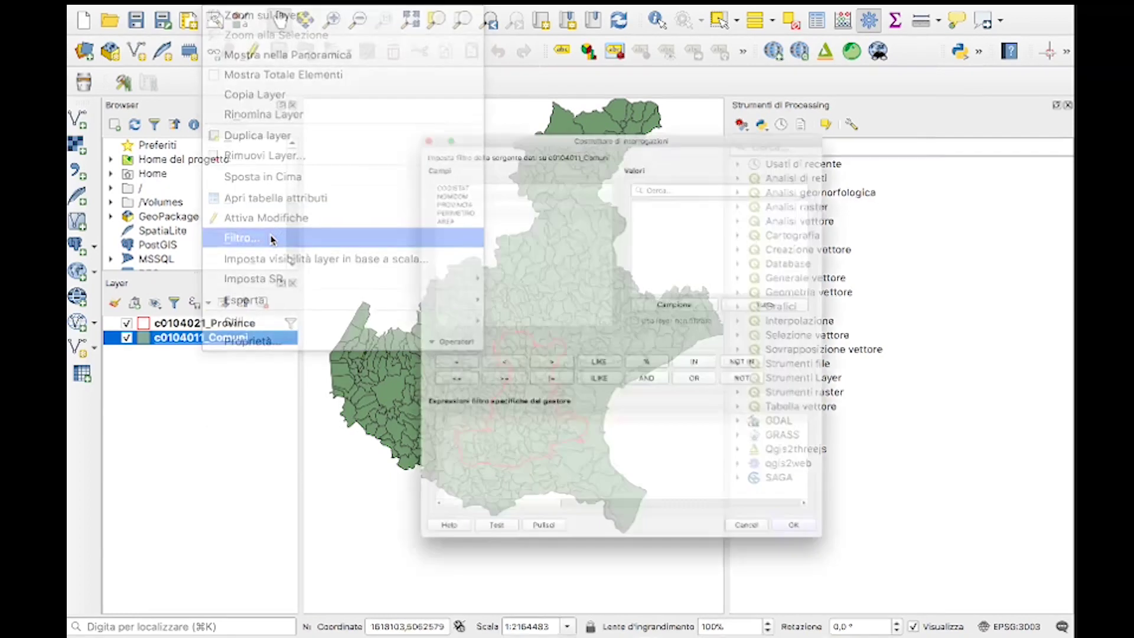
double_click(390, 148)
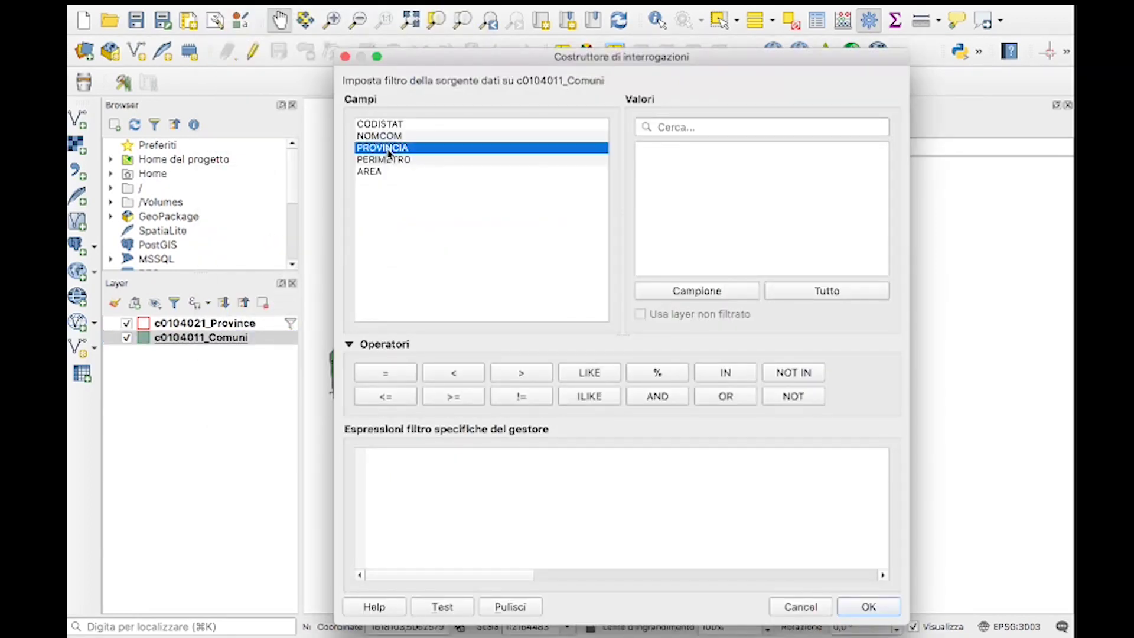
double_click(389, 148)
key("BackSpace")
key("BackSpace")
key("BackSpace")
key("BackSpace")
key("BackSpace")
key("BackSpace")
key("BackSpace")
key("BackSpace")
key("BackSpace")
key("BackSpace")
key("BackSpace")
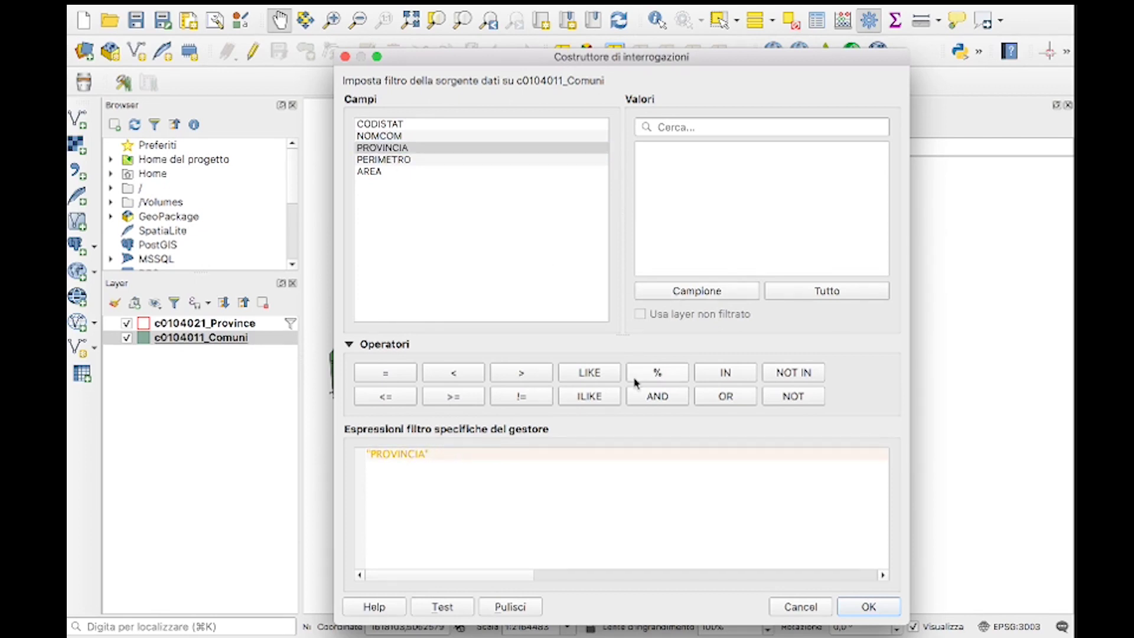
left_click(733, 291)
left_click(385, 373)
left_click(649, 162)
double_click(650, 168)
left_click(869, 607)
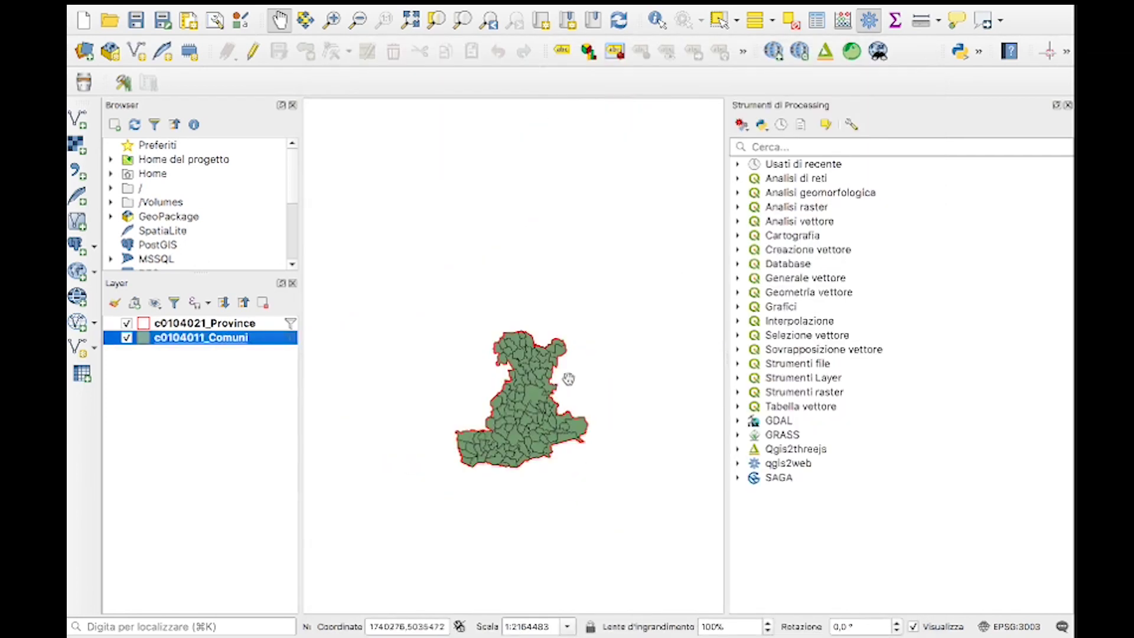
Give the c0104011_Comuni layer's simple fill a transparent fill colour
left_click_drag(528, 427, 527, 415)
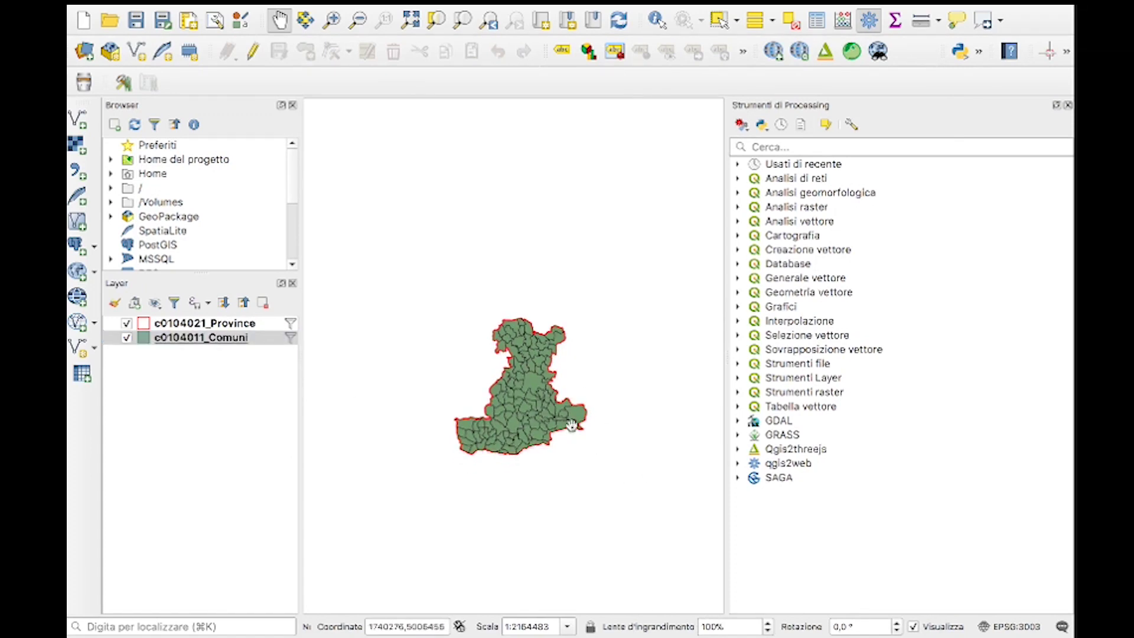
right_click(225, 340)
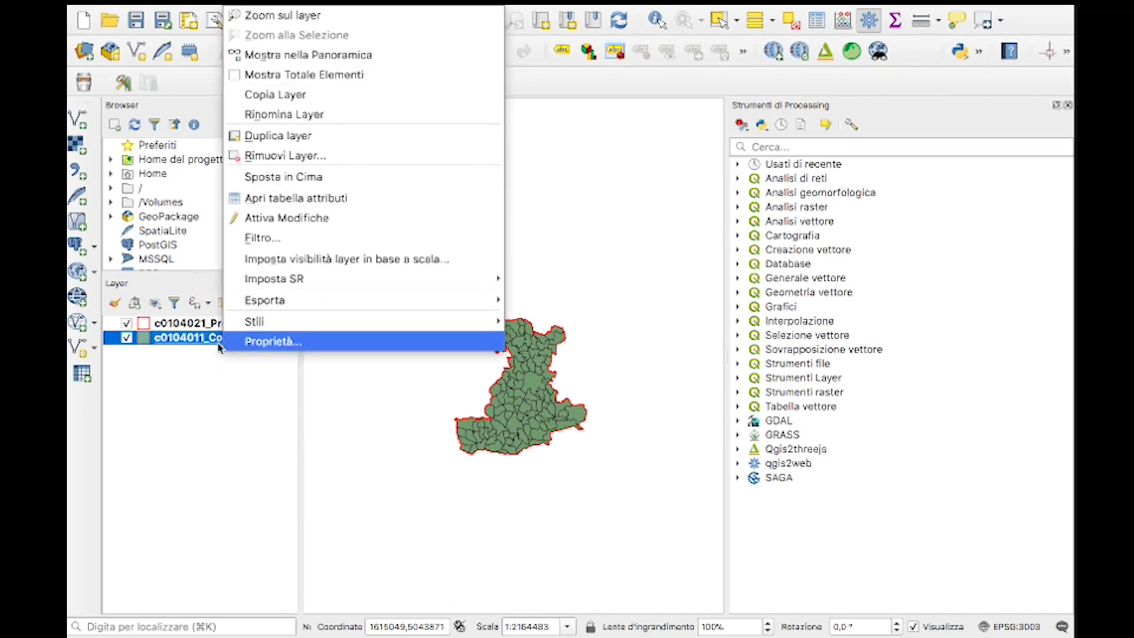
left_click(248, 343)
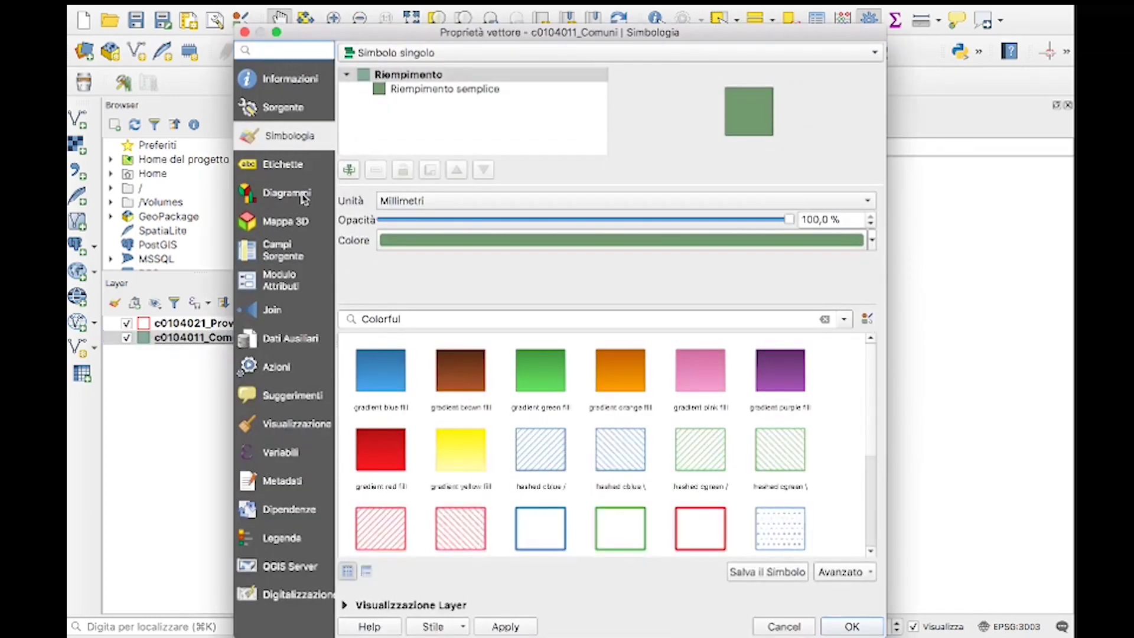
left_click(521, 92)
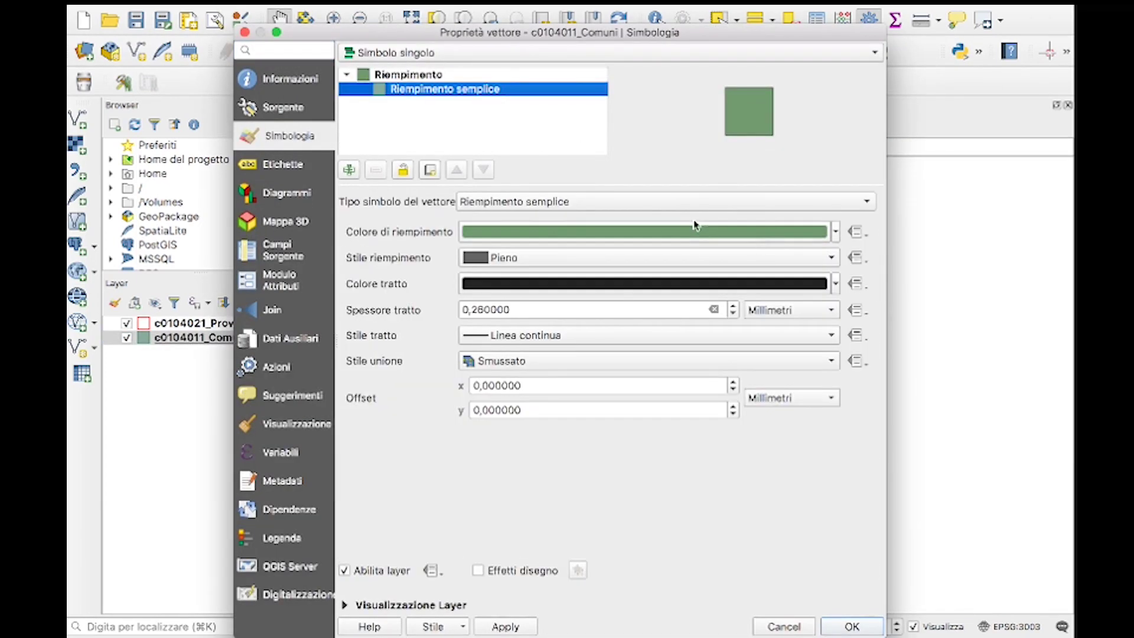
left_click(836, 233)
left_click(646, 253)
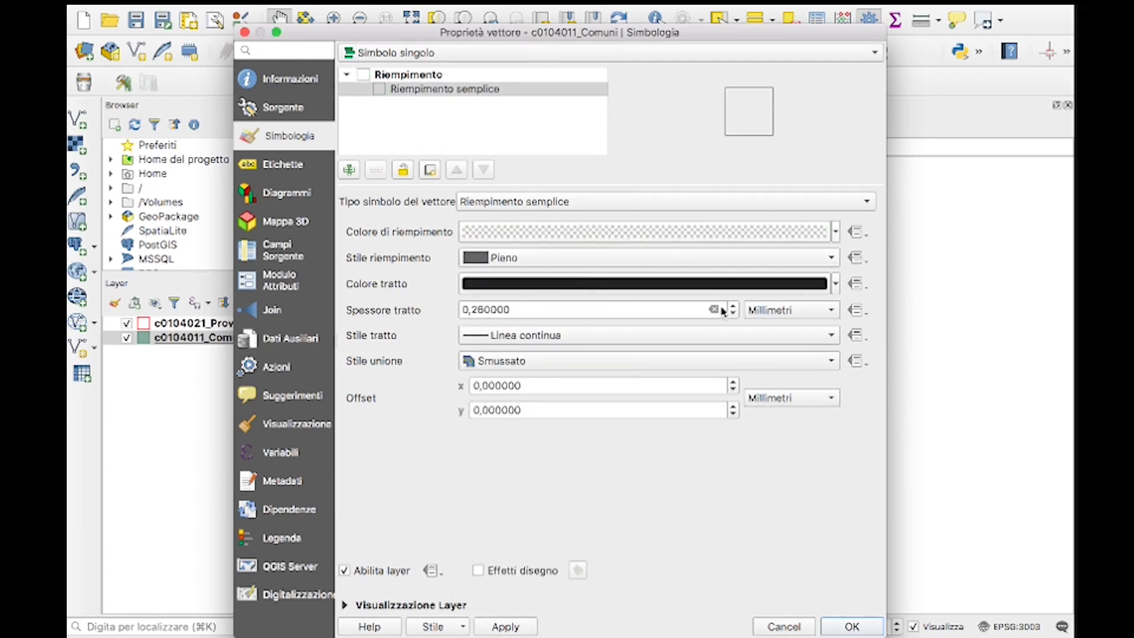
Set the c0104011_Comuni layer's stroke width to 0.36 mm and apply the symbology to the map
left_click(479, 311)
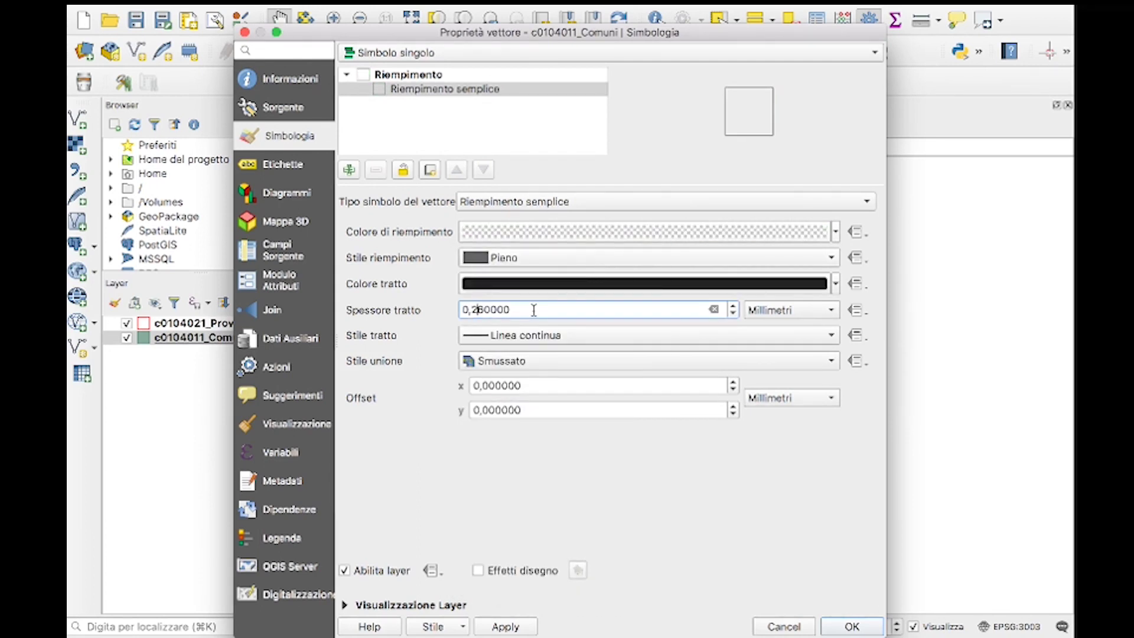
key("BackSpace")
type("3")
left_click(503, 626)
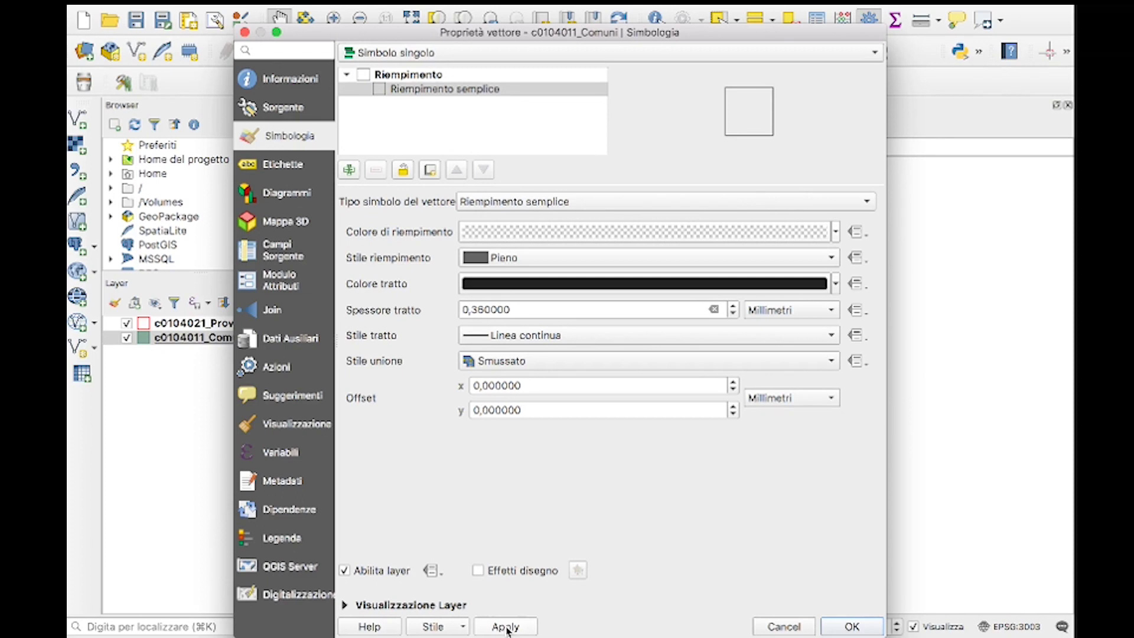
left_click(506, 628)
left_click(852, 627)
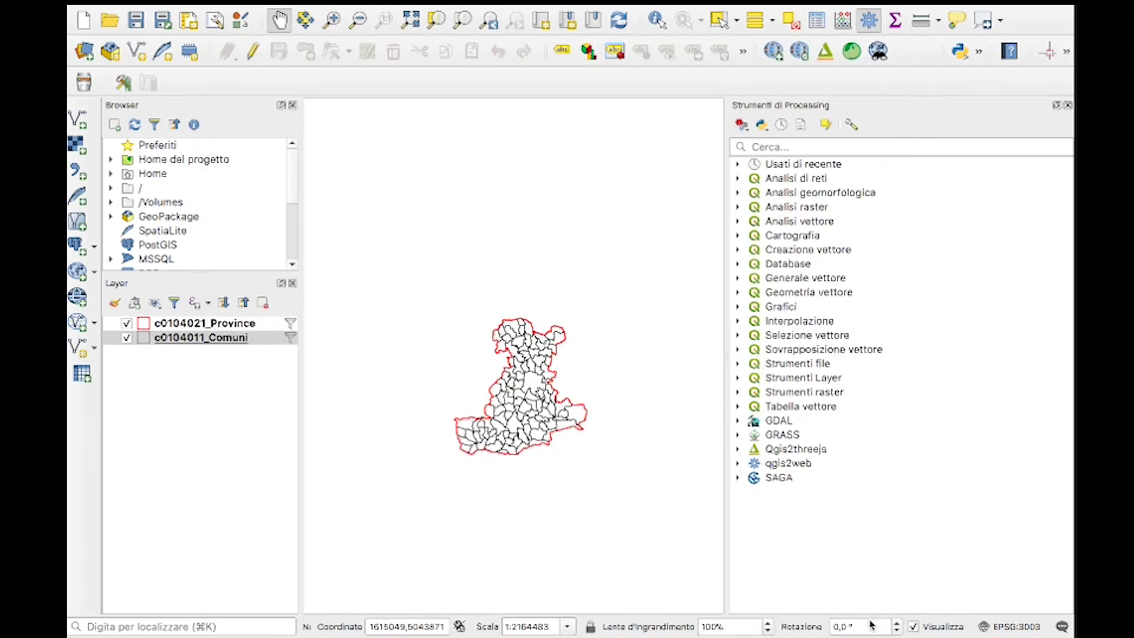
Add the c0506021_copsuolo.shp vector dataset from the Input folder to the project
scroll(544, 393, "up", 1)
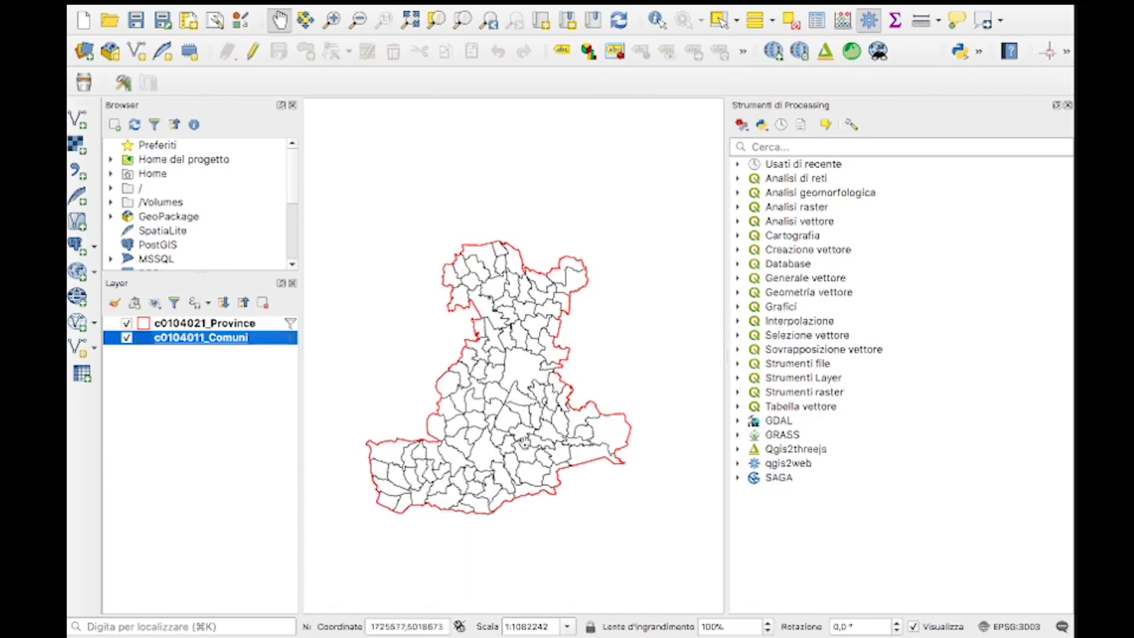
scroll(473, 367, "down", 1)
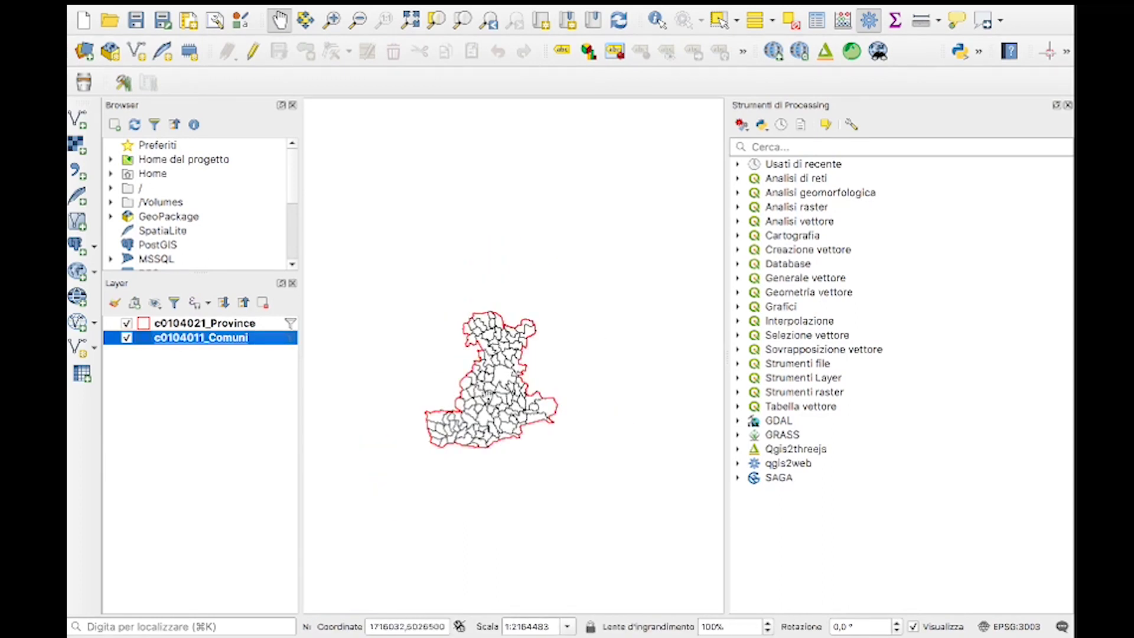
scroll(493, 329, "up", 1)
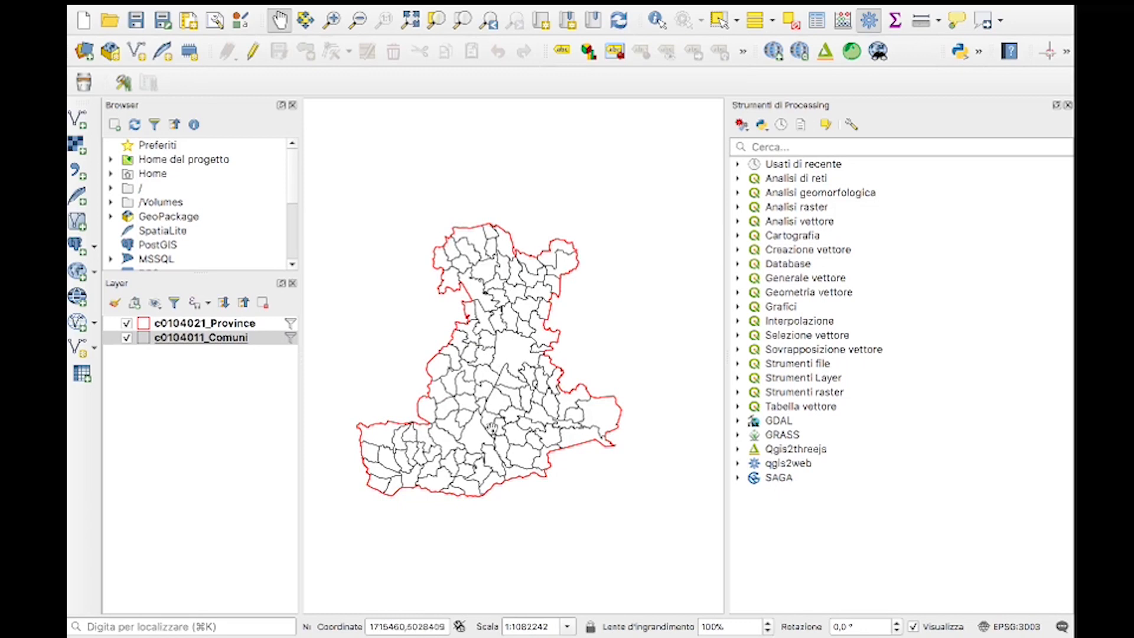
left_click(76, 122)
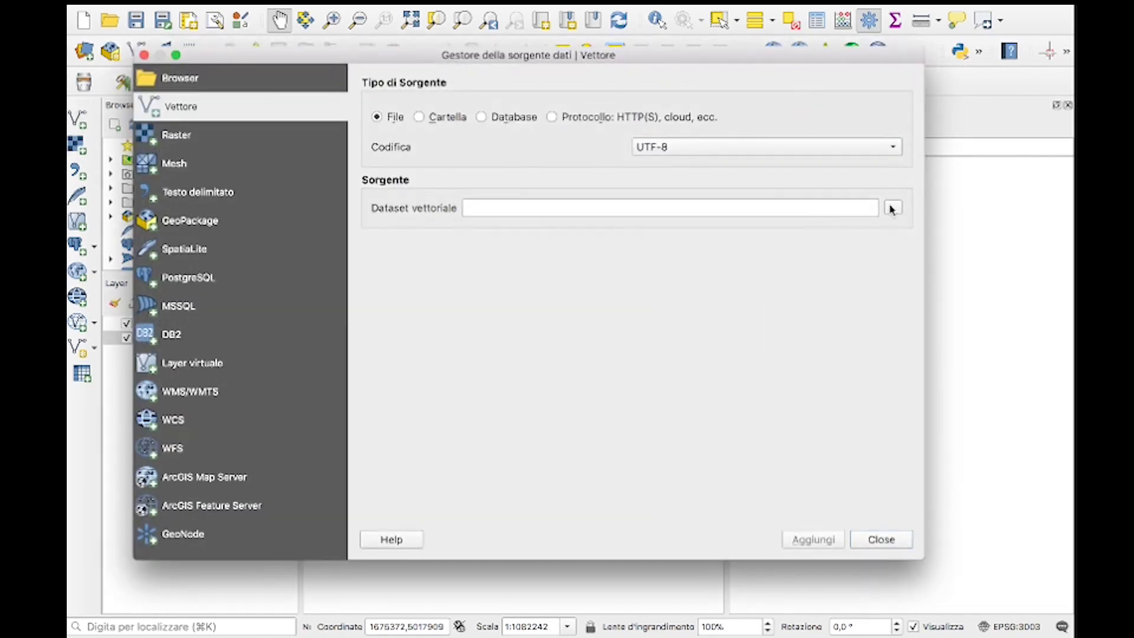
left_click(886, 210)
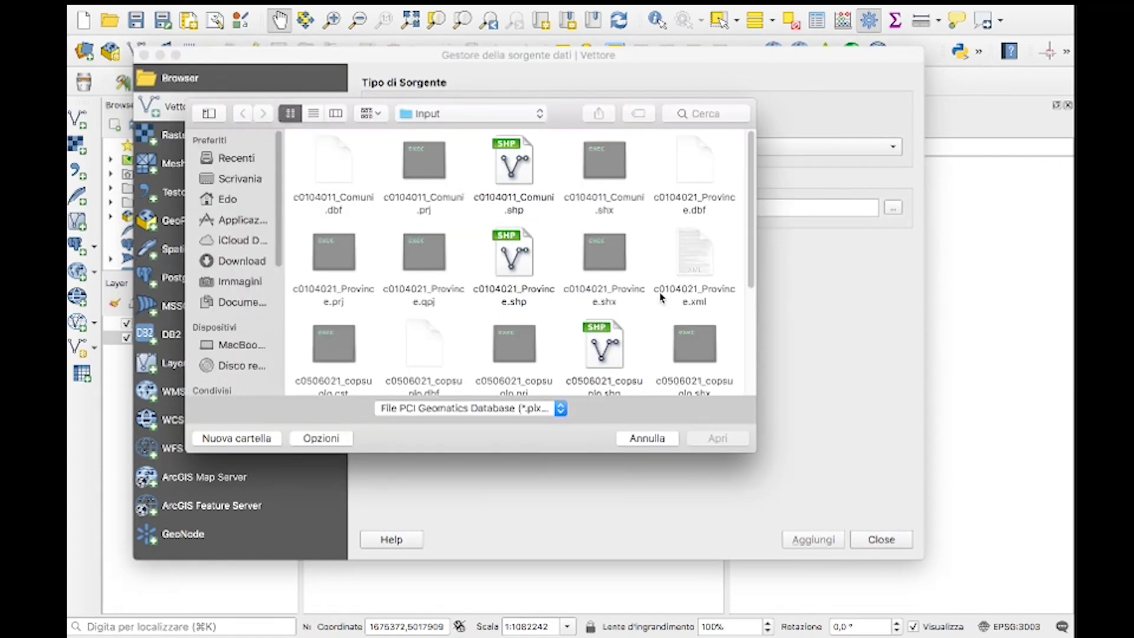
scroll(661, 296, "down", 2)
left_click(604, 284)
left_click(719, 438)
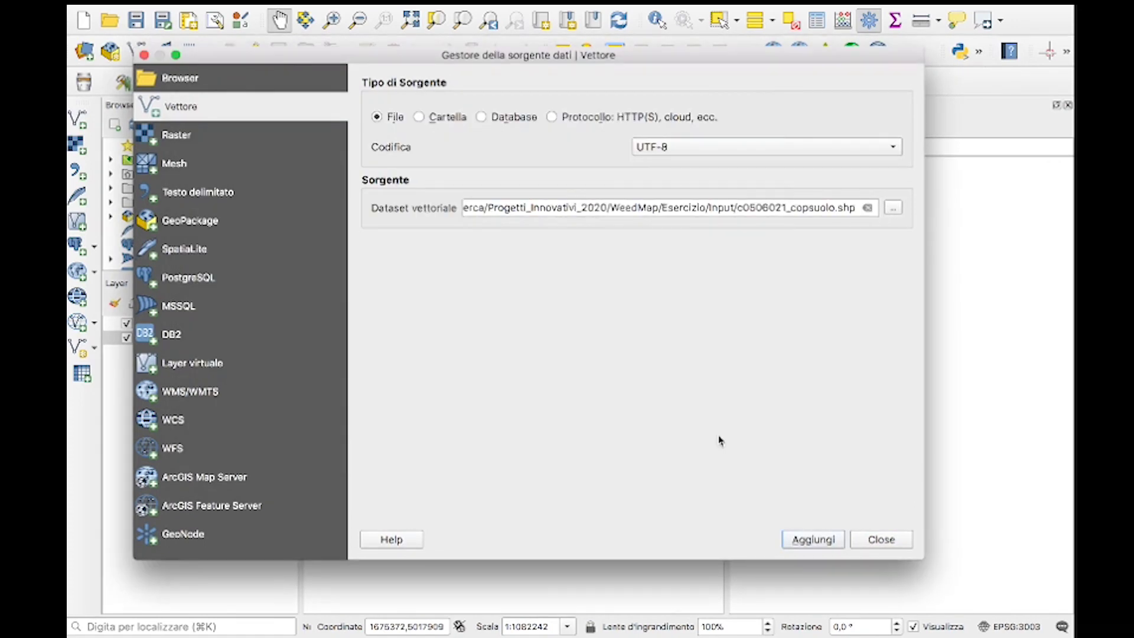
left_click(817, 543)
left_click(879, 539)
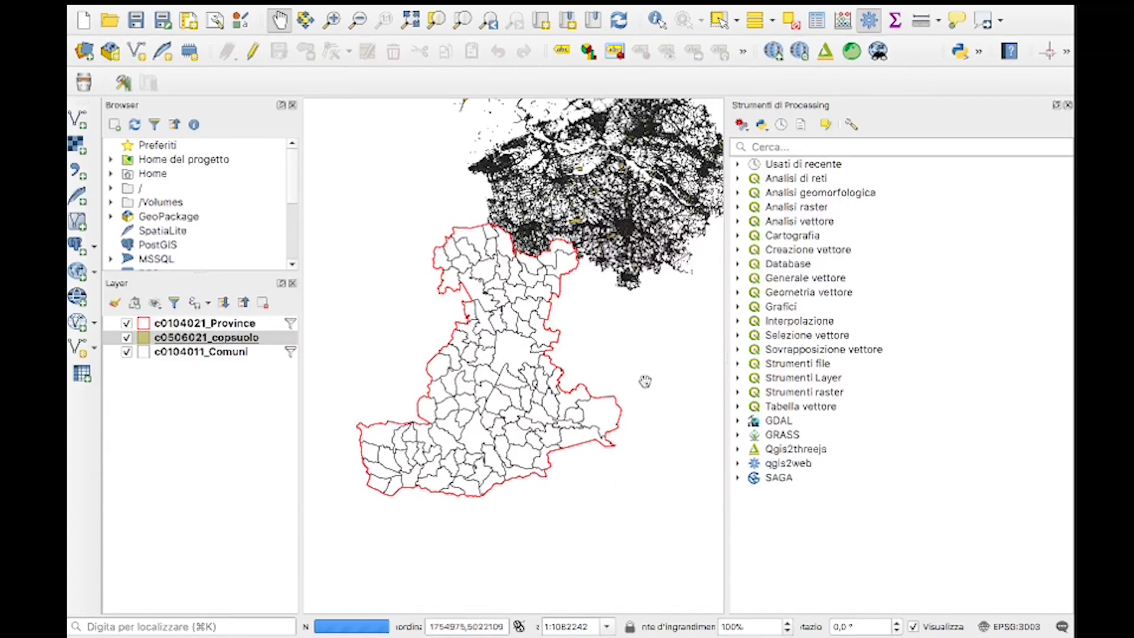
Open the attribute table of the c0506021_copsuolo layer and sort its records by the lc_i_lvl field
left_click_drag(638, 360, 629, 419)
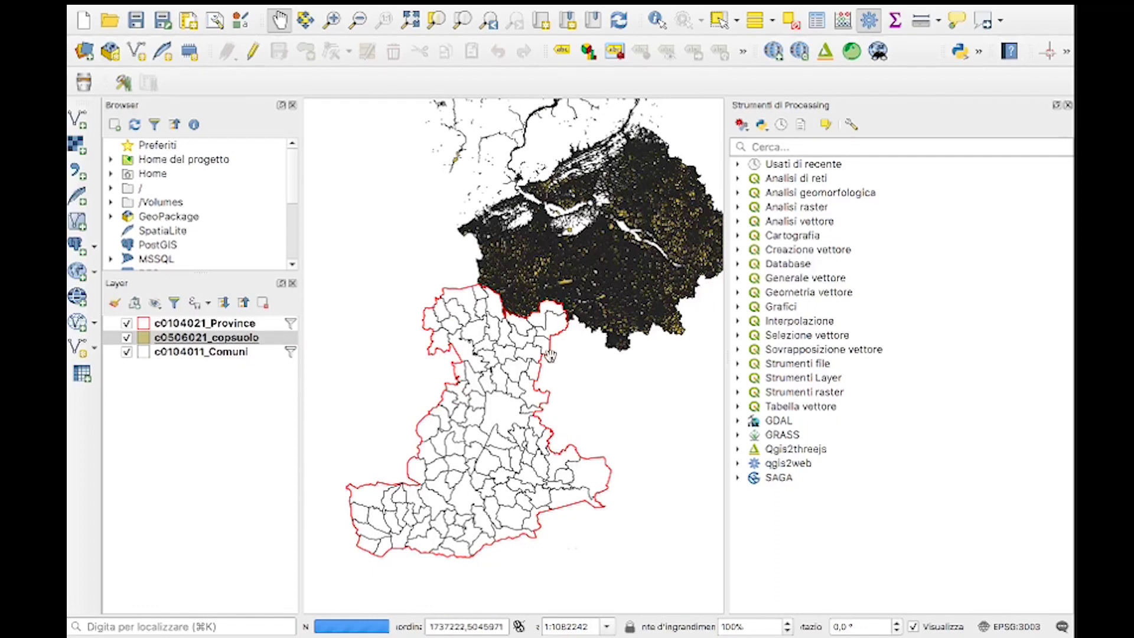
left_click_drag(540, 349, 543, 398)
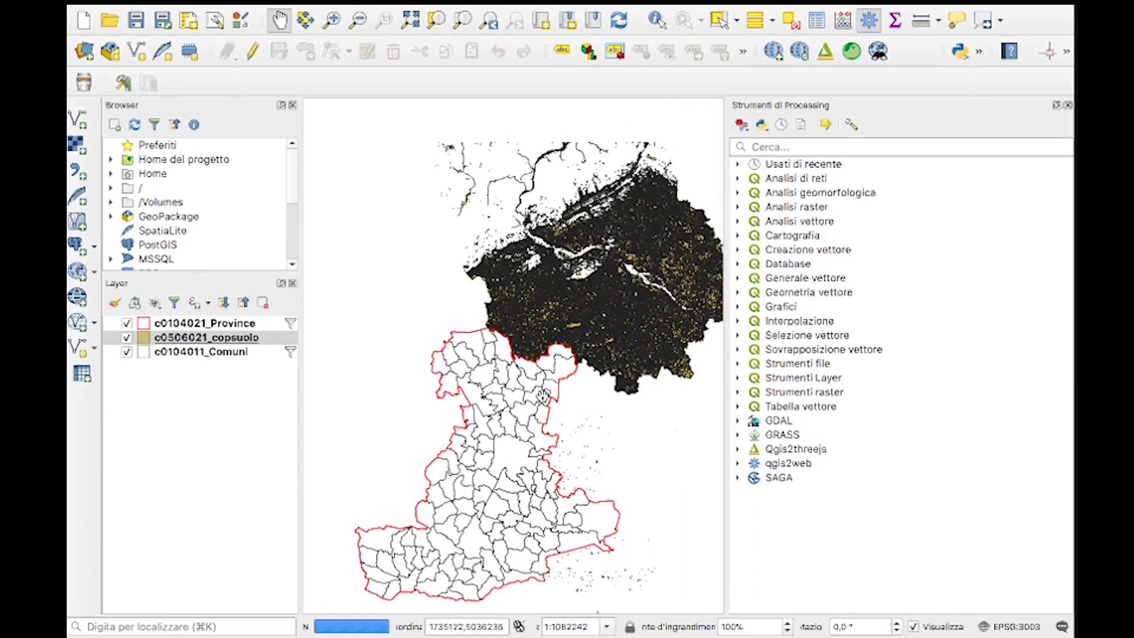
scroll(542, 394, "down", 1)
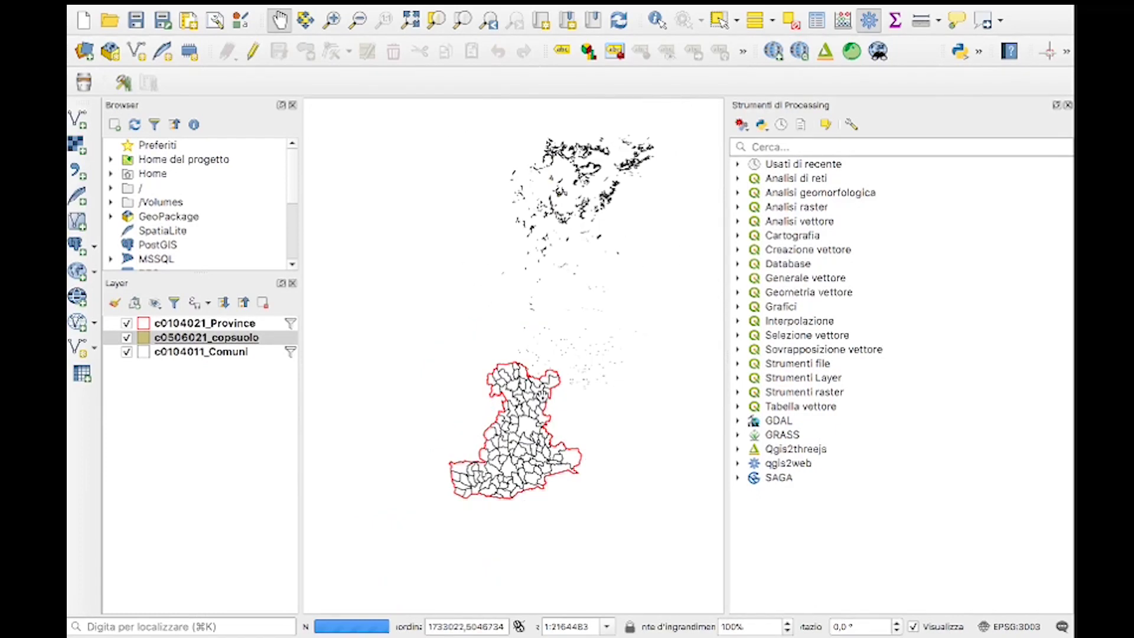
right_click(244, 341)
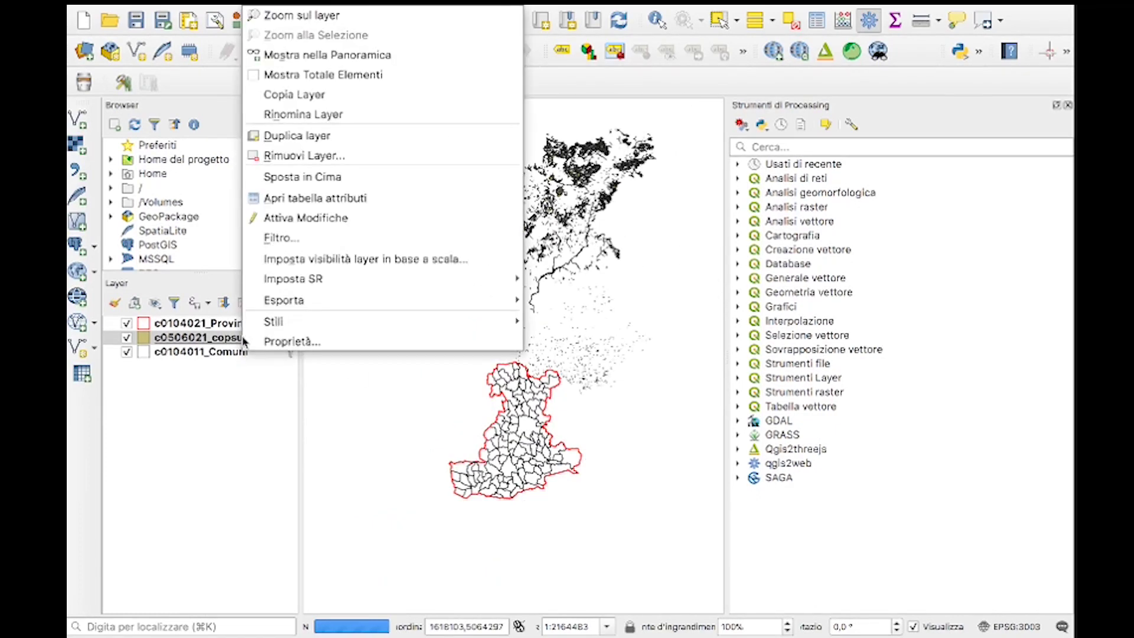
left_click(334, 202)
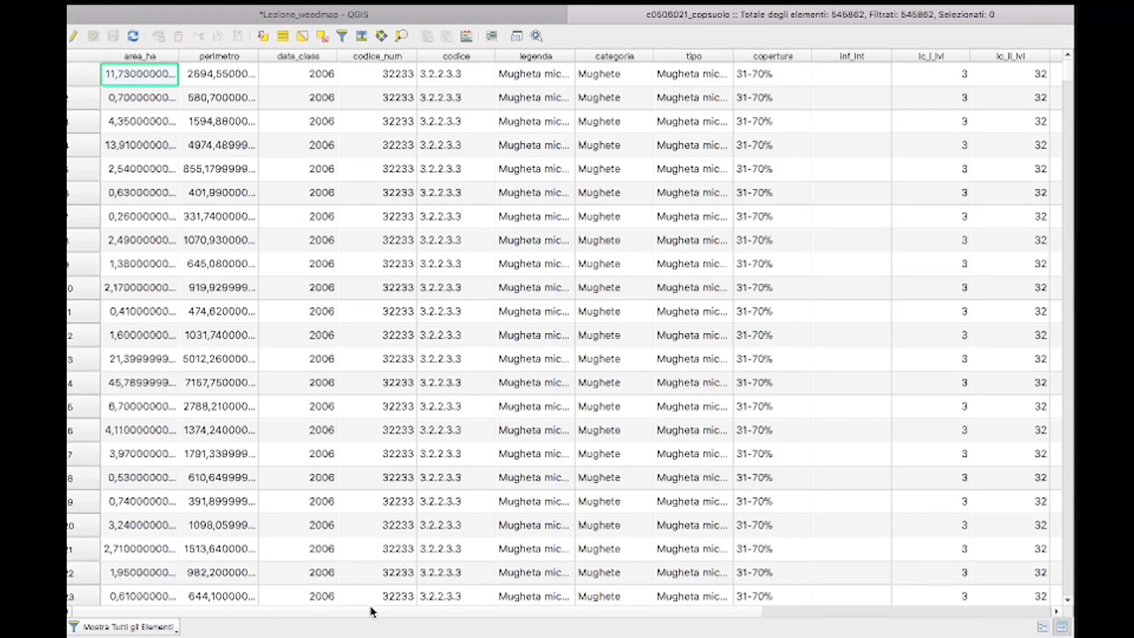
left_click_drag(433, 613, 828, 626)
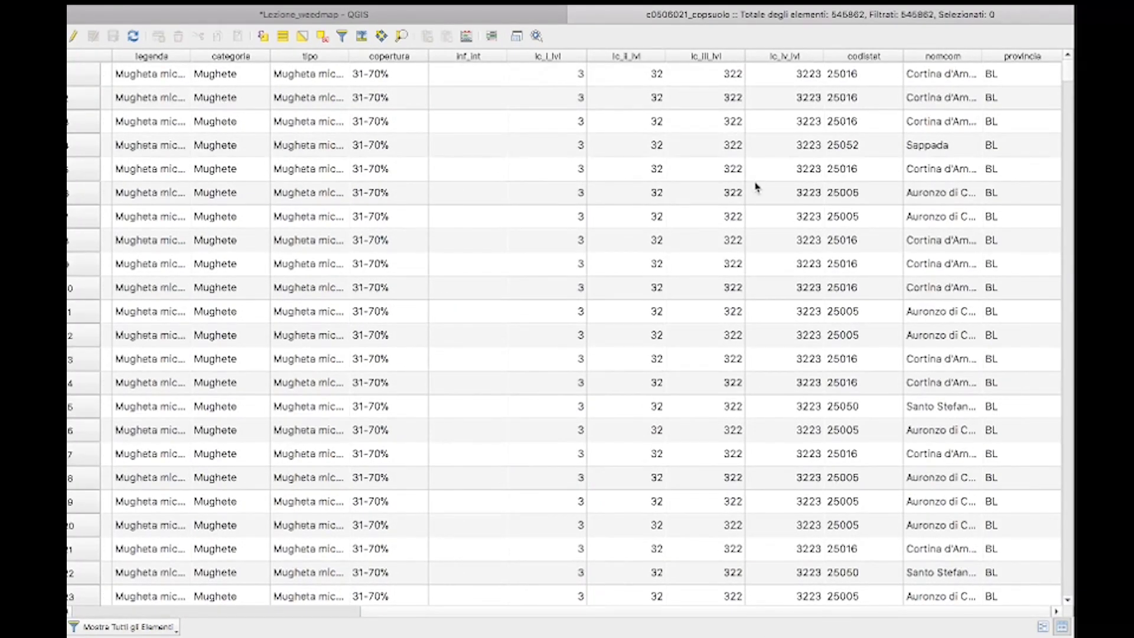
left_click(577, 57)
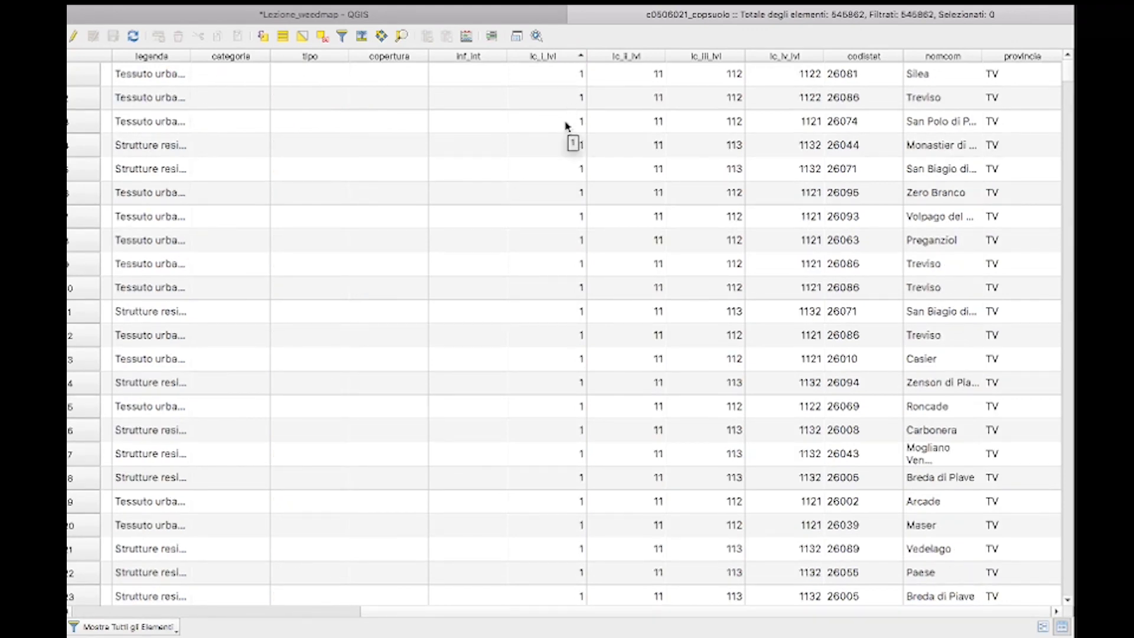
Examine the land cover level codes in the sorted c0506021_copsuolo records, and leave the attribute table
scroll(567, 127, "down", 2)
scroll(566, 126, "down", 6)
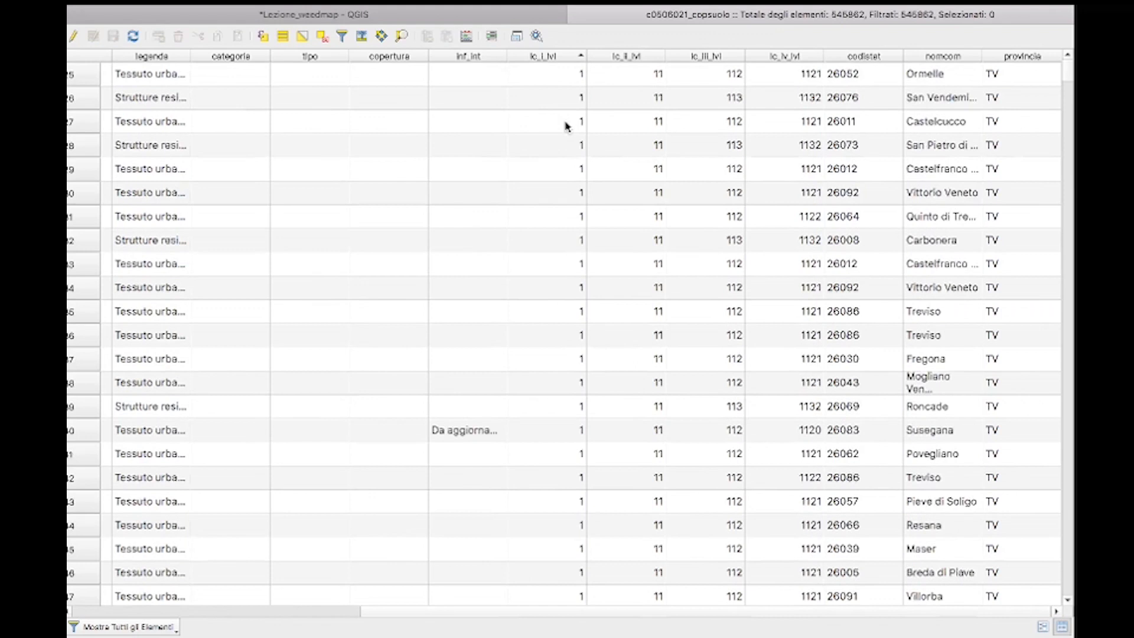
scroll(1060, 65, "up", 8)
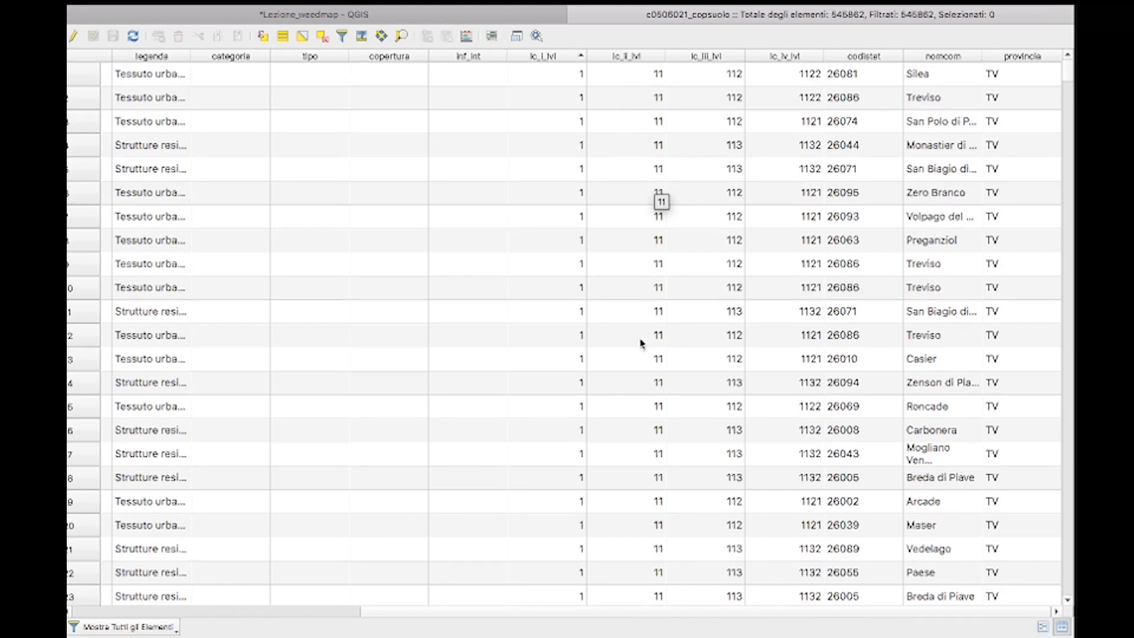
scroll(643, 346, "down", 4)
scroll(694, 154, "up", 1)
scroll(698, 154, "up", 3)
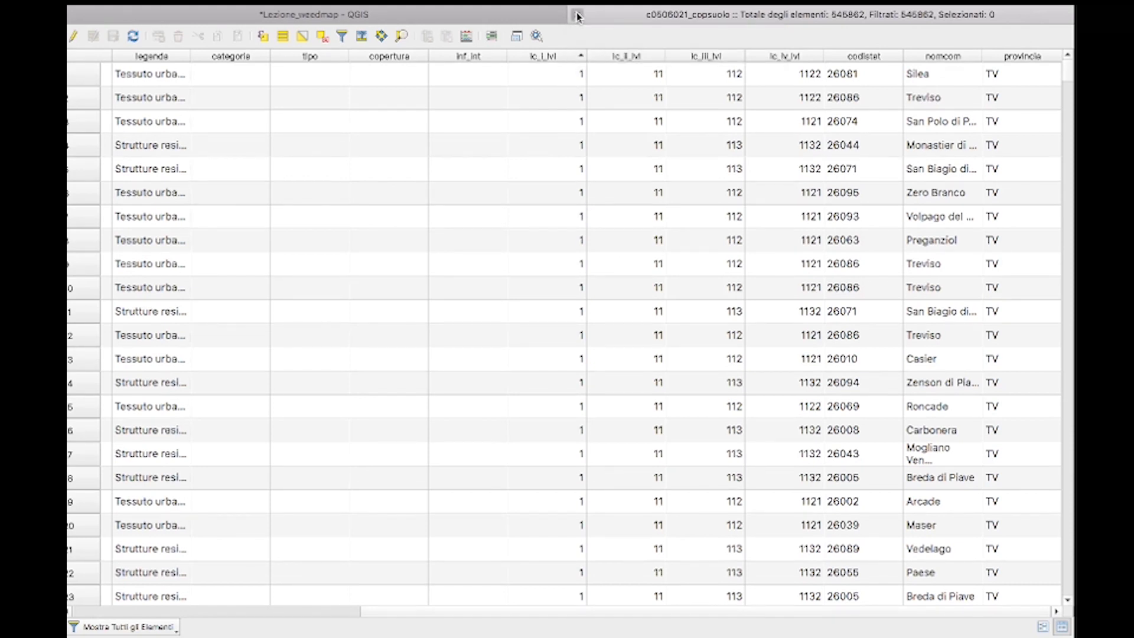
left_click(576, 16)
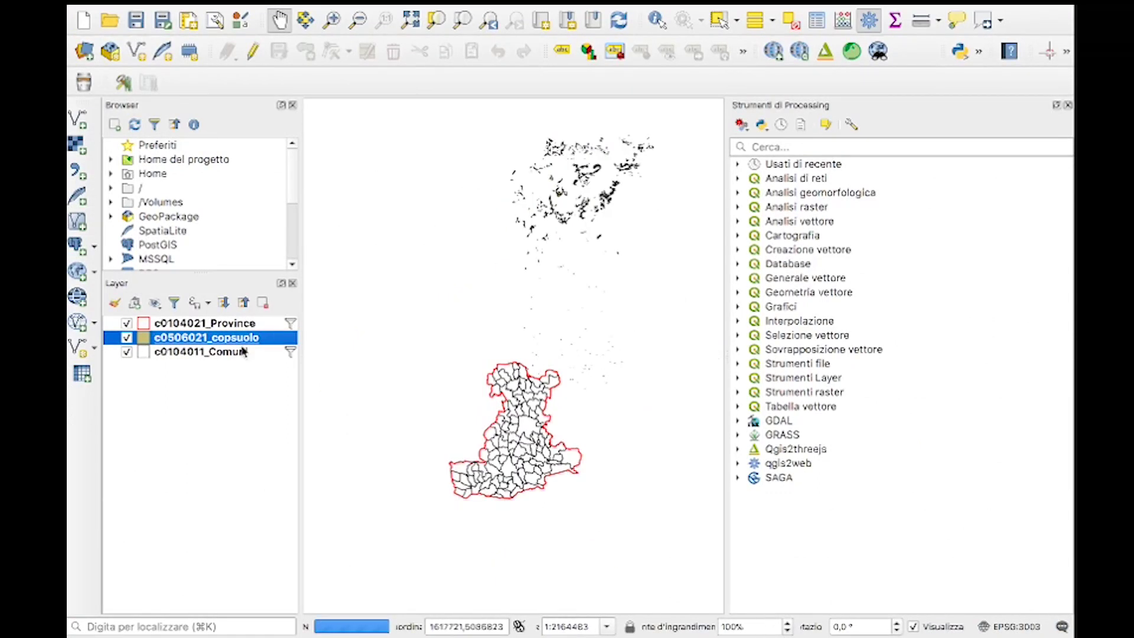
right_click(243, 352)
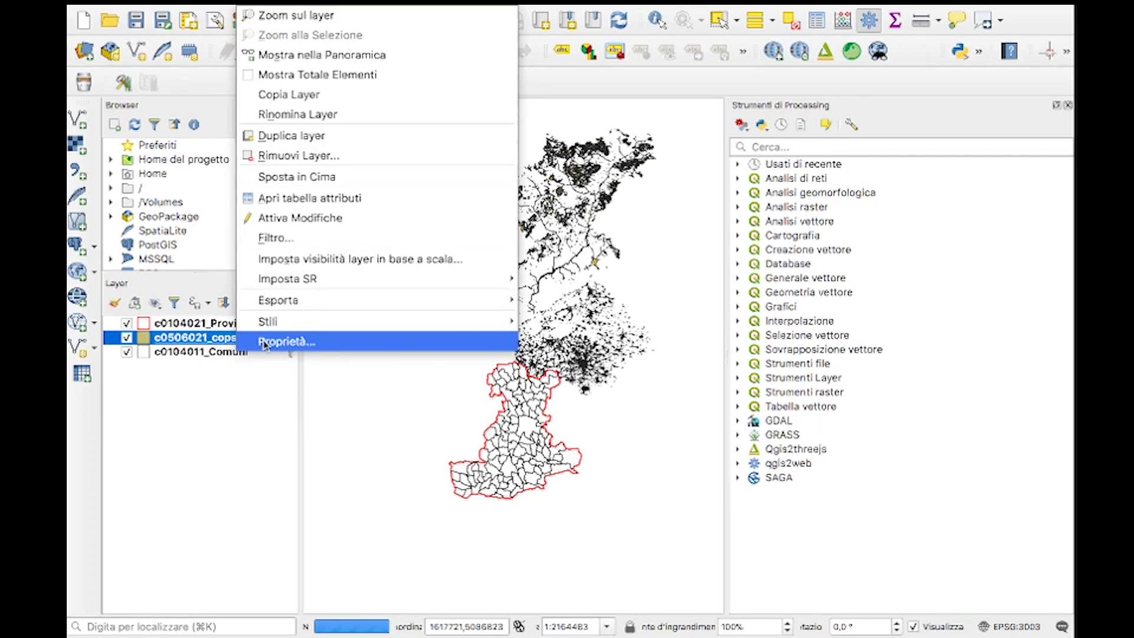
left_click(265, 344)
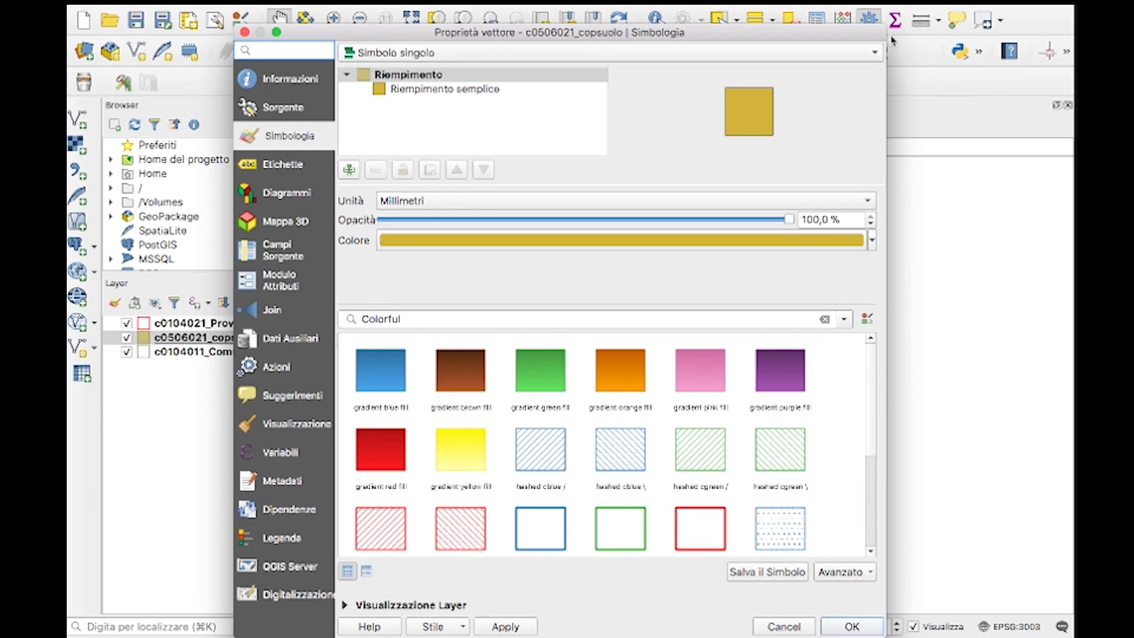
left_click(871, 56)
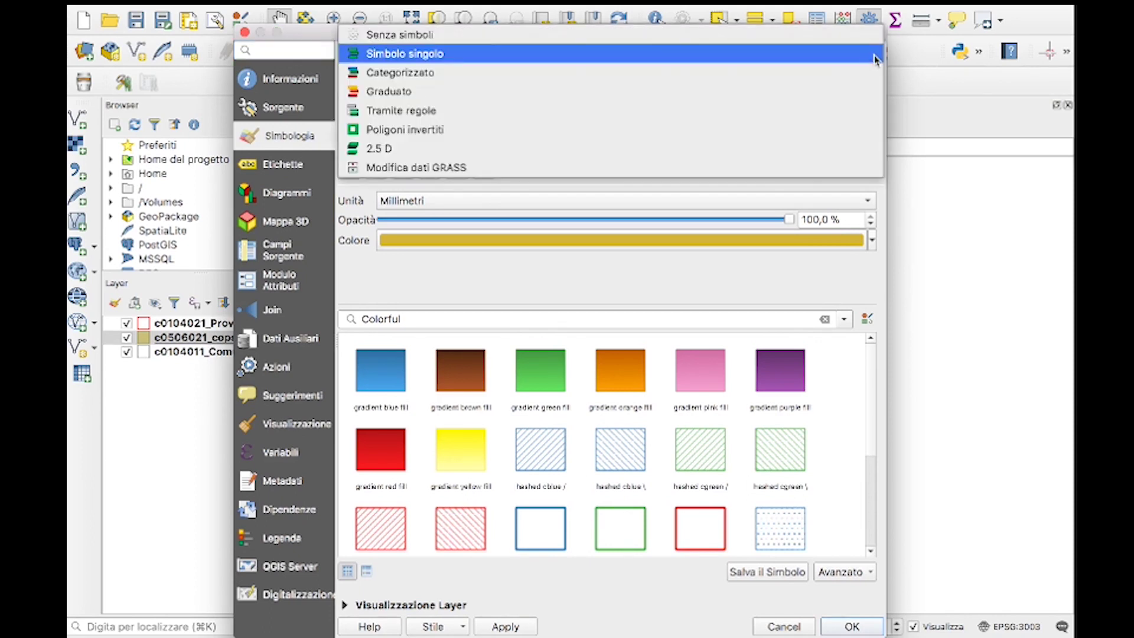
left_click(777, 188)
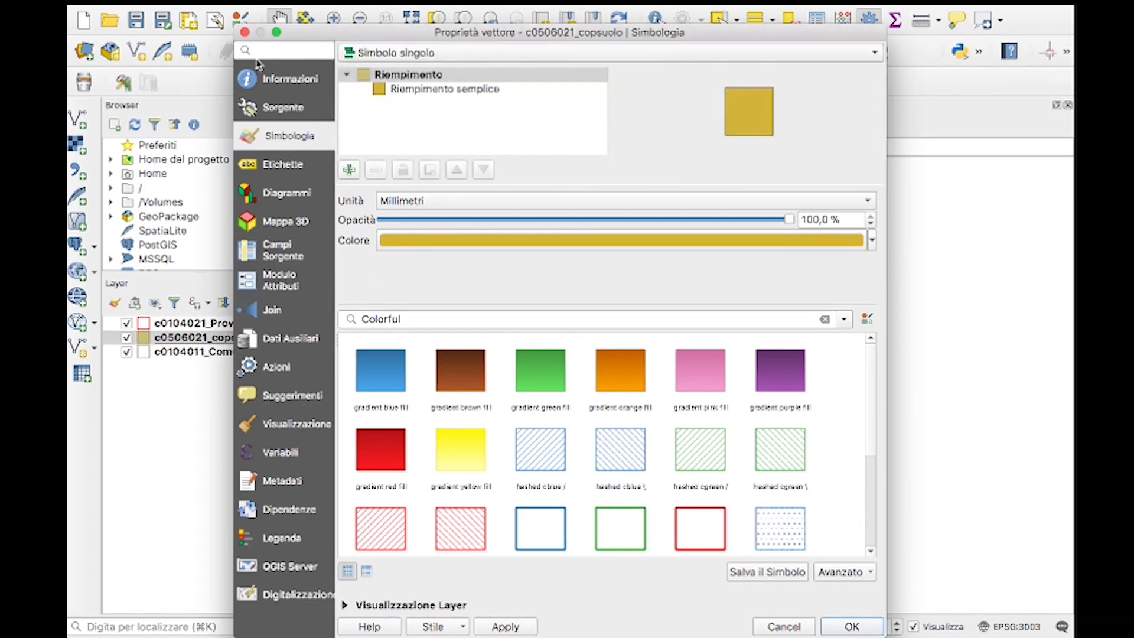
left_click(208, 338)
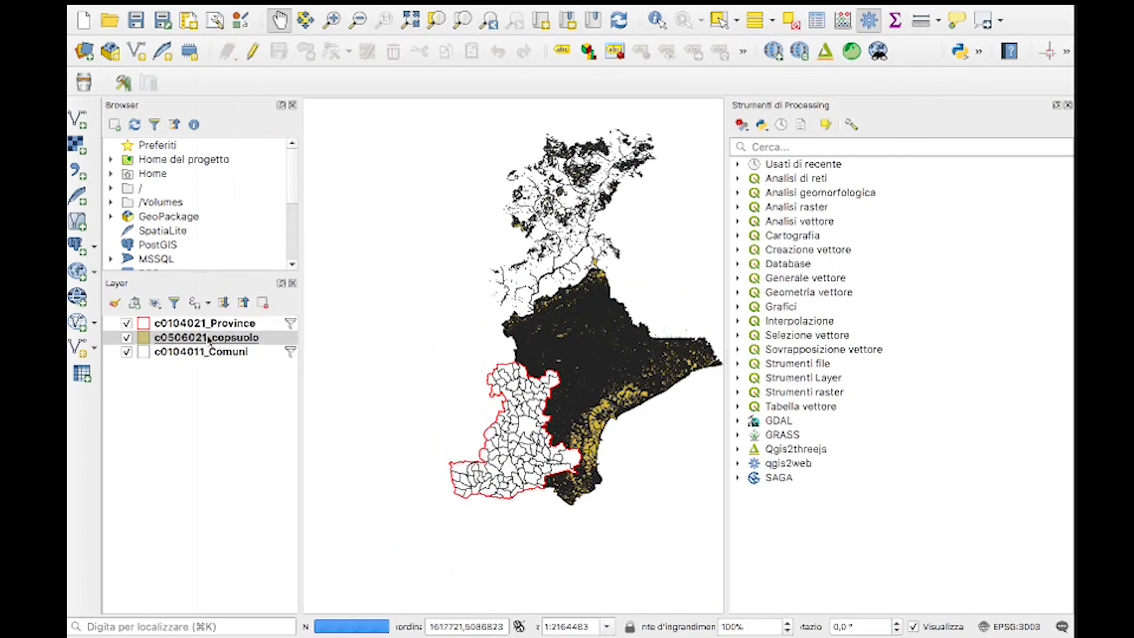
Switch the c0506021_copsuolo layer's symbology from a single symbol to Categorizzato
right_click(208, 337)
left_click(236, 341)
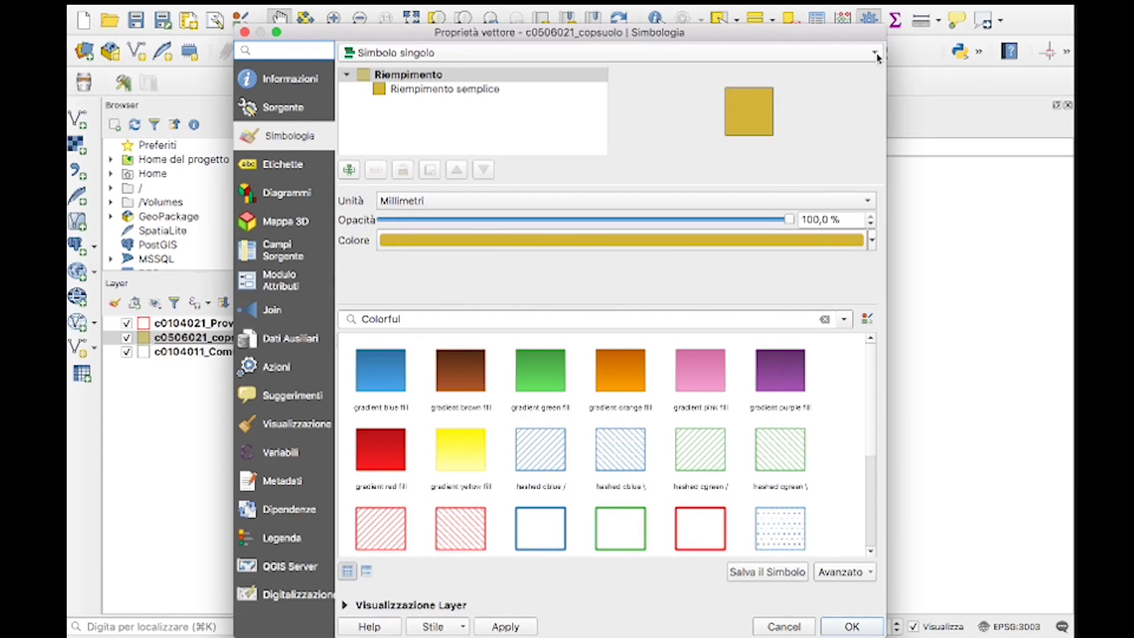
left_click(874, 54)
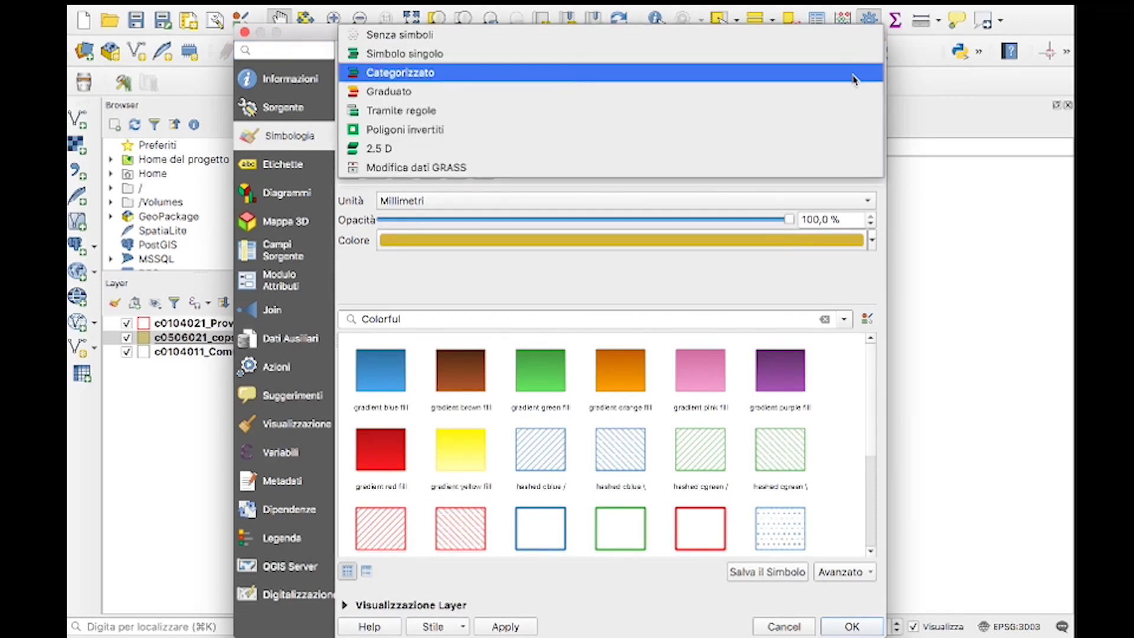